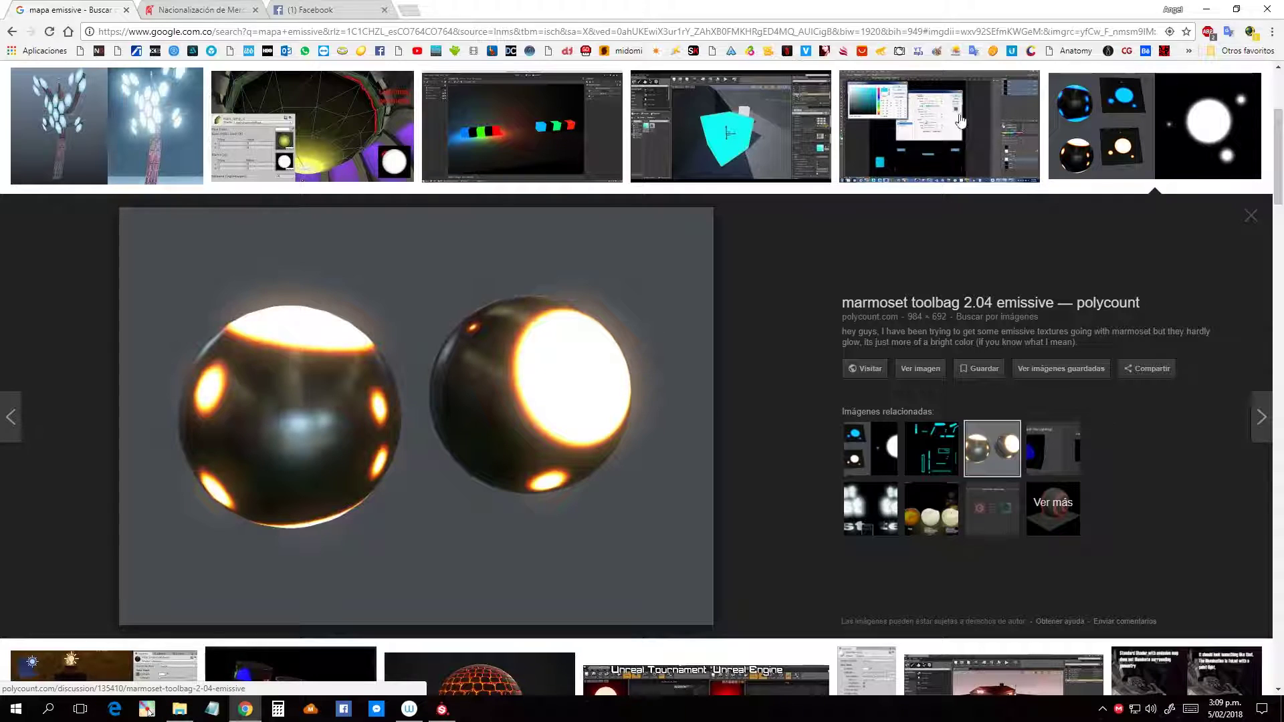
Step: Minimize the Chrome Google Images window to reveal the desktop
{"action": "left_click", "coordinate": [1206, 9]}
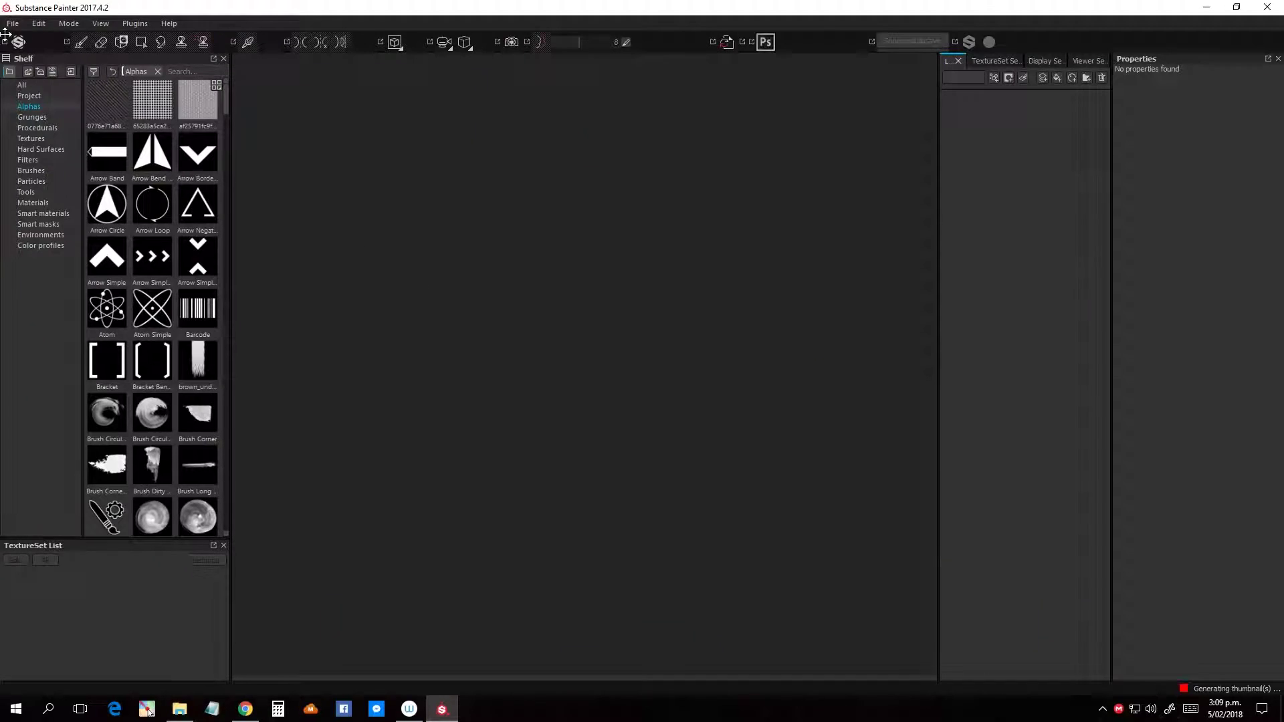
Step: Start a new project using the cabeza_3 modyfi.OBJ head mesh from the 1.cabeza folder
{"action": "left_click", "coordinate": [13, 23]}
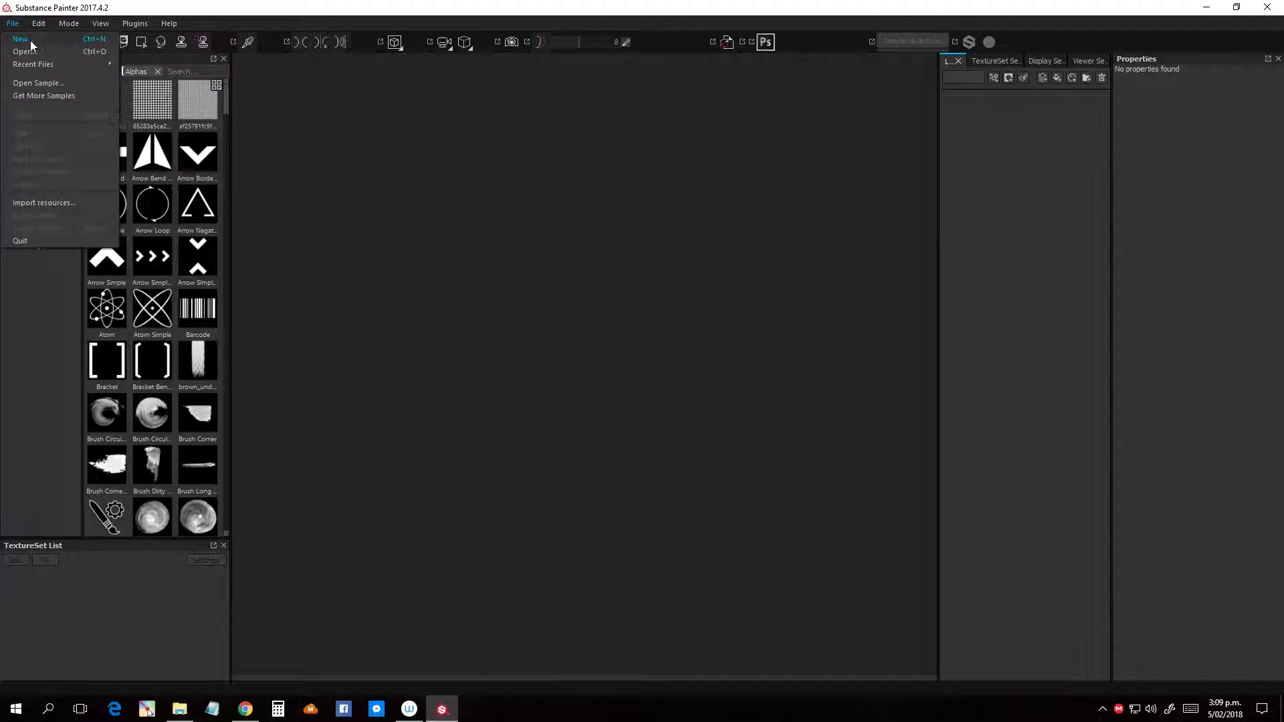
{"action": "left_click", "coordinate": [30, 40]}
{"action": "left_click", "coordinate": [782, 215]}
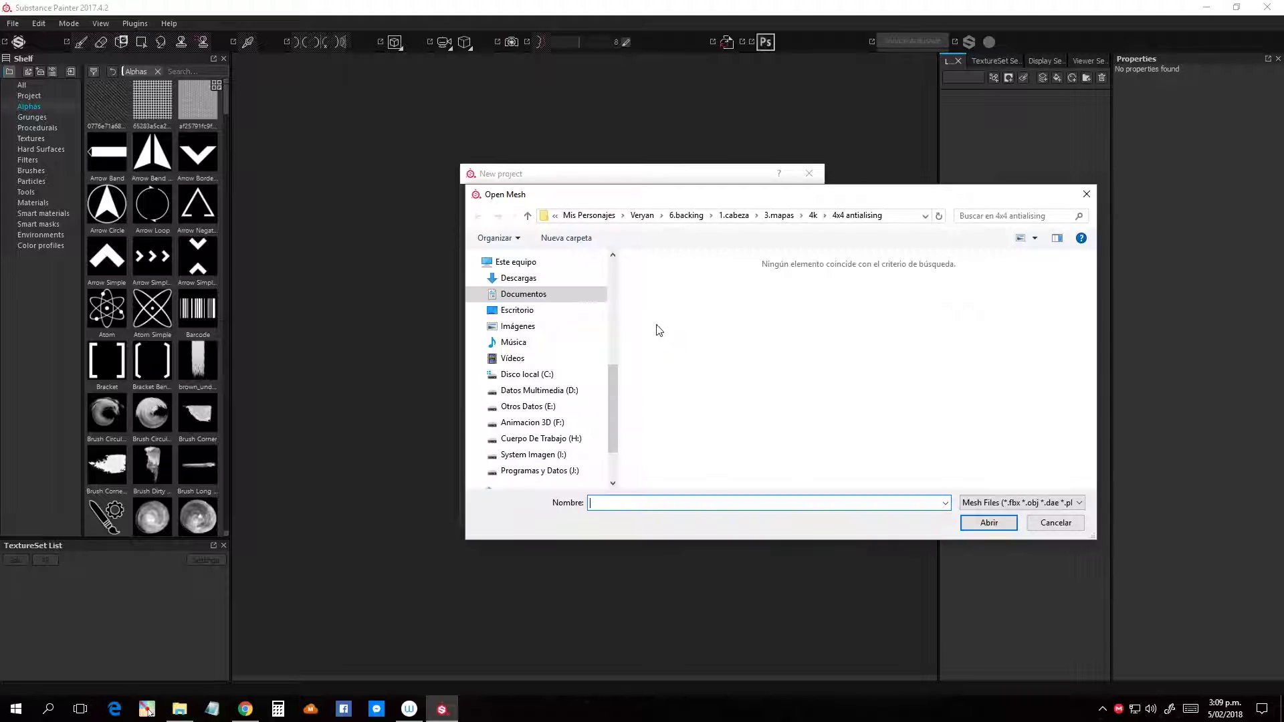
{"action": "scroll", "coordinate": [528, 358], "scroll_direction": "up", "scroll_amount": 3}
{"action": "scroll", "coordinate": [528, 355], "scroll_direction": "up", "scroll_amount": 1}
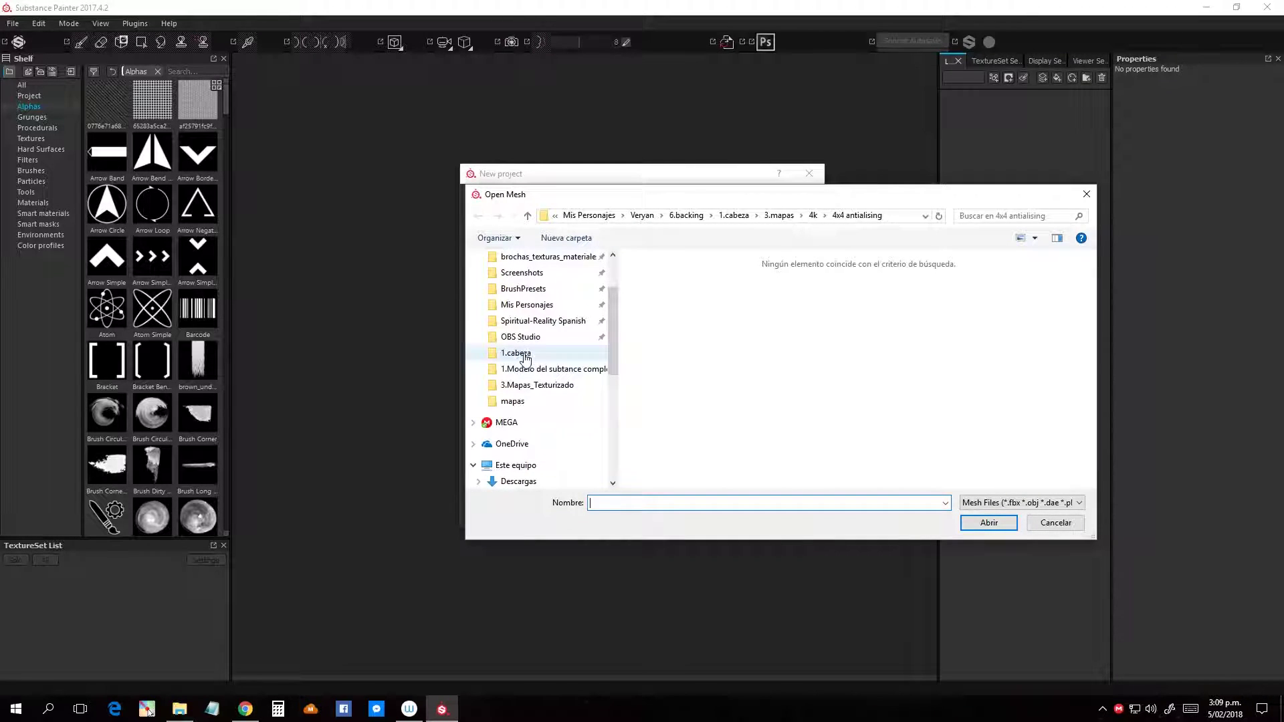
{"action": "left_click", "coordinate": [526, 355]}
{"action": "left_click", "coordinate": [689, 428]}
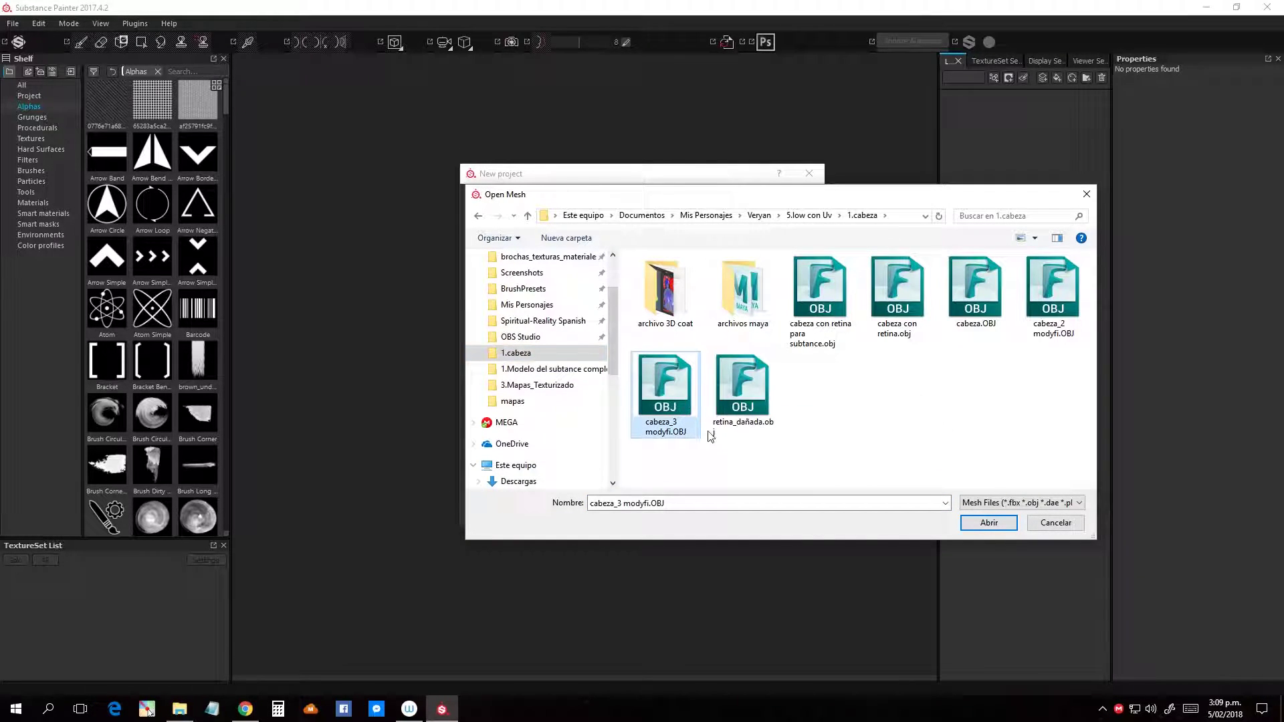
{"action": "left_click", "coordinate": [983, 522]}
Step: Import all baked maps from 6.backing/1.cabeza/3.mapas/4k/4x4 antialising and create the project
{"action": "left_click", "coordinate": [694, 302]}
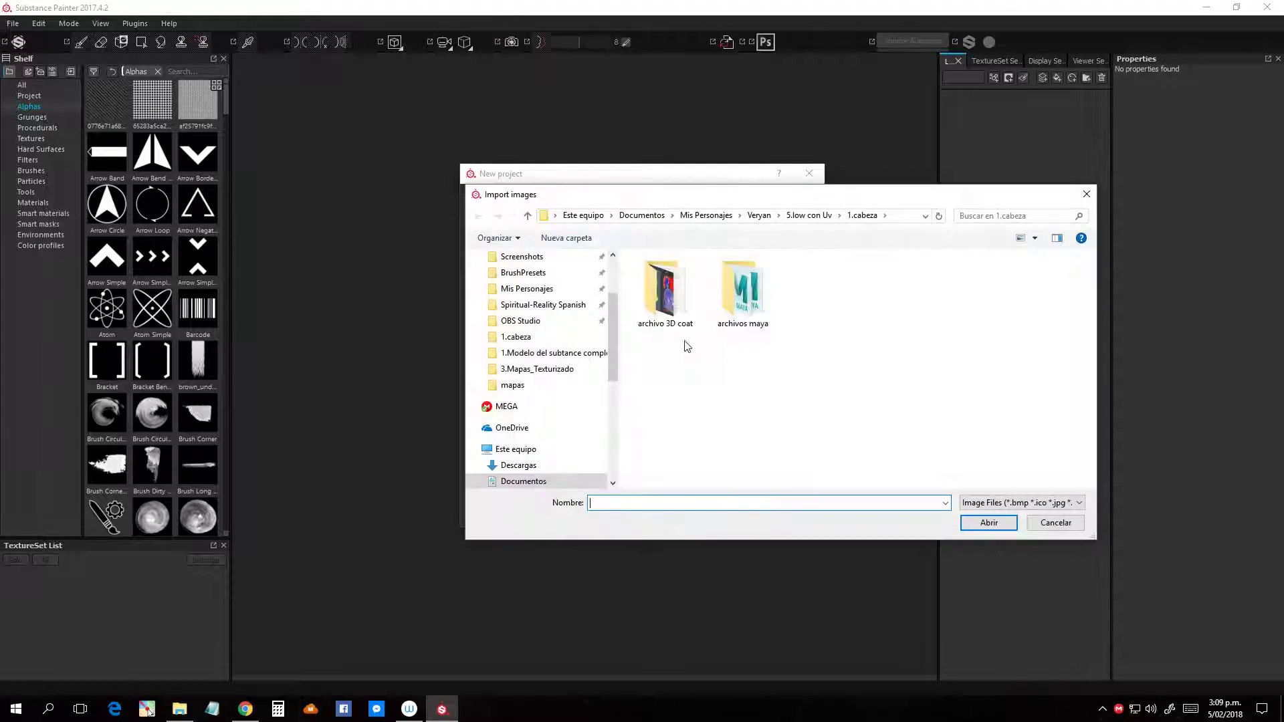
{"action": "scroll", "coordinate": [521, 396], "scroll_direction": "up", "scroll_amount": 1}
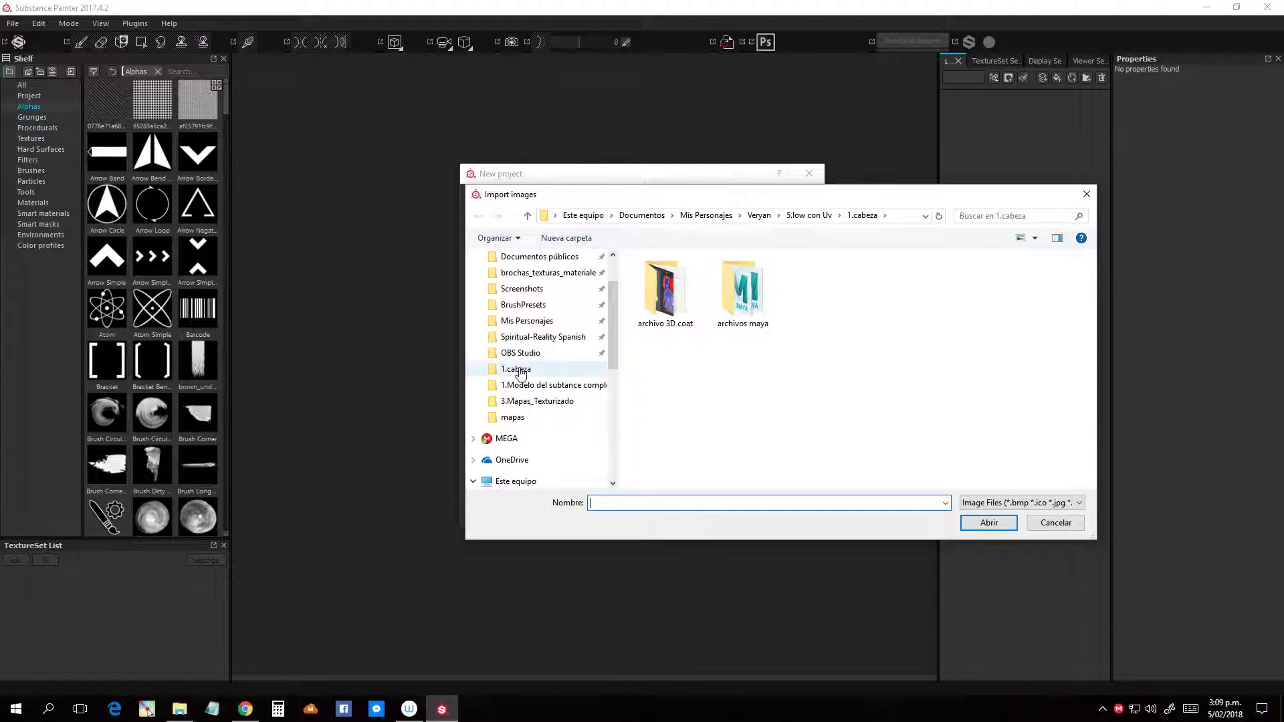
{"action": "left_click", "coordinate": [521, 373]}
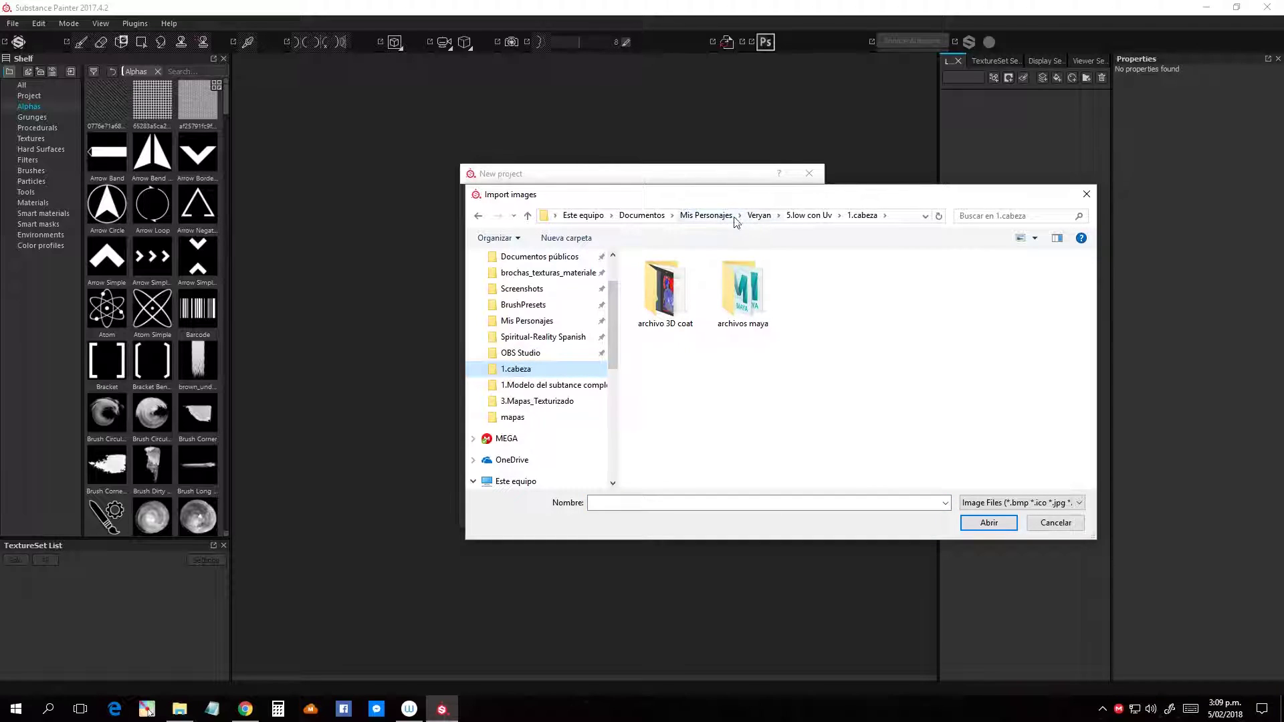
{"action": "left_click", "coordinate": [759, 215]}
{"action": "double_click", "coordinate": [668, 347]}
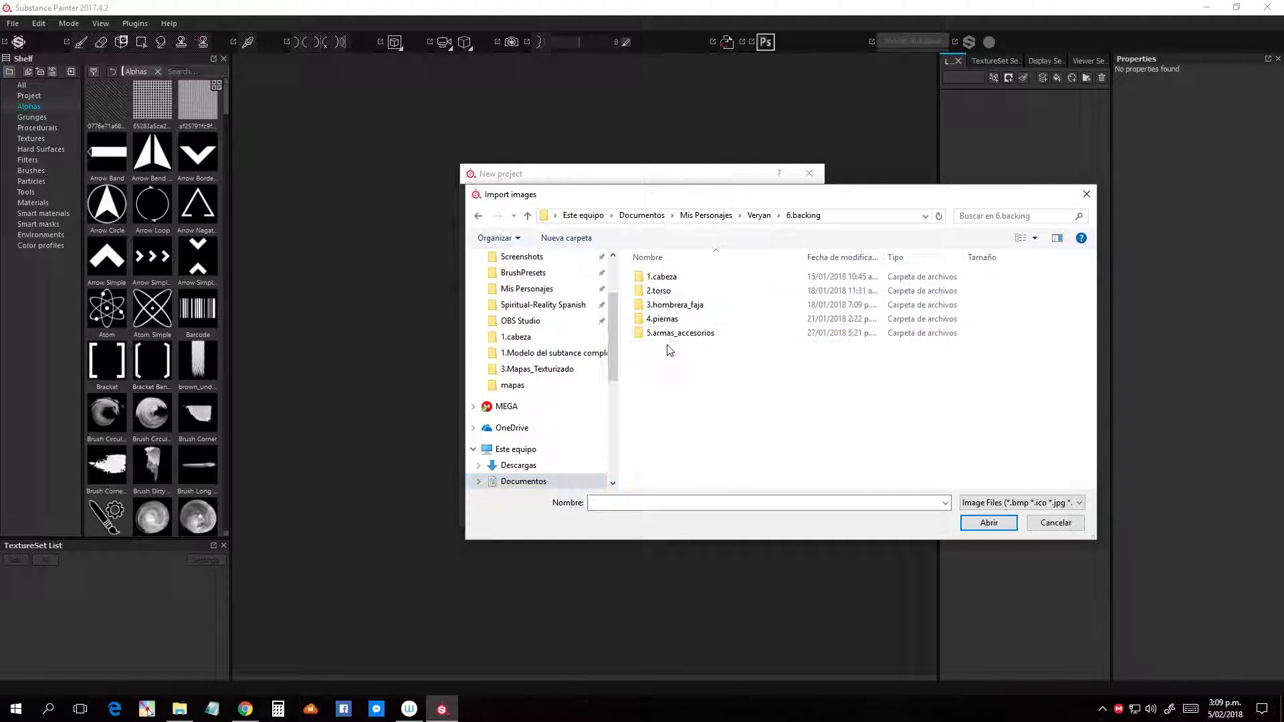
{"action": "double_click", "coordinate": [662, 276]}
{"action": "double_click", "coordinate": [668, 306]}
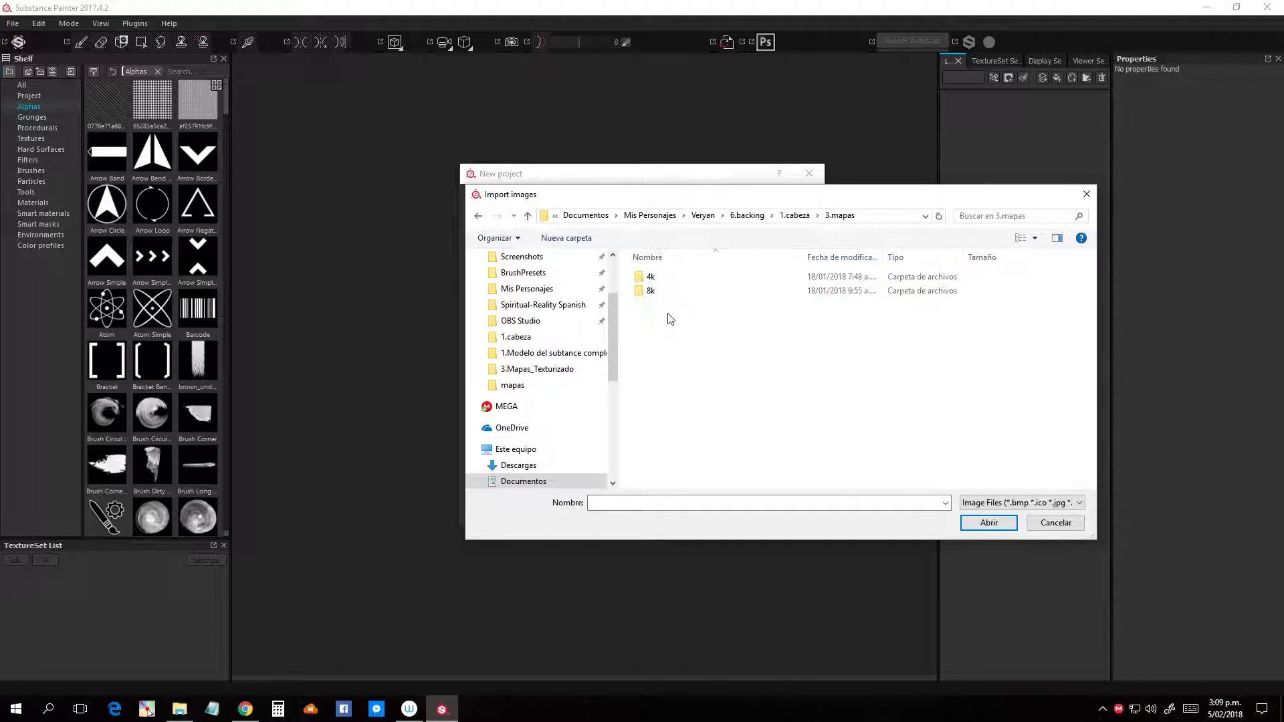
{"action": "double_click", "coordinate": [649, 277]}
{"action": "double_click", "coordinate": [665, 286]}
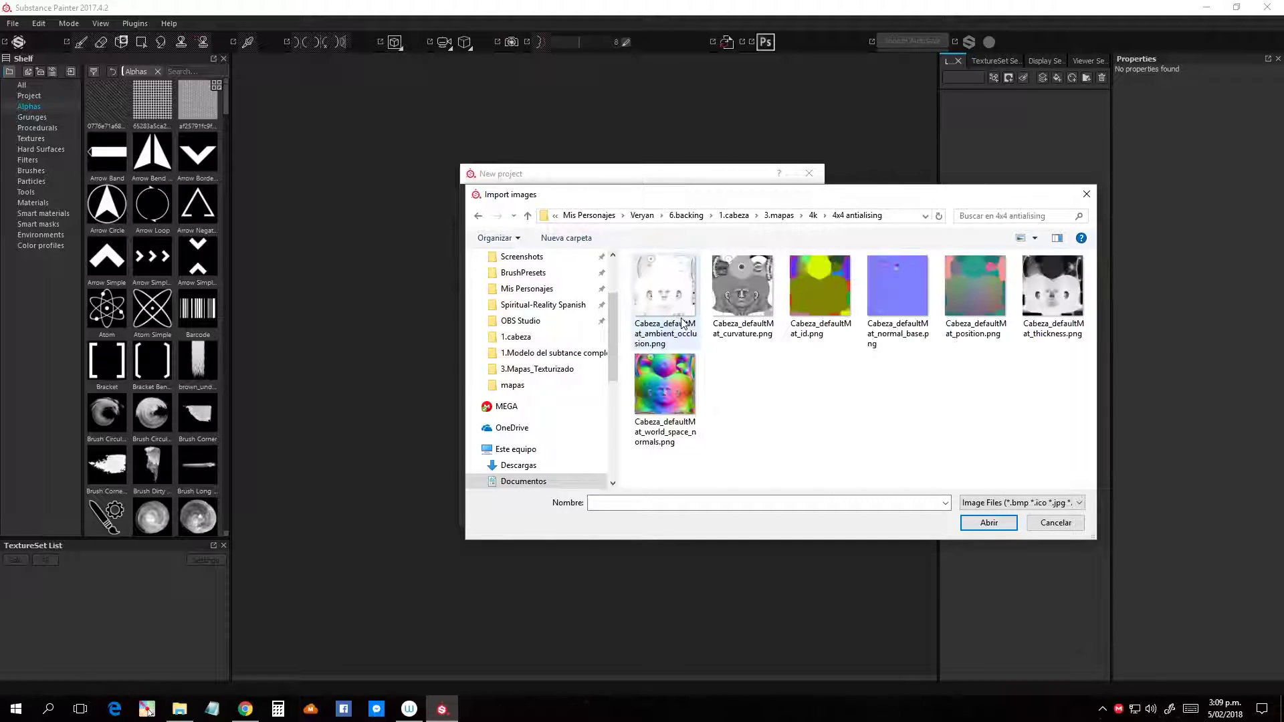
{"action": "left_click_drag", "start_coordinate": [1072, 438], "coordinate": [631, 254]}
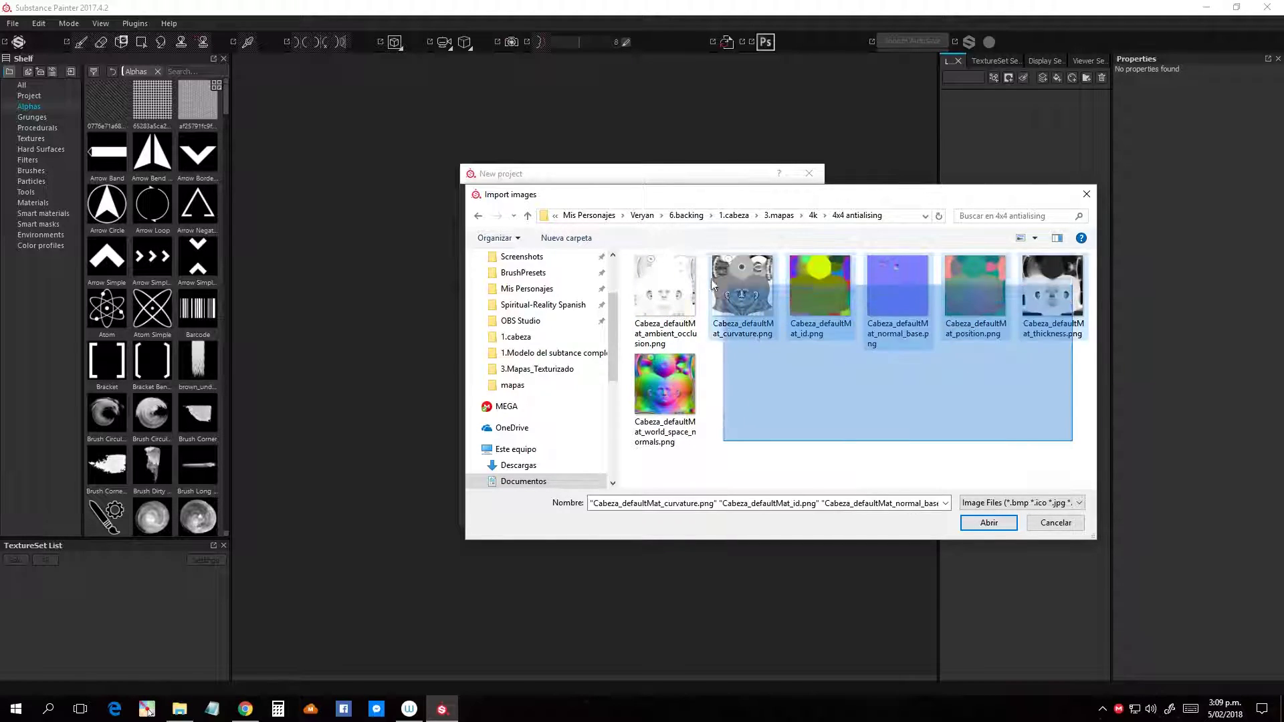
{"action": "left_click", "coordinate": [988, 522]}
{"action": "left_click", "coordinate": [689, 510]}
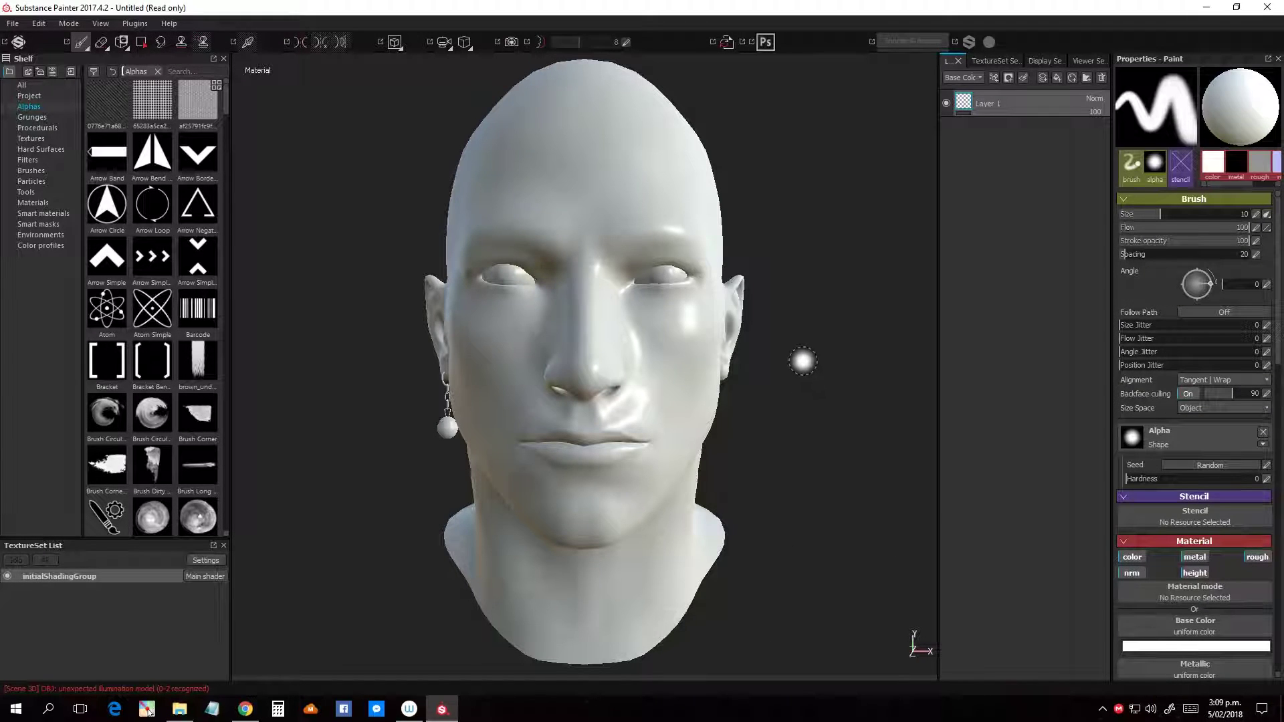
Step: In TextureSet Settings, assign the normal_base, world space normals, Cabeza id and ambient occlusion maps
{"action": "left_click", "coordinate": [1012, 59]}
{"action": "left_click", "coordinate": [1002, 257]}
{"action": "left_click", "coordinate": [1126, 294]}
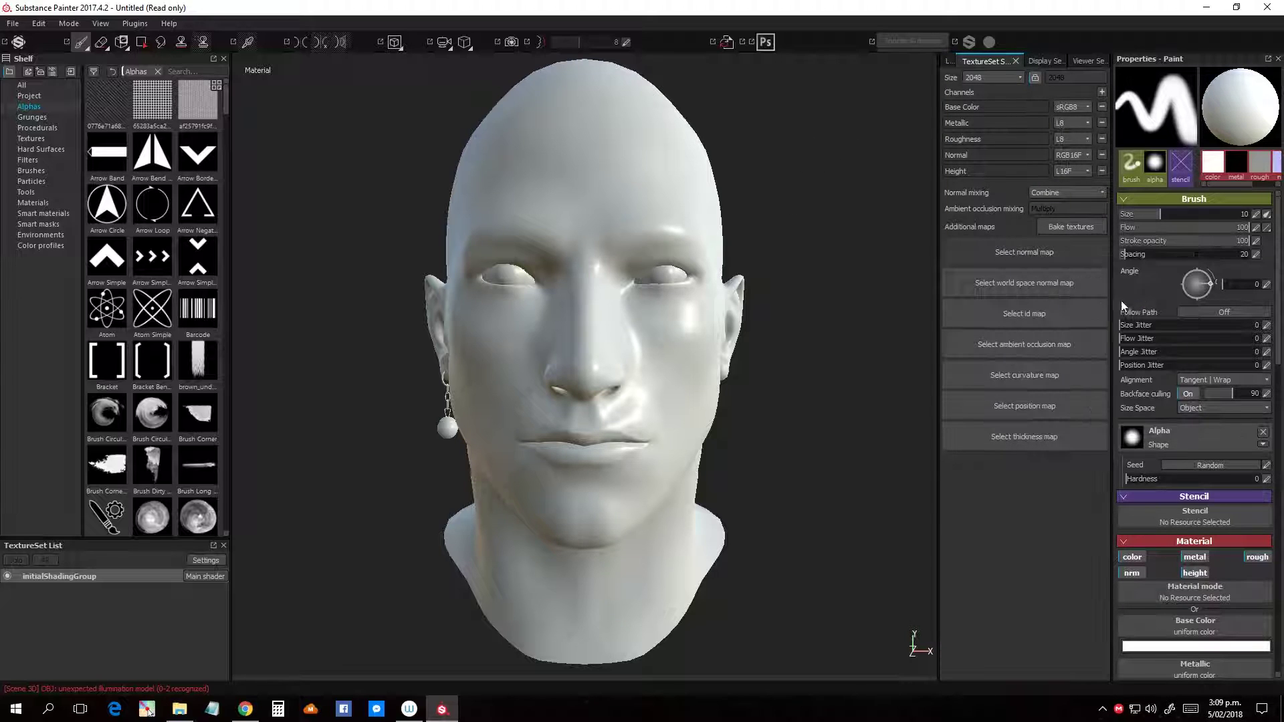
{"action": "left_click", "coordinate": [1003, 283]}
{"action": "left_click", "coordinate": [1054, 358]}
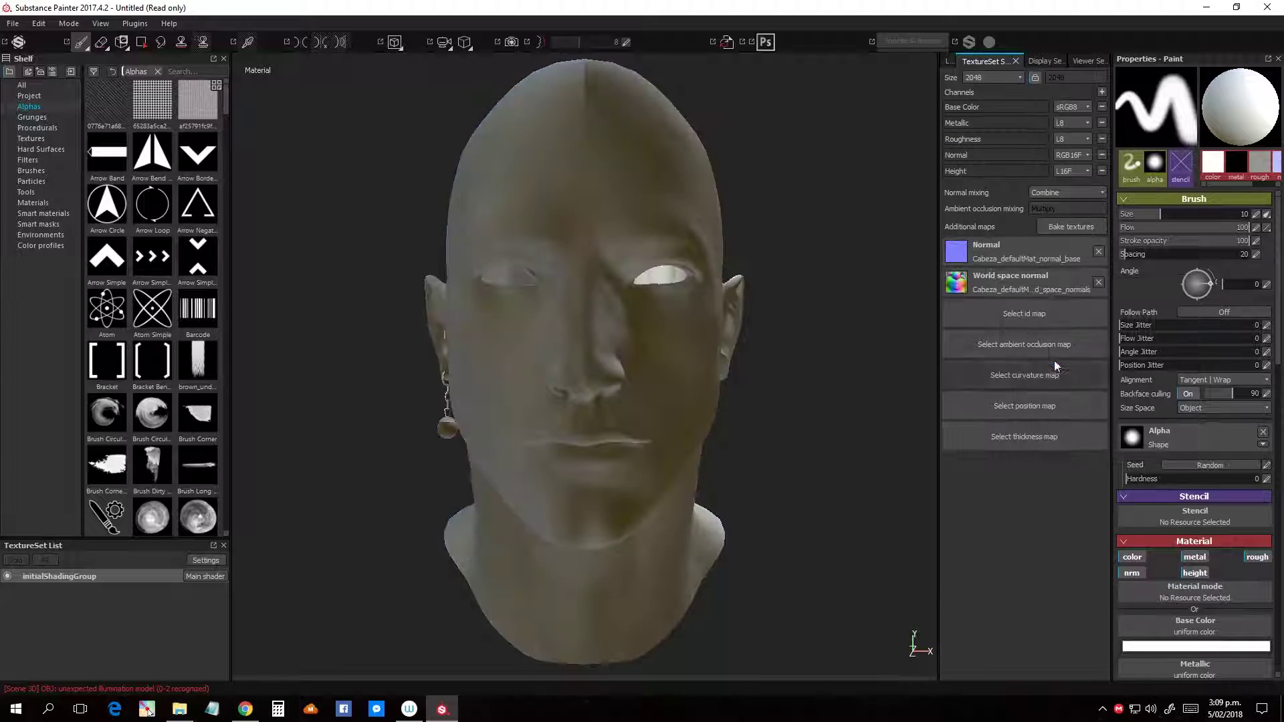
{"action": "left_click", "coordinate": [1009, 310]}
{"action": "left_click", "coordinate": [1094, 350]}
{"action": "left_click", "coordinate": [1029, 360]}
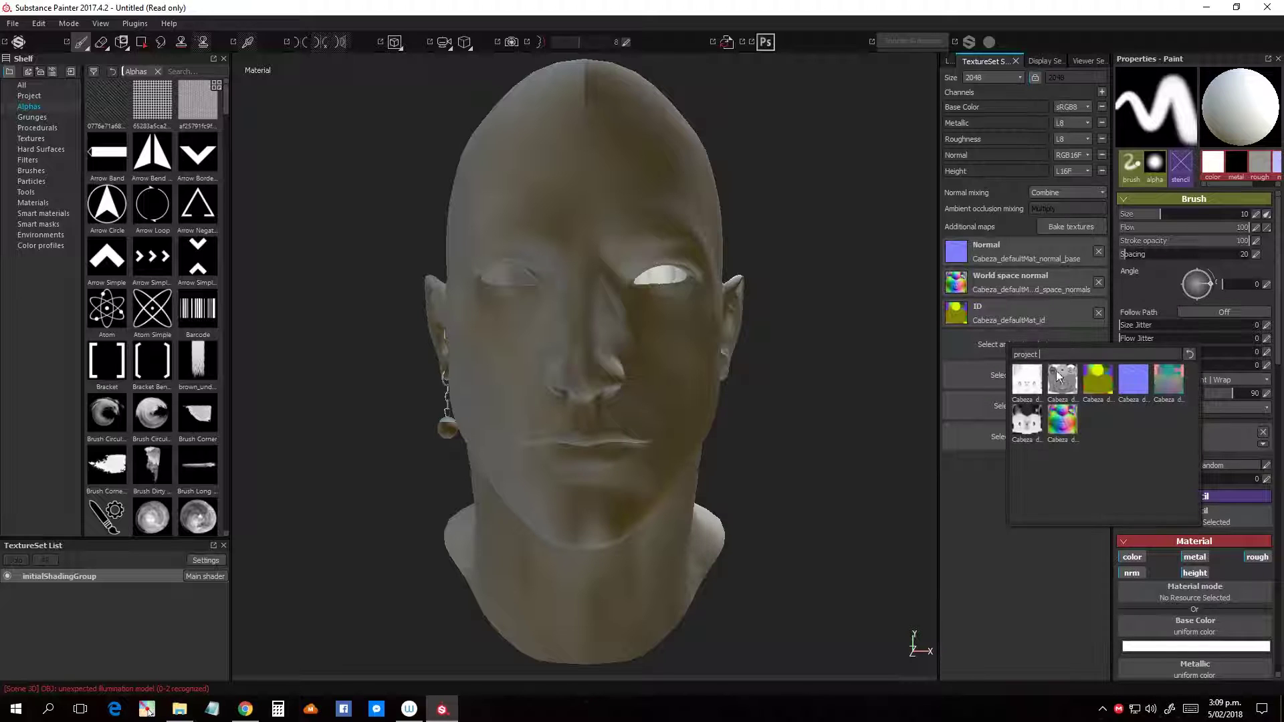
{"action": "left_click", "coordinate": [1033, 386]}
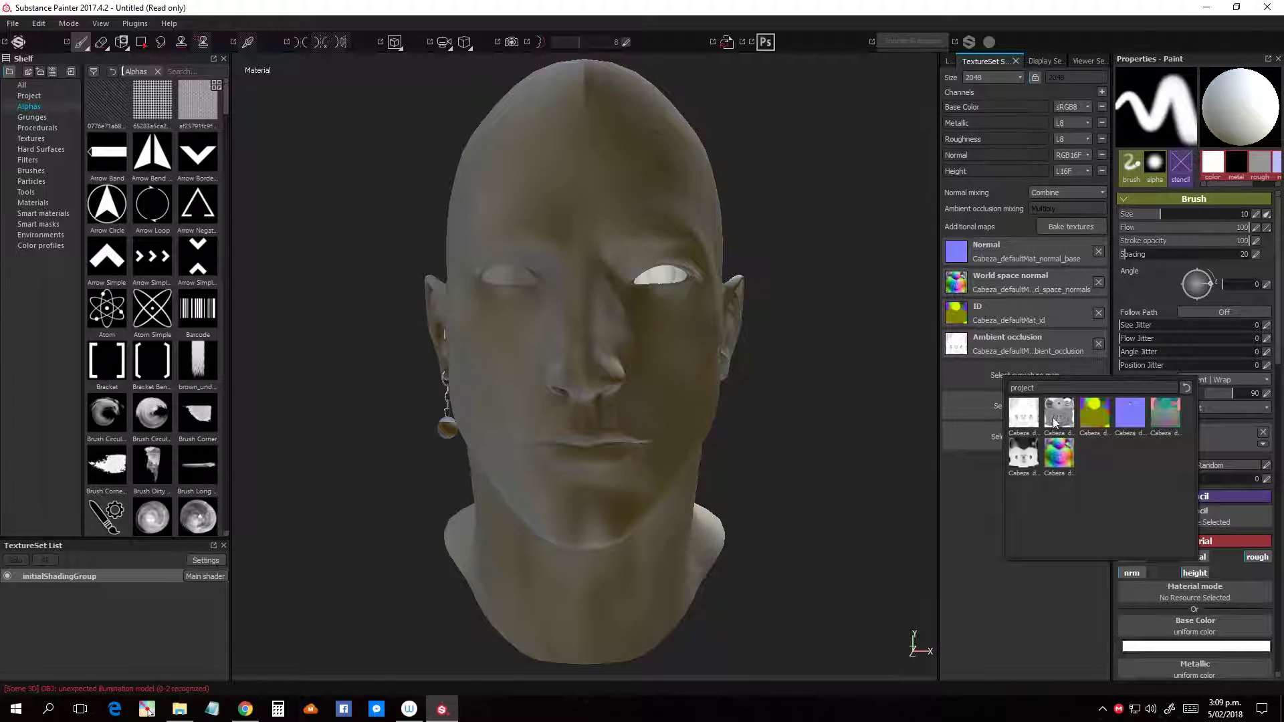
Step: Assign the curvature, position and thickness maps, check the shading, and return to Layers
{"action": "left_click", "coordinate": [1055, 417]}
{"action": "left_click", "coordinate": [1008, 403]}
{"action": "left_click", "coordinate": [1165, 442]}
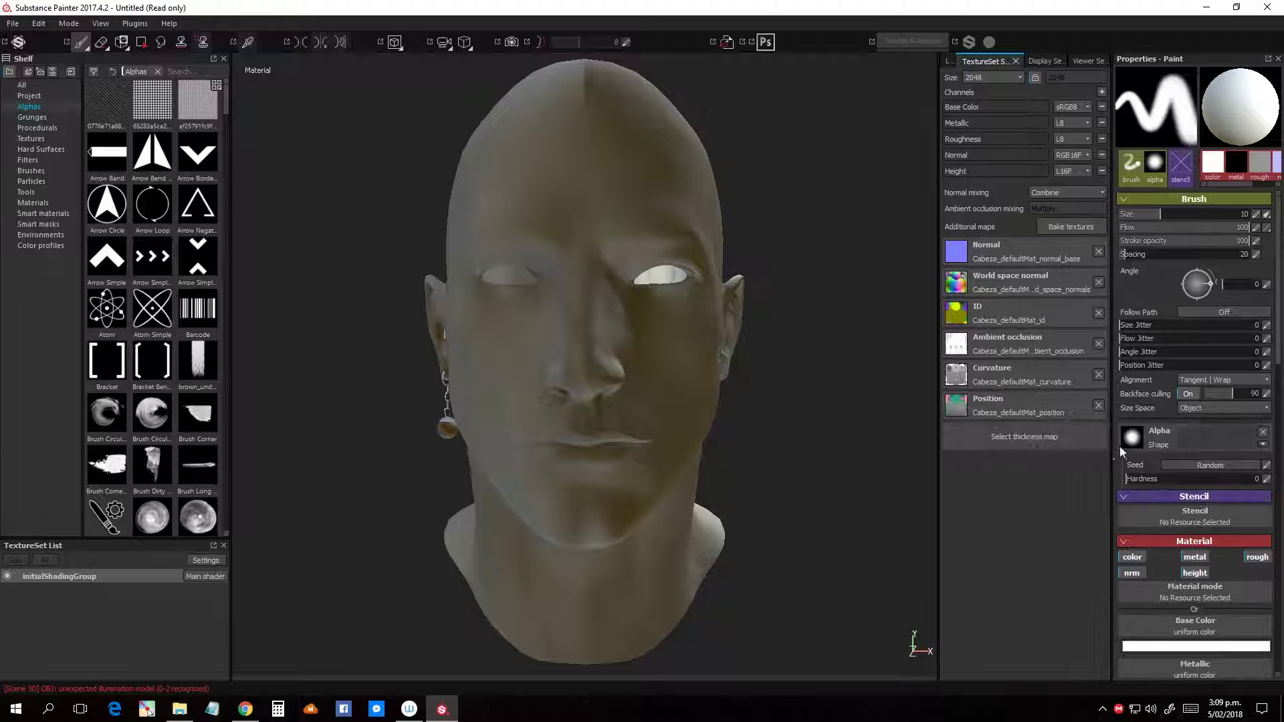
{"action": "left_click", "coordinate": [1034, 438]}
{"action": "left_click", "coordinate": [1069, 518]}
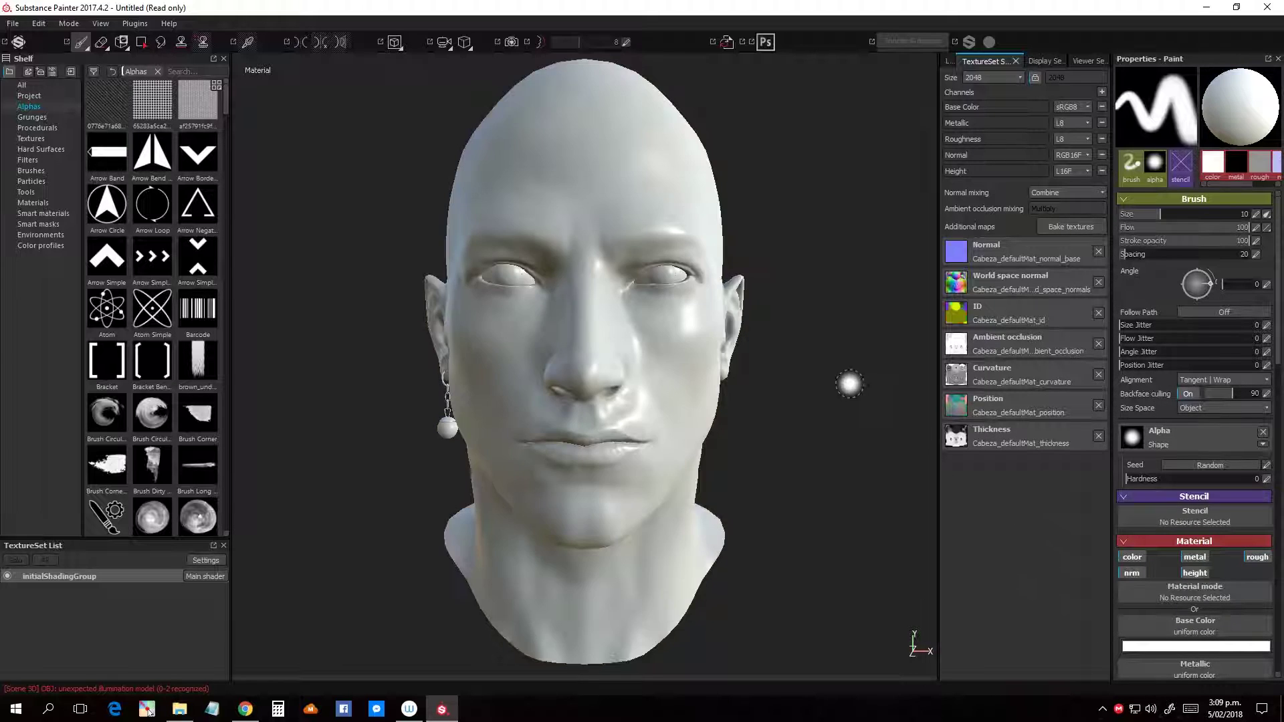
{"action": "mouse_move", "coordinate": [849, 384]}
{"action": "left_mouse_down", "text": "alt"}
{"action": "mouse_move", "coordinate": [802, 401]}
{"action": "mouse_move", "coordinate": [843, 372]}
{"action": "left_mouse_up", "text": "alt"}
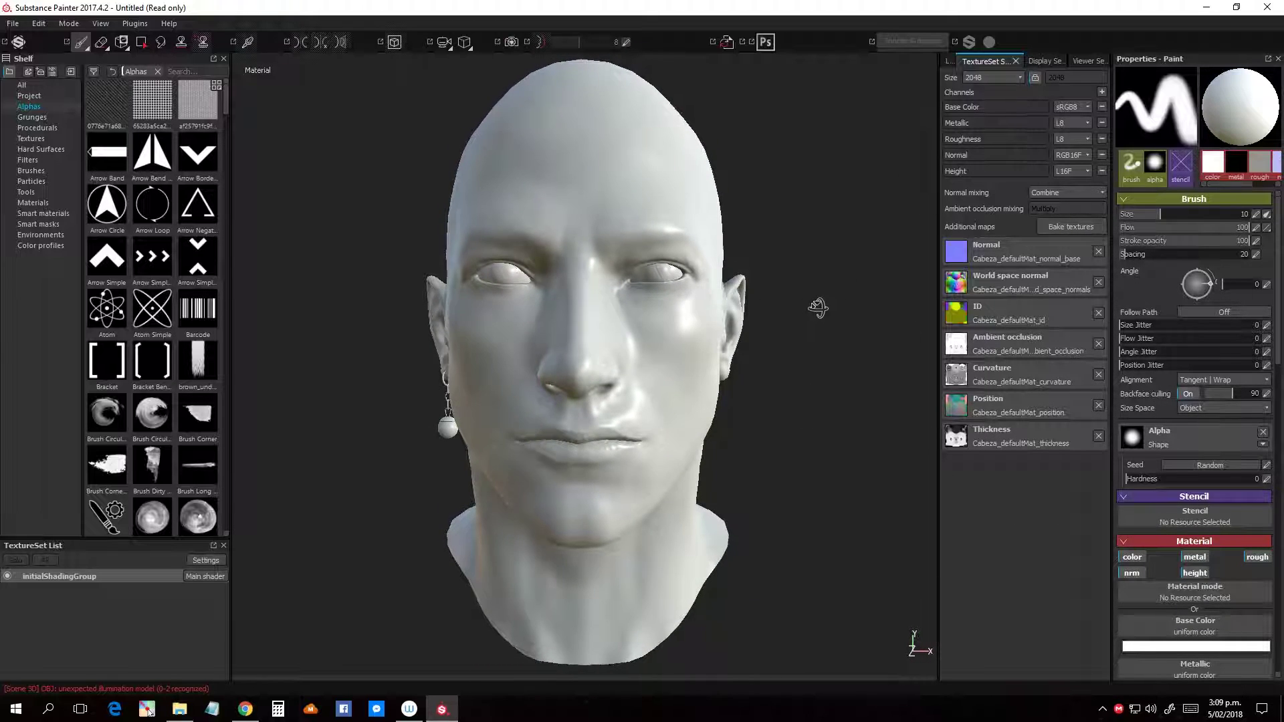
{"action": "left_click_drag", "start_coordinate": [817, 308], "coordinate": [833, 310], "text": "alt"}
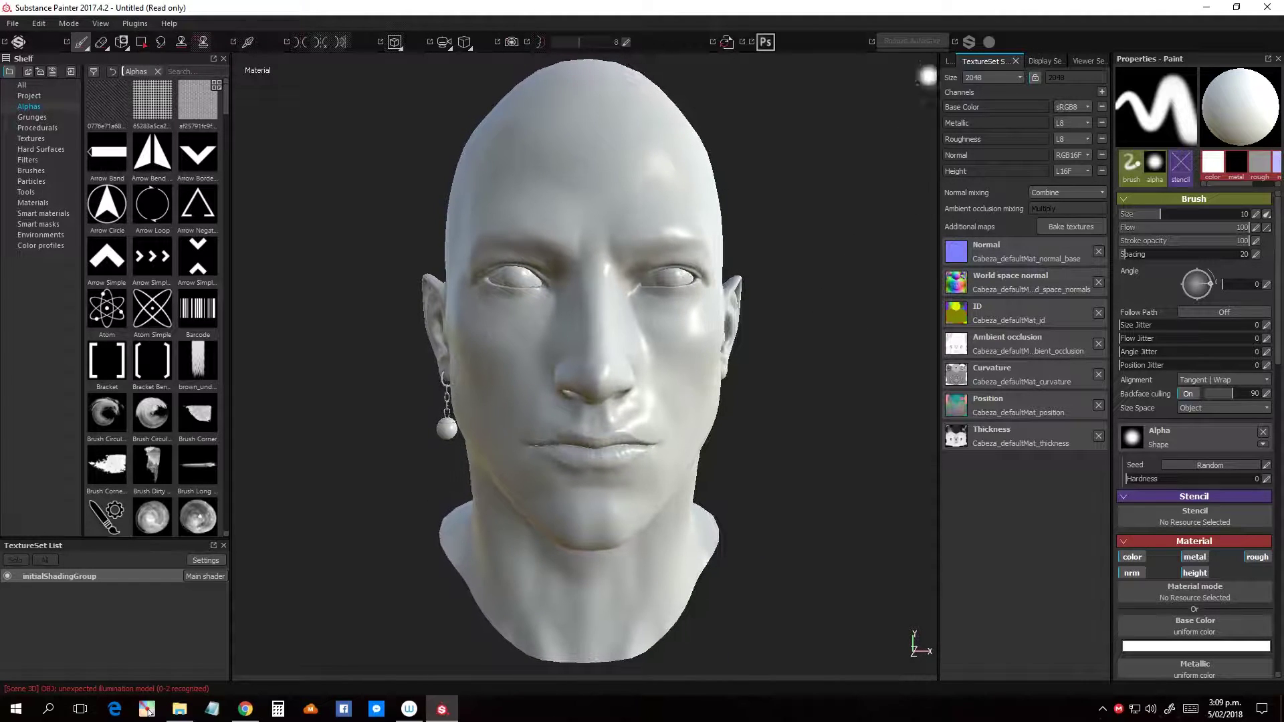
{"action": "left_click", "coordinate": [949, 61]}
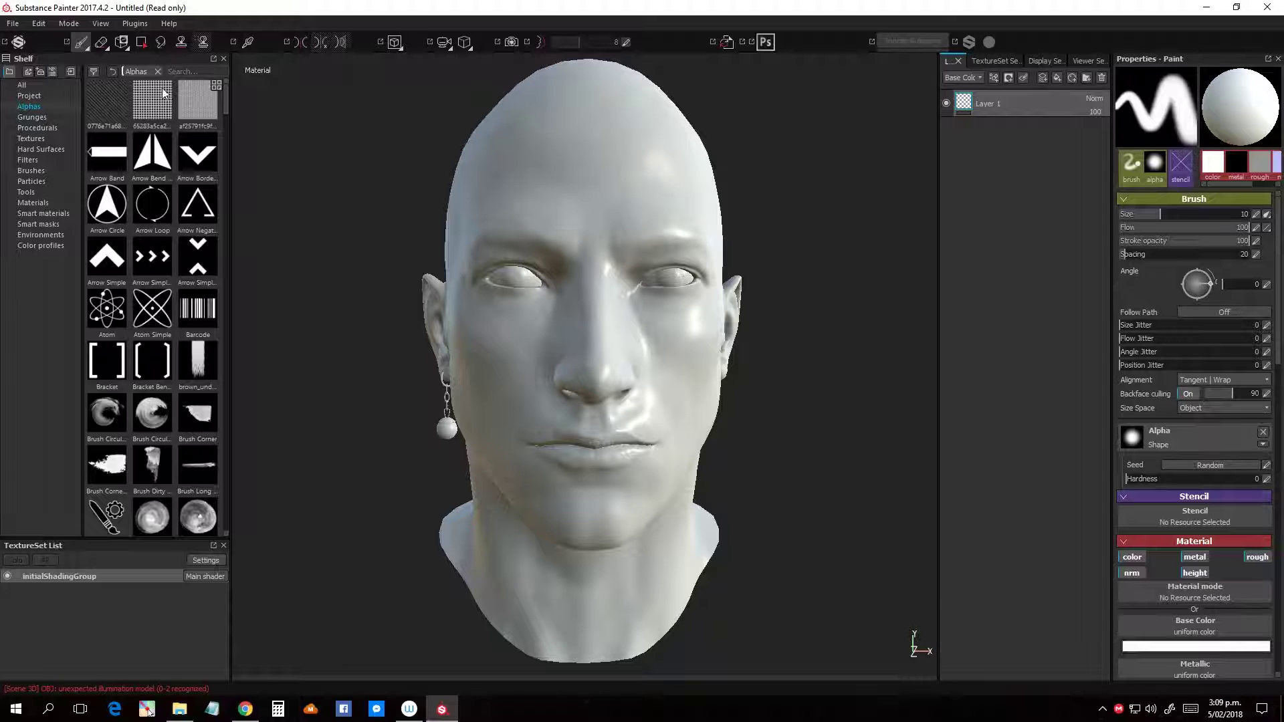
Step: Add the Skin Human smart material as a layer and give it a black mask
{"action": "left_click", "coordinate": [45, 213]}
{"action": "type", "text": "smar"}
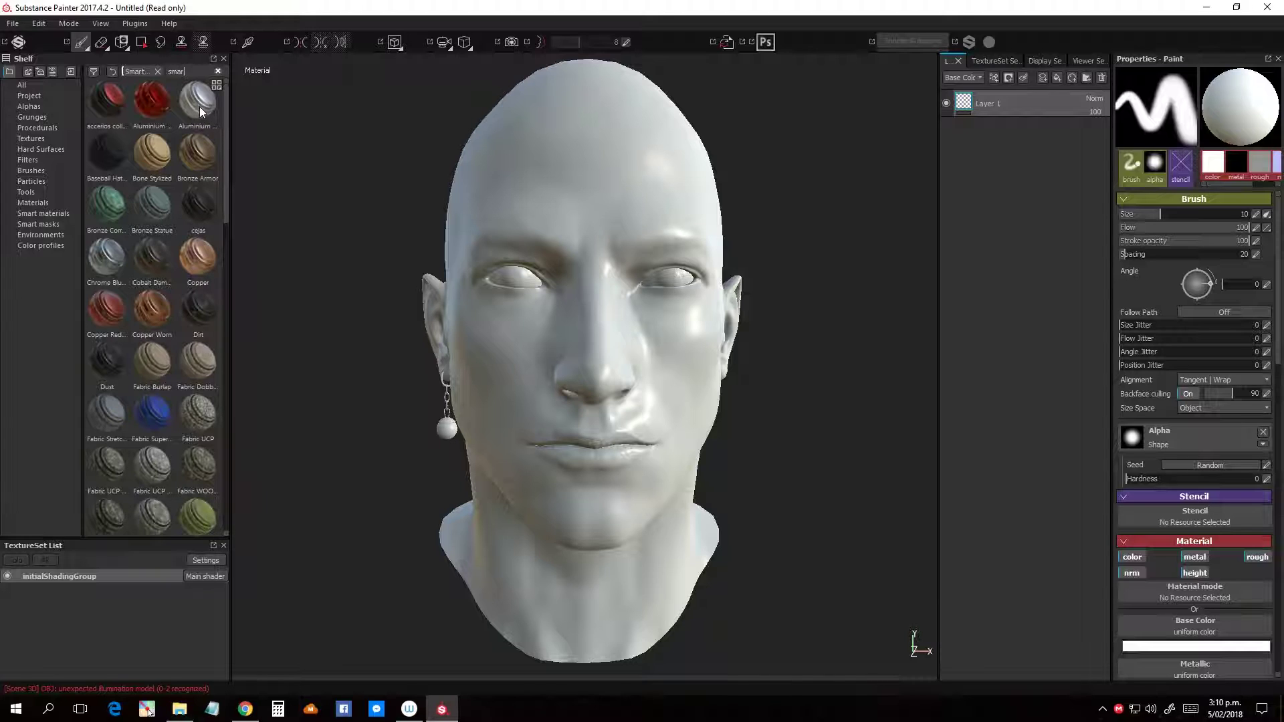
{"action": "key", "text": "BackSpace"}
{"action": "key", "text": "BackSpace"}
{"action": "key", "text": "BackSpace"}
{"action": "type", "text": "skin"}
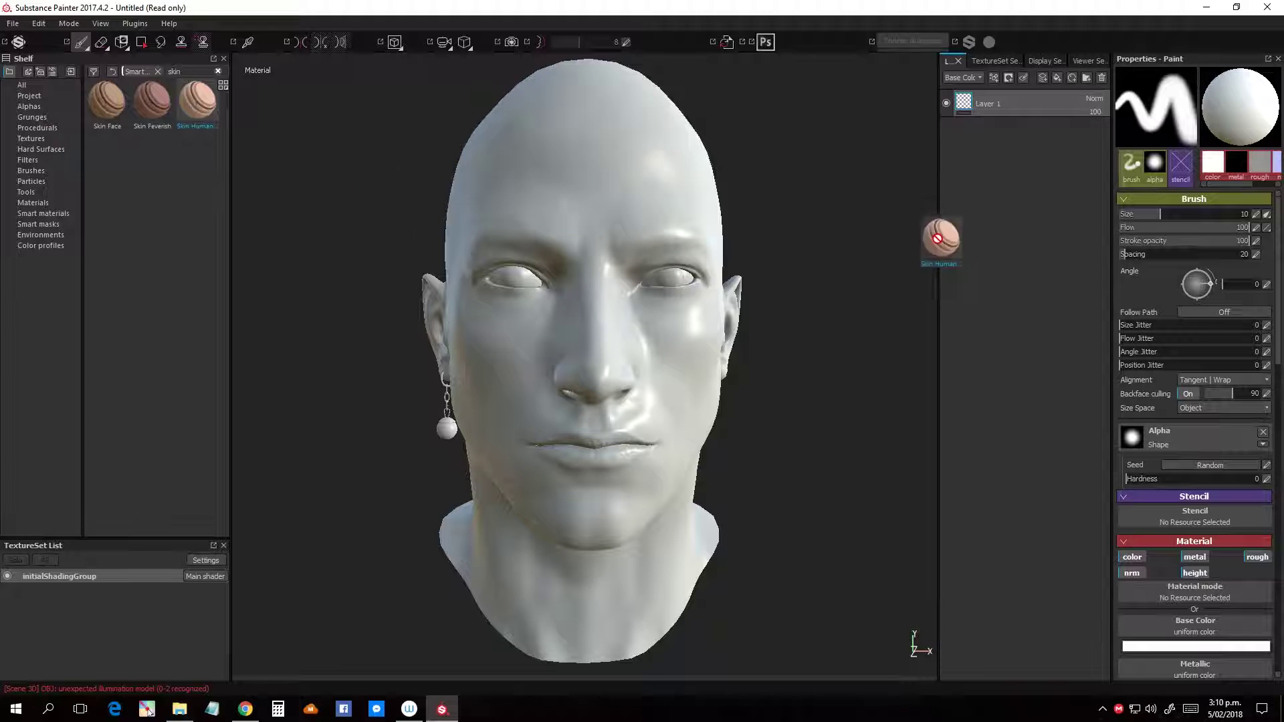
{"action": "left_click_drag", "start_coordinate": [197, 100], "coordinate": [1043, 180]}
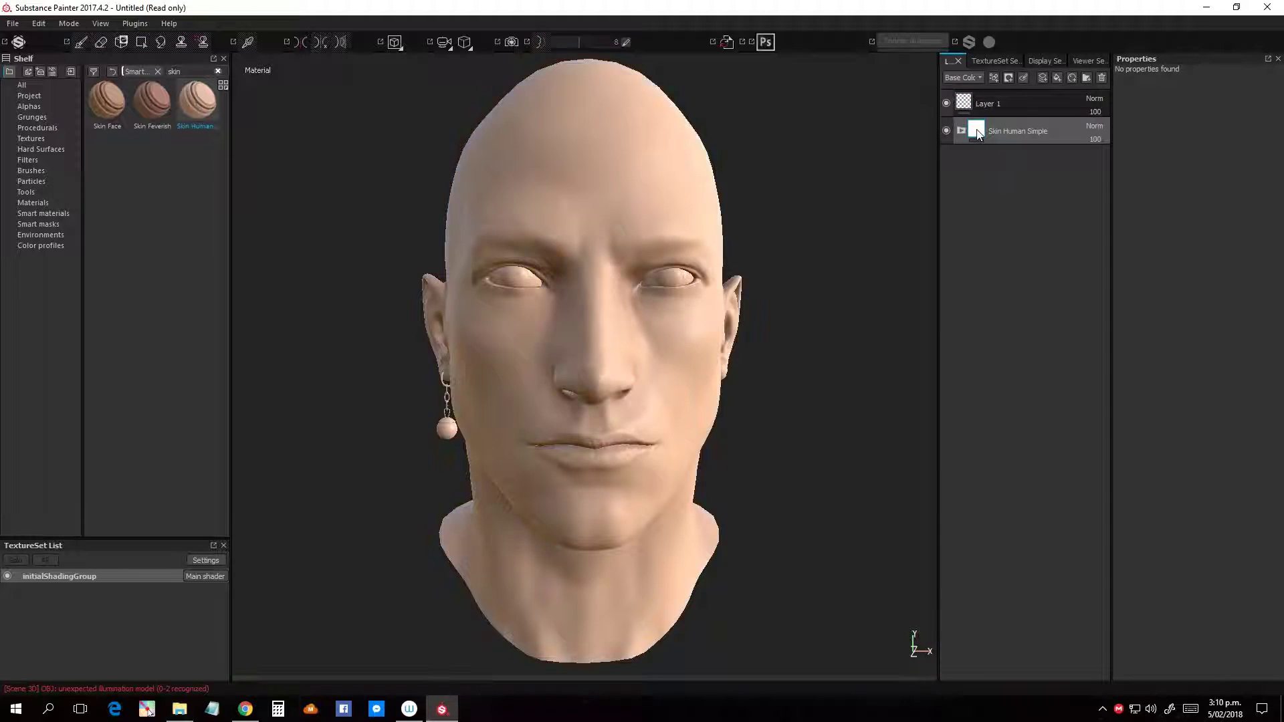
{"action": "right_click", "coordinate": [978, 131]}
{"action": "left_click", "coordinate": [1025, 152]}
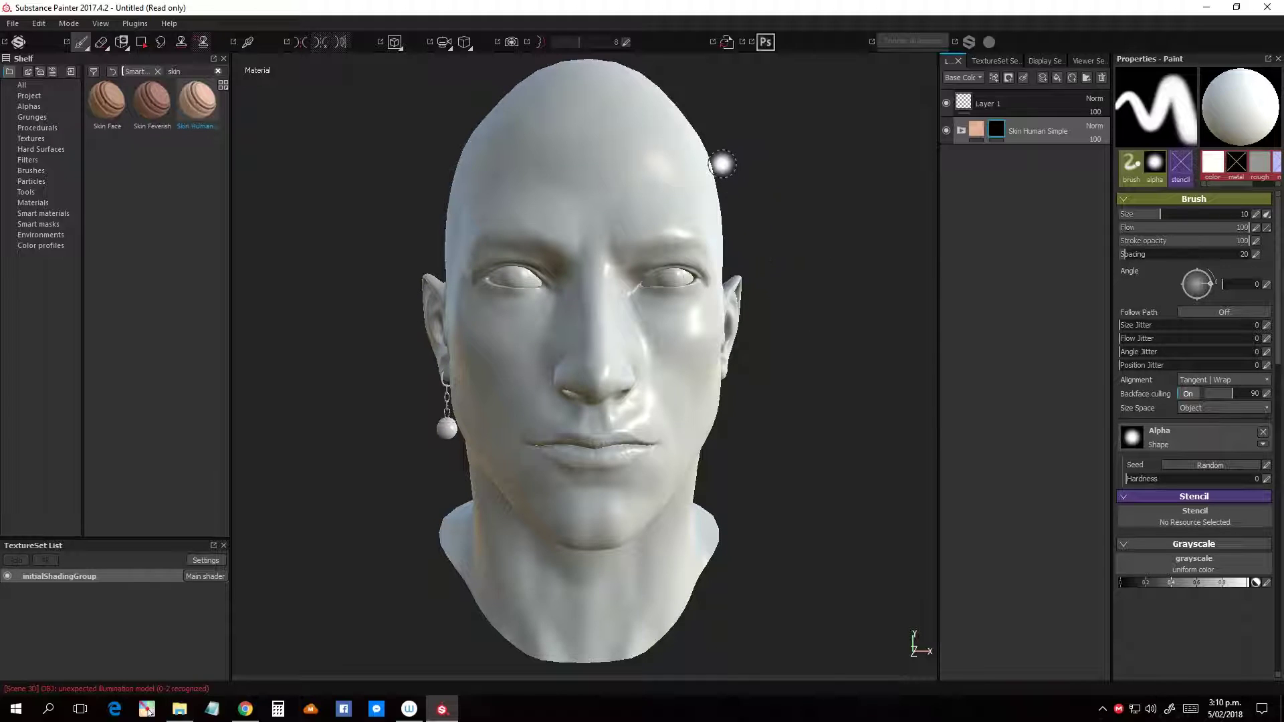
Step: Polygon-fill the head's UV shells in the skin mask, dab the earring ball, and frame the head
{"action": "key", "text": "4"}
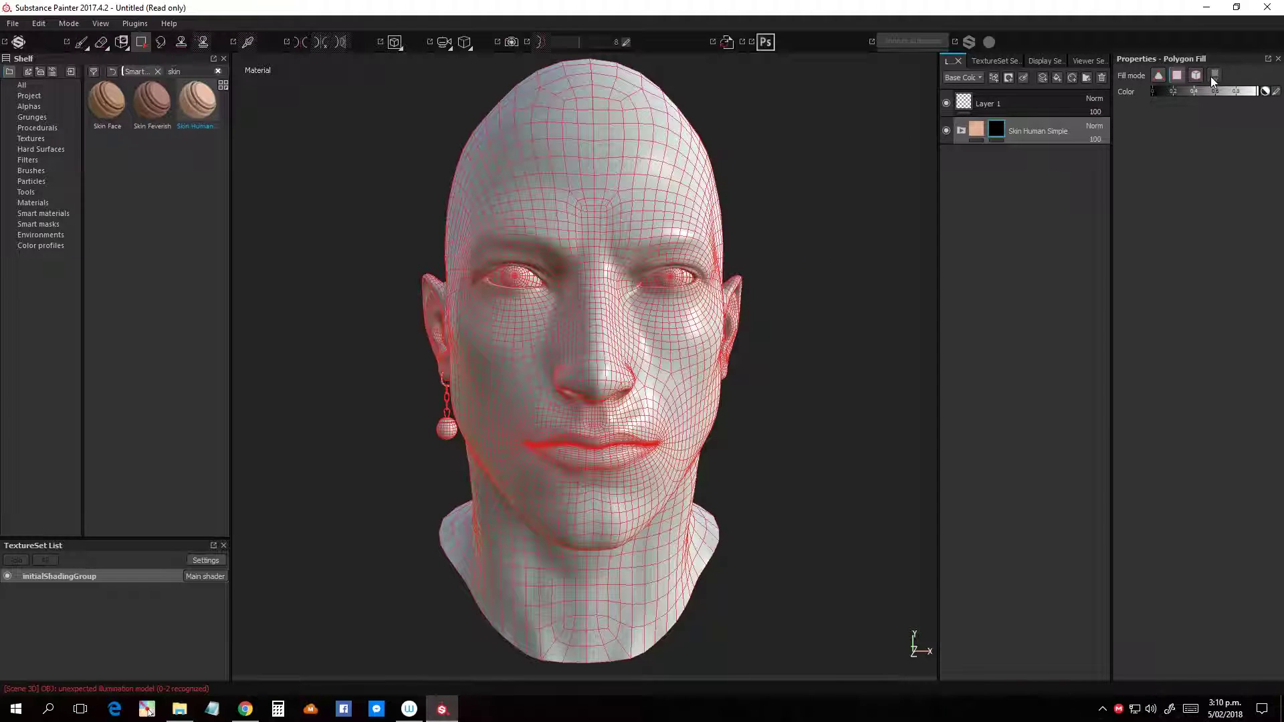
{"action": "left_click", "coordinate": [1213, 76]}
{"action": "left_click", "coordinate": [694, 159]}
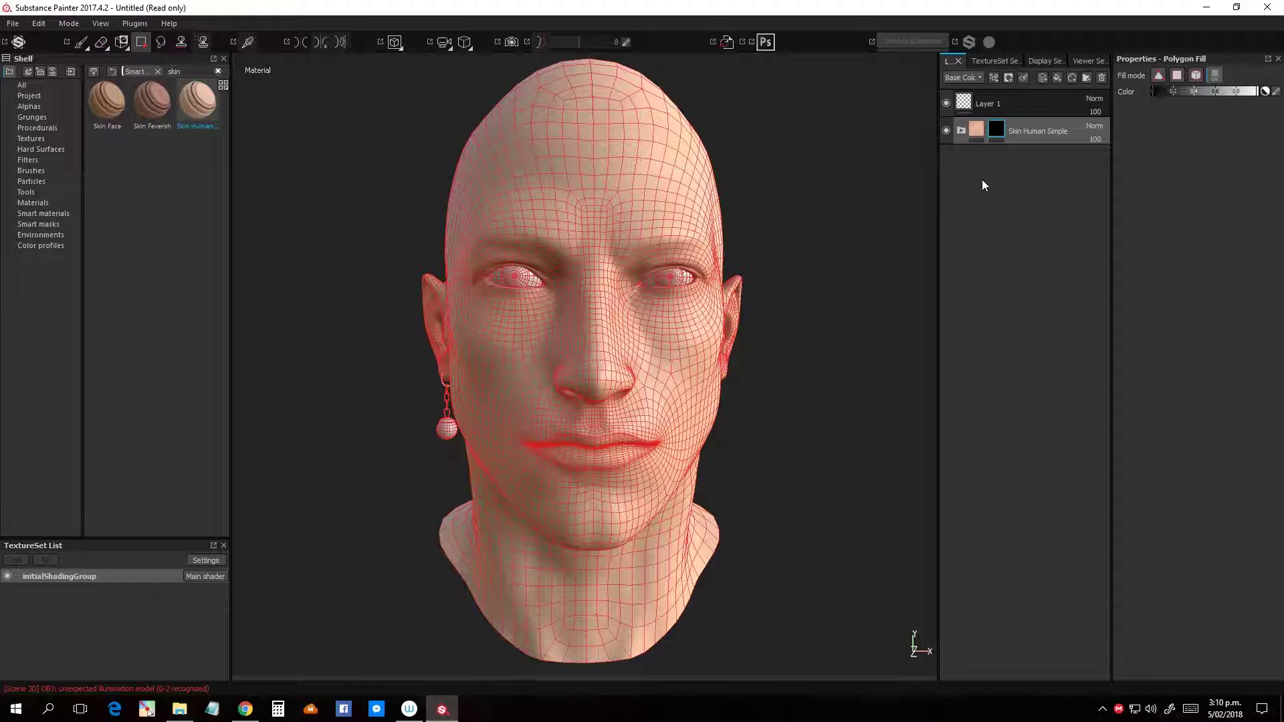
{"action": "key", "text": "1"}
{"action": "mouse_move", "coordinate": [793, 215]}
{"action": "left_mouse_down", "text": "alt"}
{"action": "mouse_move", "coordinate": [791, 227]}
{"action": "mouse_move", "coordinate": [805, 218]}
{"action": "mouse_move", "coordinate": [817, 404]}
{"action": "mouse_move", "coordinate": [795, 451]}
{"action": "left_mouse_up", "text": "alt"}
{"action": "scroll", "coordinate": [573, 349], "scroll_direction": "up", "scroll_amount": 3}
{"action": "scroll", "coordinate": [515, 333], "scroll_direction": "down", "scroll_amount": 2}
{"action": "scroll", "coordinate": [504, 338], "scroll_direction": "up", "scroll_amount": 5}
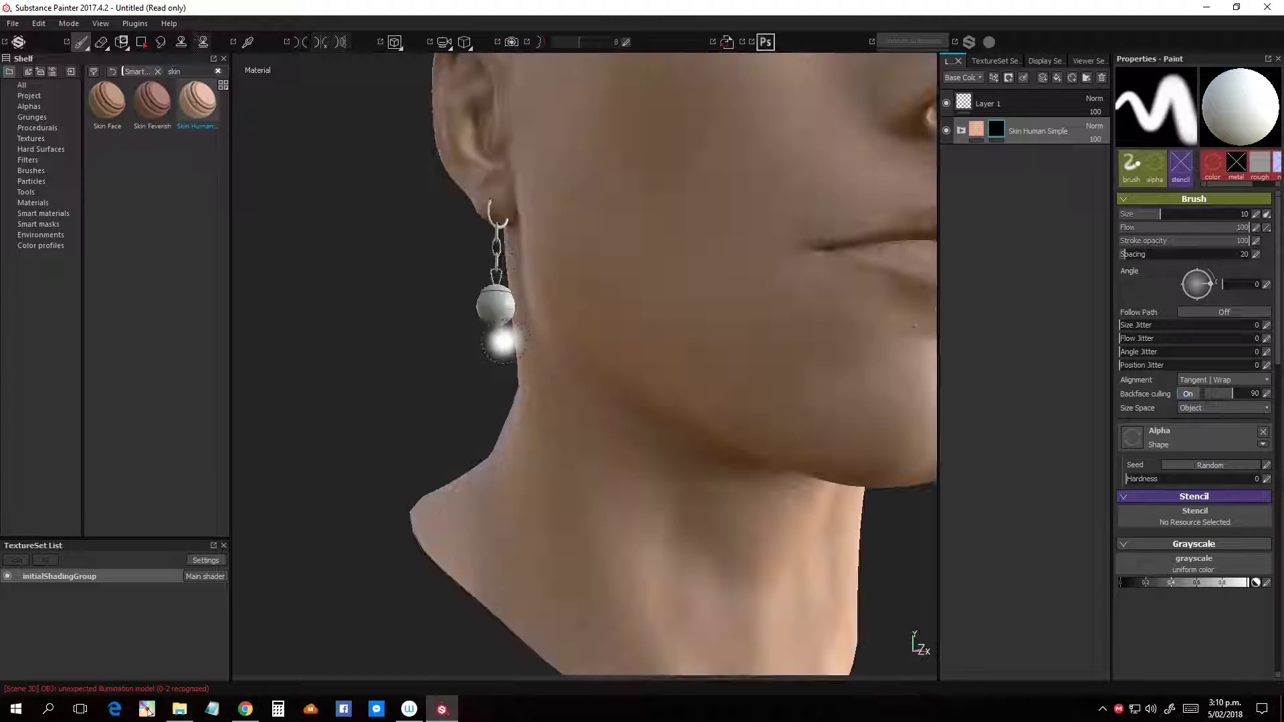
{"action": "left_click", "coordinate": [493, 308]}
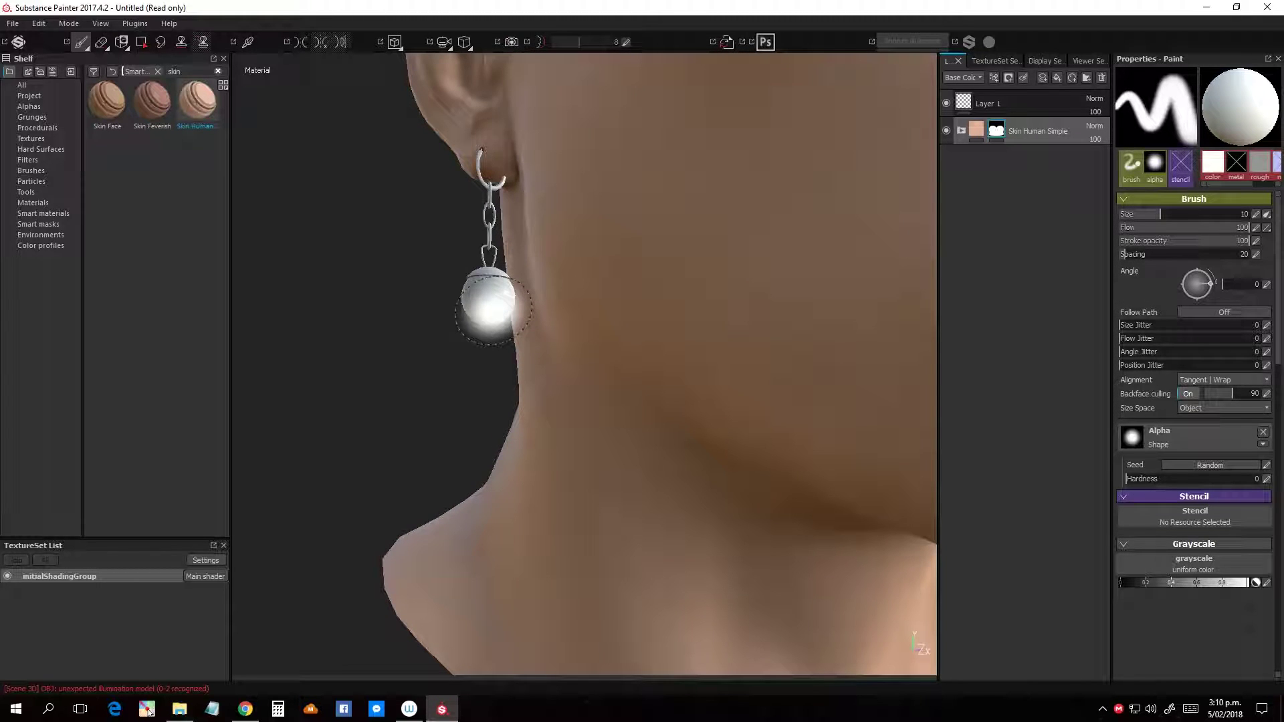
{"action": "left_click_drag", "start_coordinate": [401, 333], "coordinate": [406, 375], "text": "alt"}
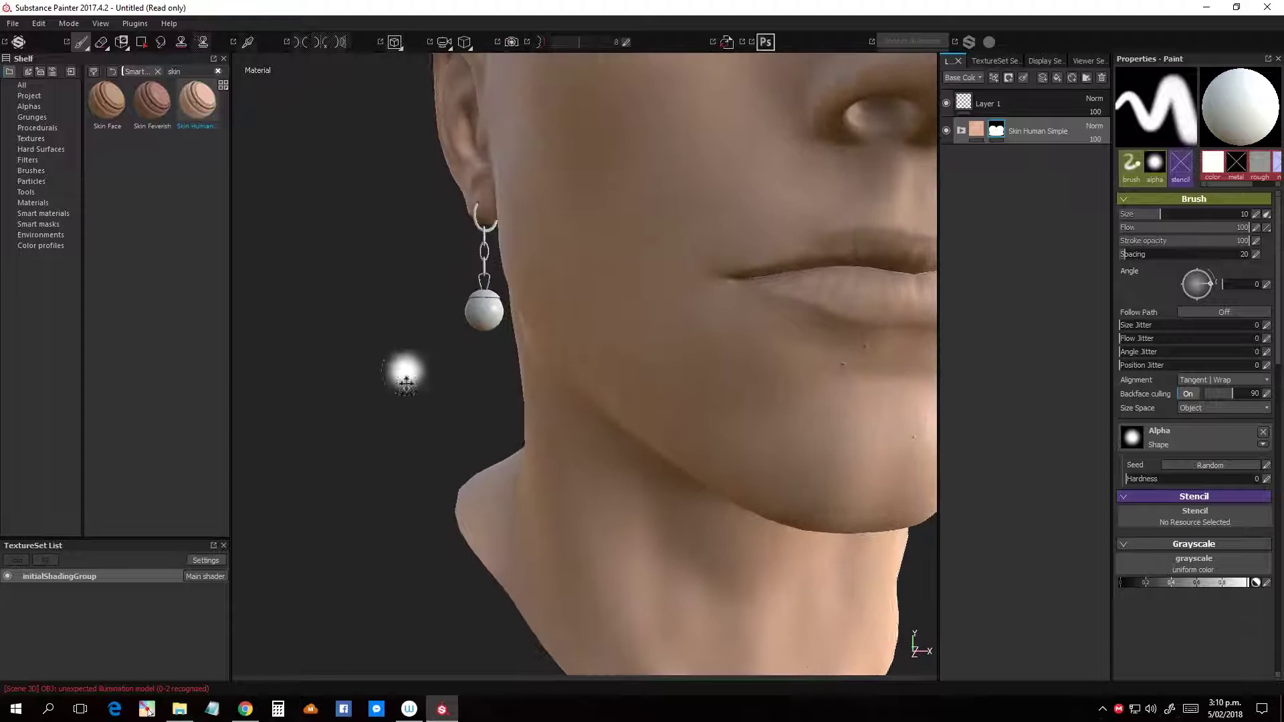
{"action": "key", "text": "f"}
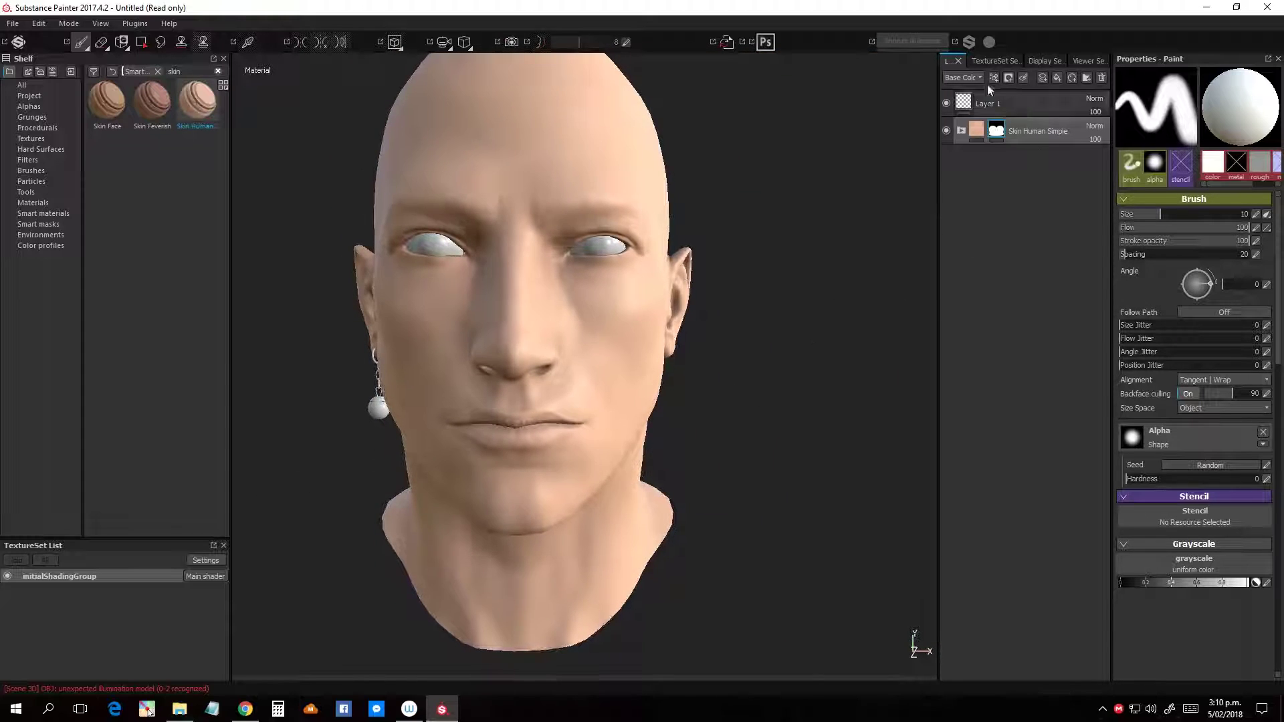
Step: Add an Emissive channel in TextureSet Settings and go back to the layer stack
{"action": "left_click", "coordinate": [1011, 62]}
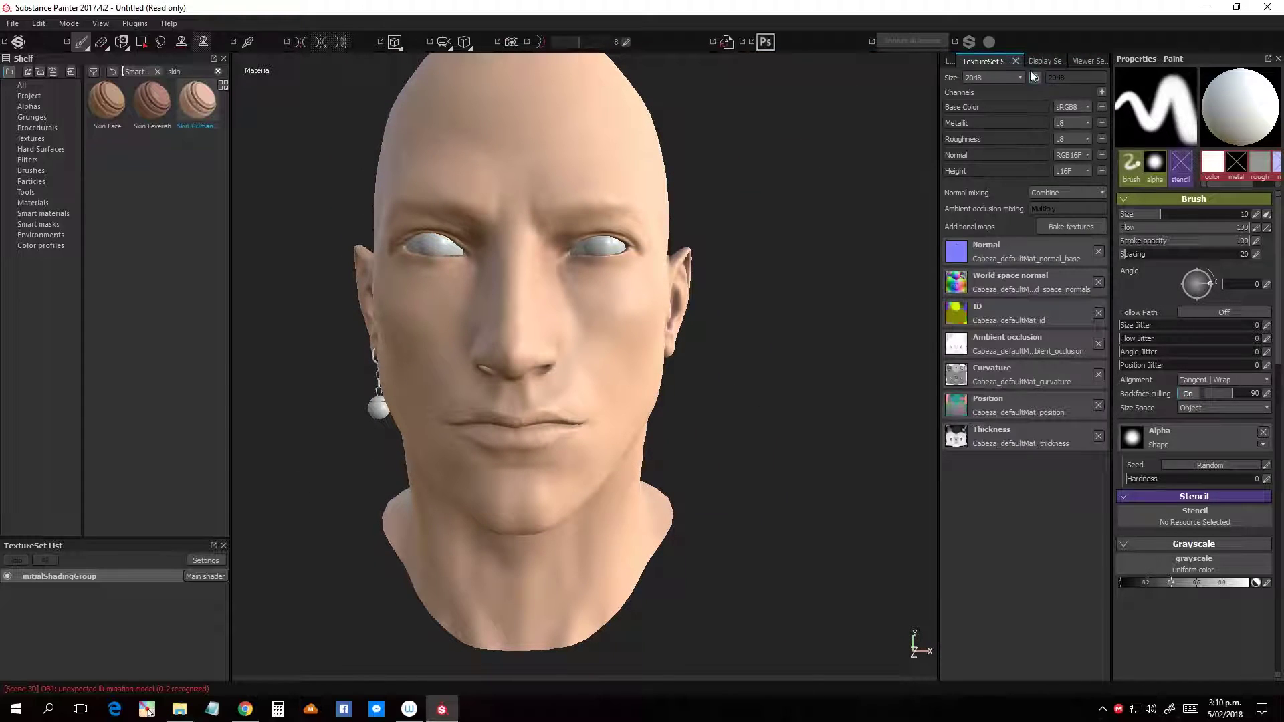
{"action": "left_click", "coordinate": [1101, 93]}
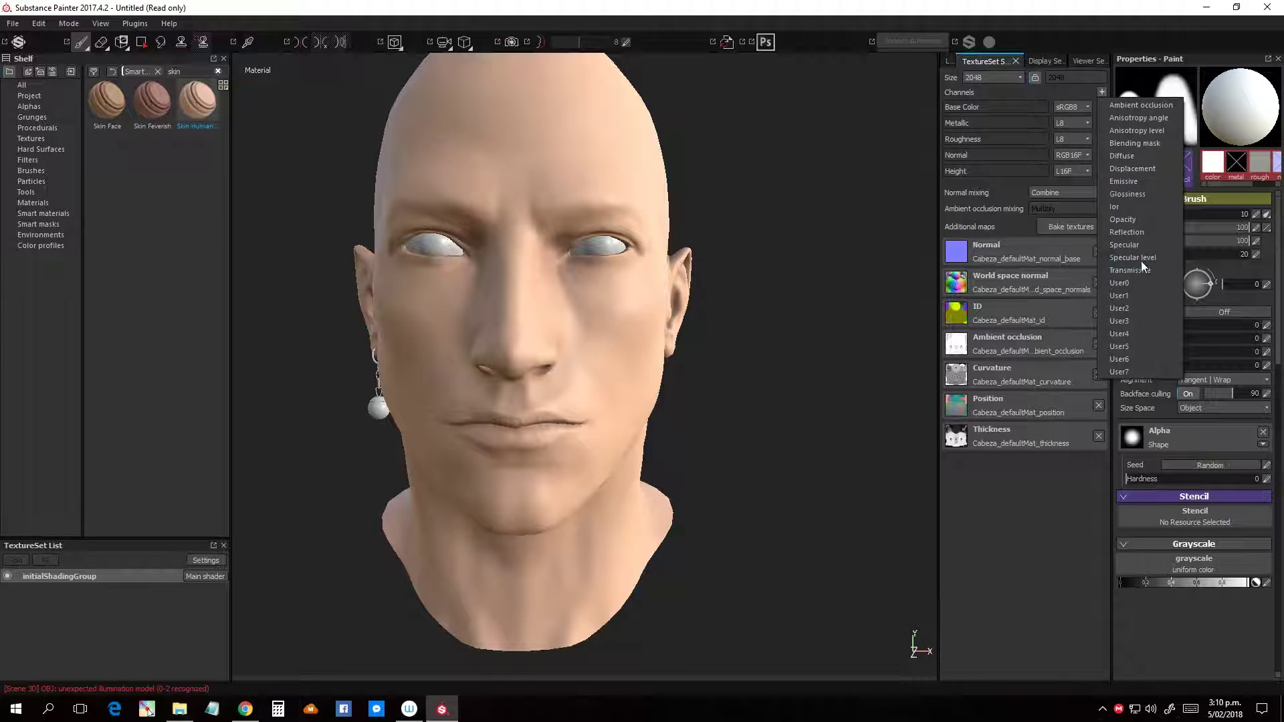
{"action": "left_click", "coordinate": [1123, 181]}
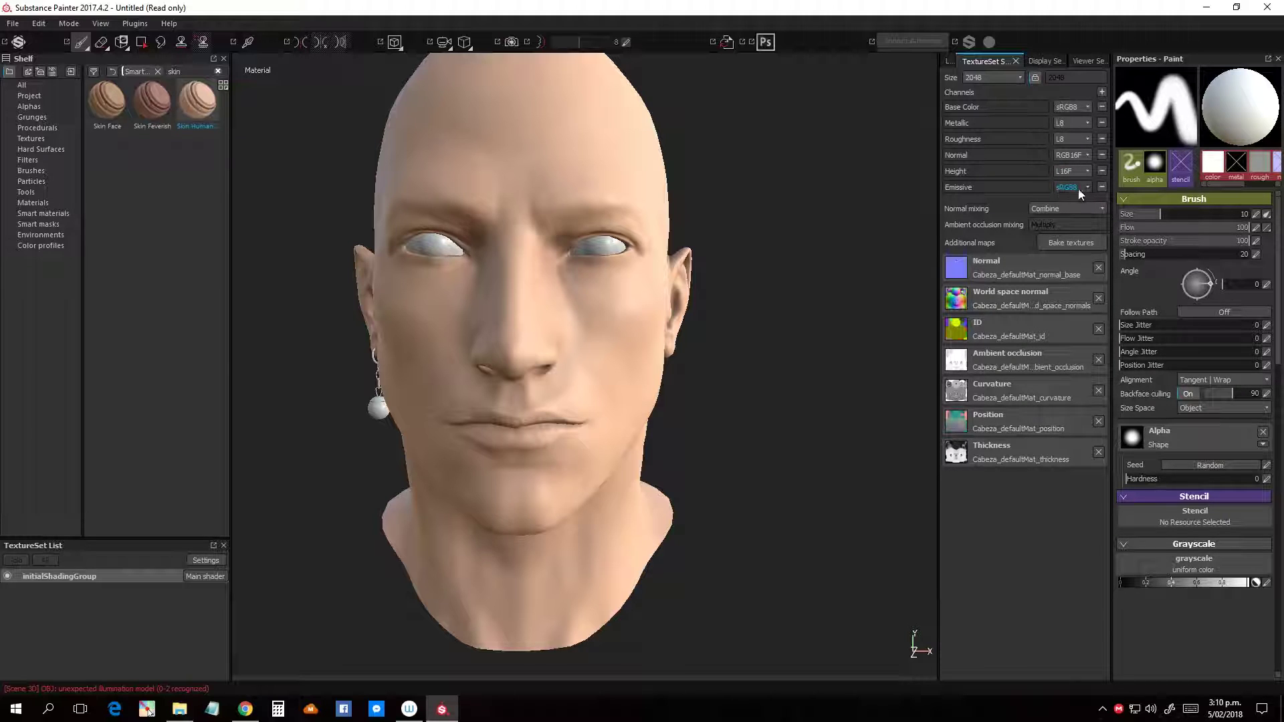
{"action": "left_click", "coordinate": [949, 63]}
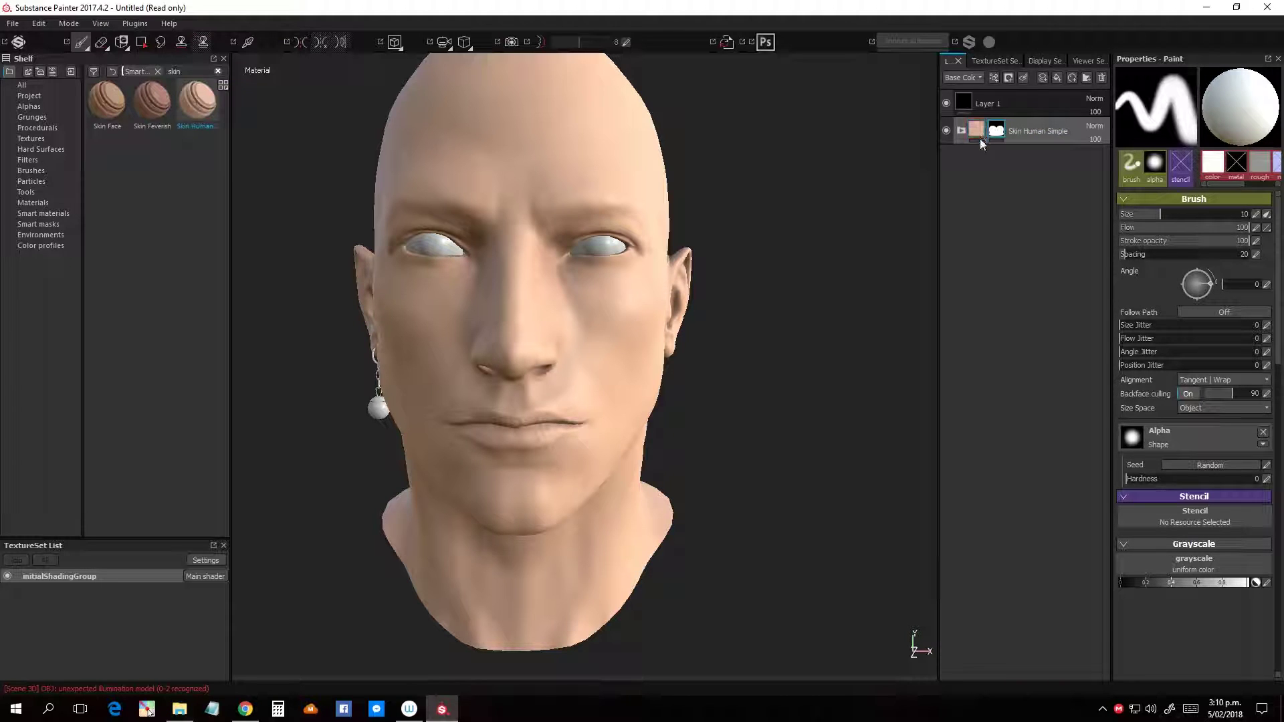
Step: Add a new folder to the layer stack named iluminacion
{"action": "left_click", "coordinate": [1086, 78]}
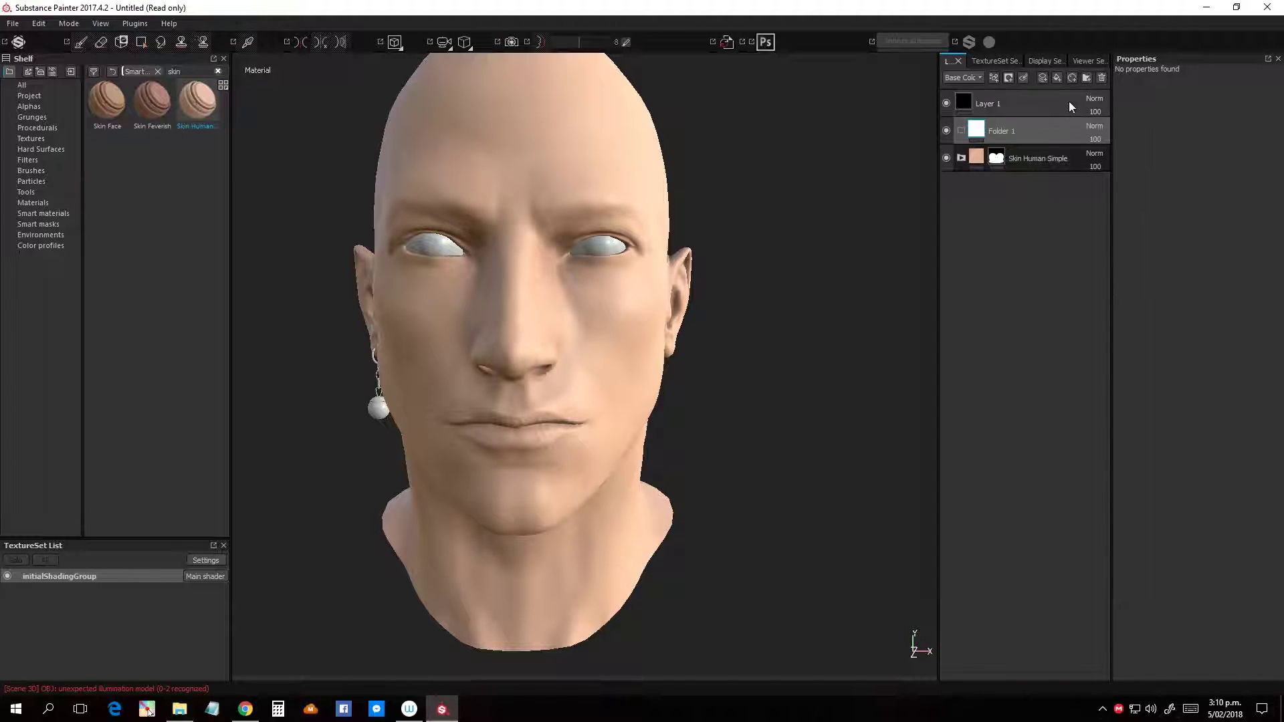
{"action": "double_click", "coordinate": [1016, 131]}
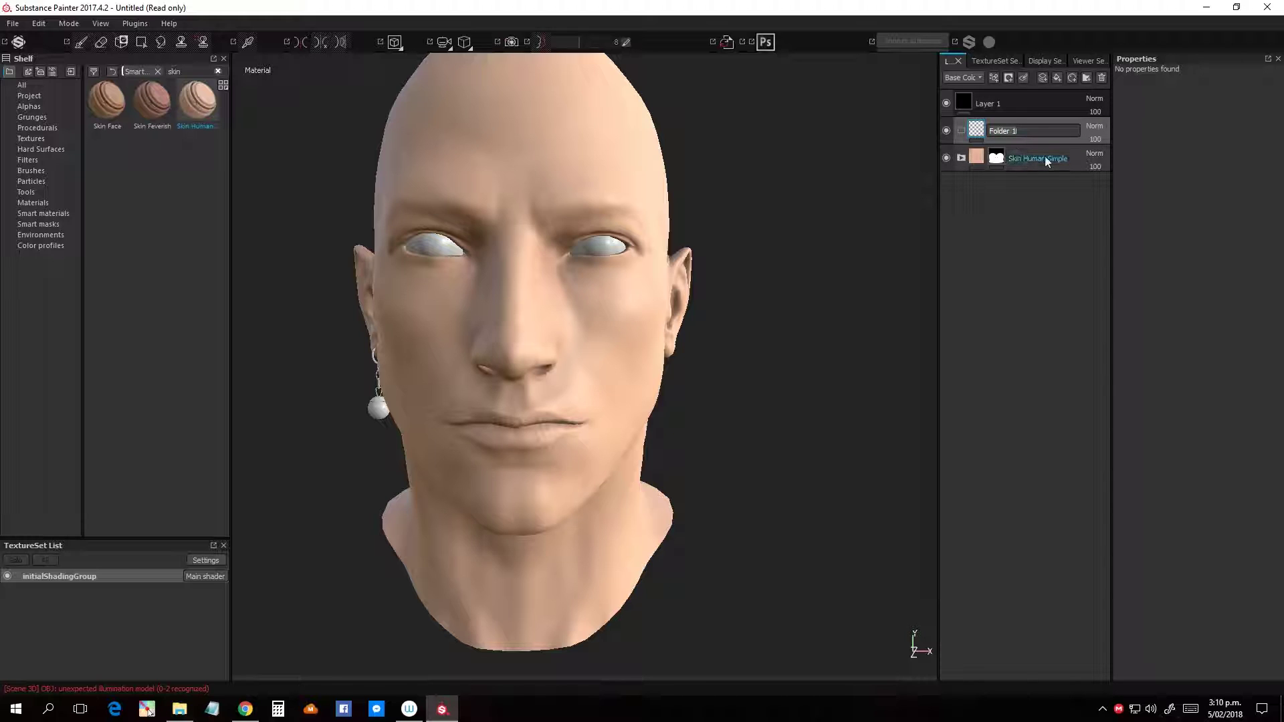
{"action": "key", "text": "ctrl+a"}
{"action": "type", "text": "Head"}
{"action": "type", "text": "n"}
{"action": "key", "text": "Return"}
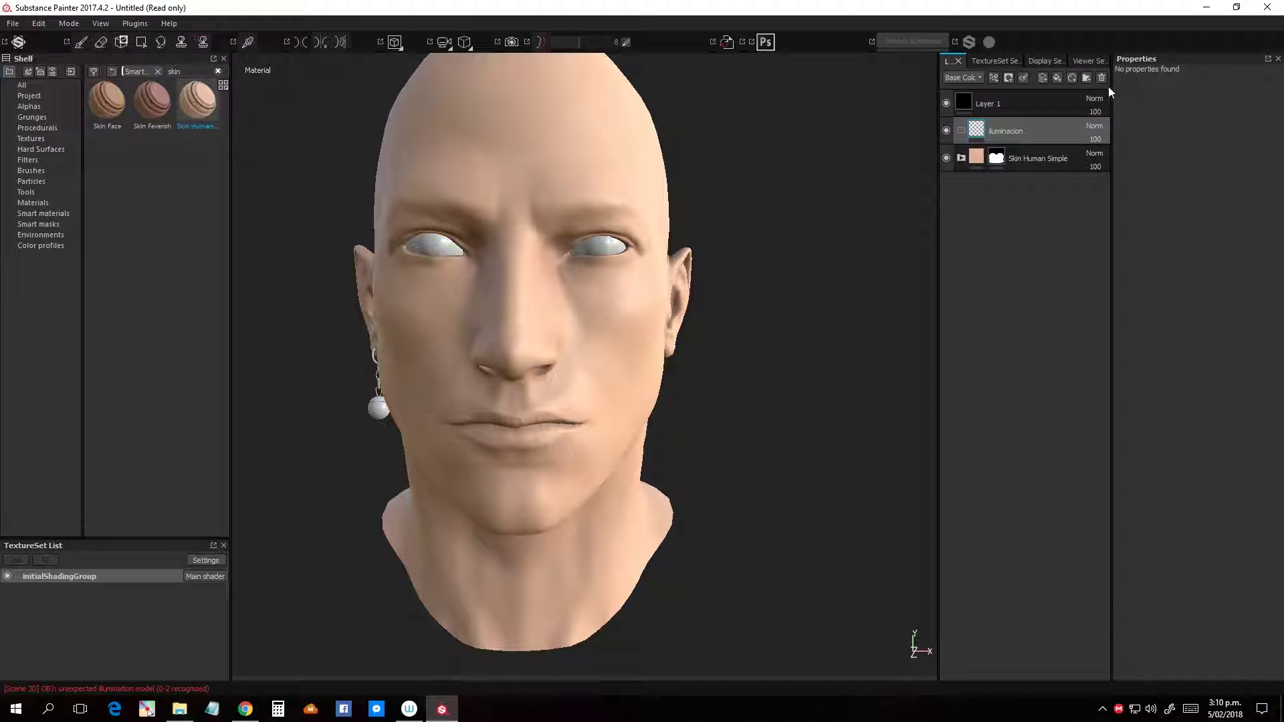
Step: Put a fill layer named emissive in the folder with normal, height, metallic and roughness disabled
{"action": "left_click", "coordinate": [1056, 77]}
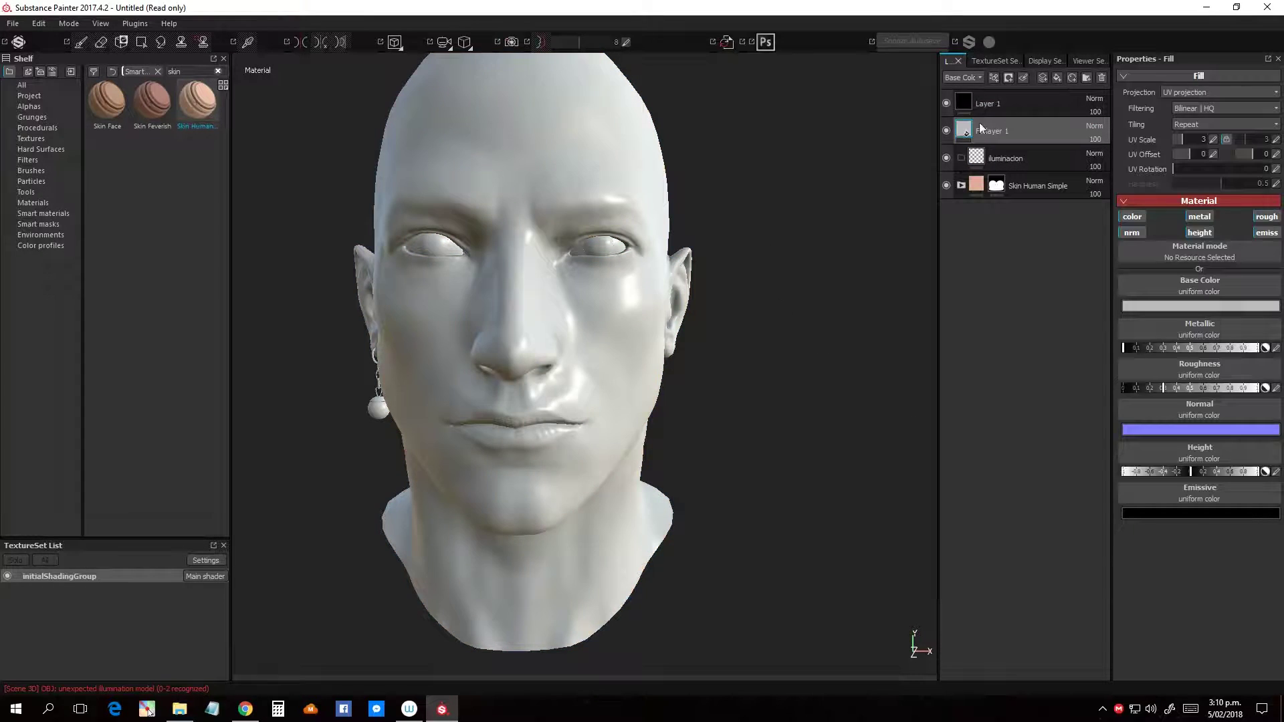
{"action": "left_click_drag", "start_coordinate": [964, 129], "coordinate": [972, 153]}
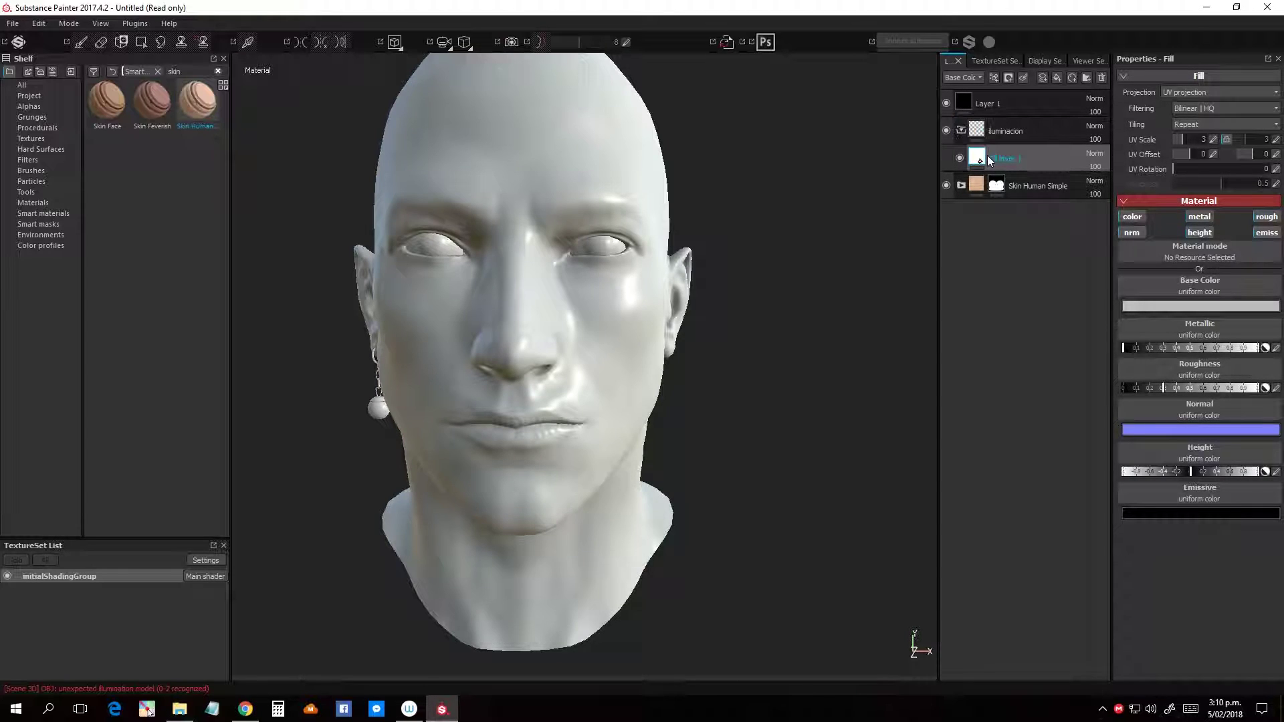
{"action": "double_click", "coordinate": [1003, 158]}
{"action": "type", "text": "emissi"}
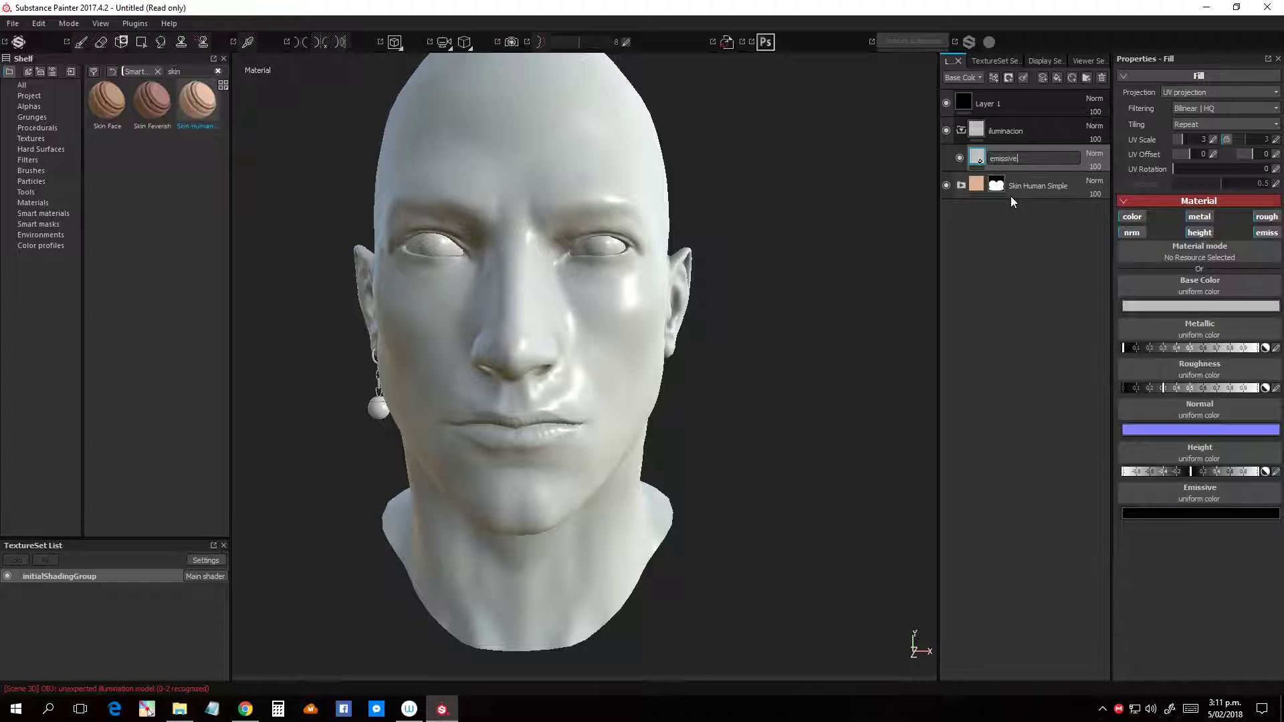
{"action": "type", "text": "ve"}
{"action": "key", "text": "Return"}
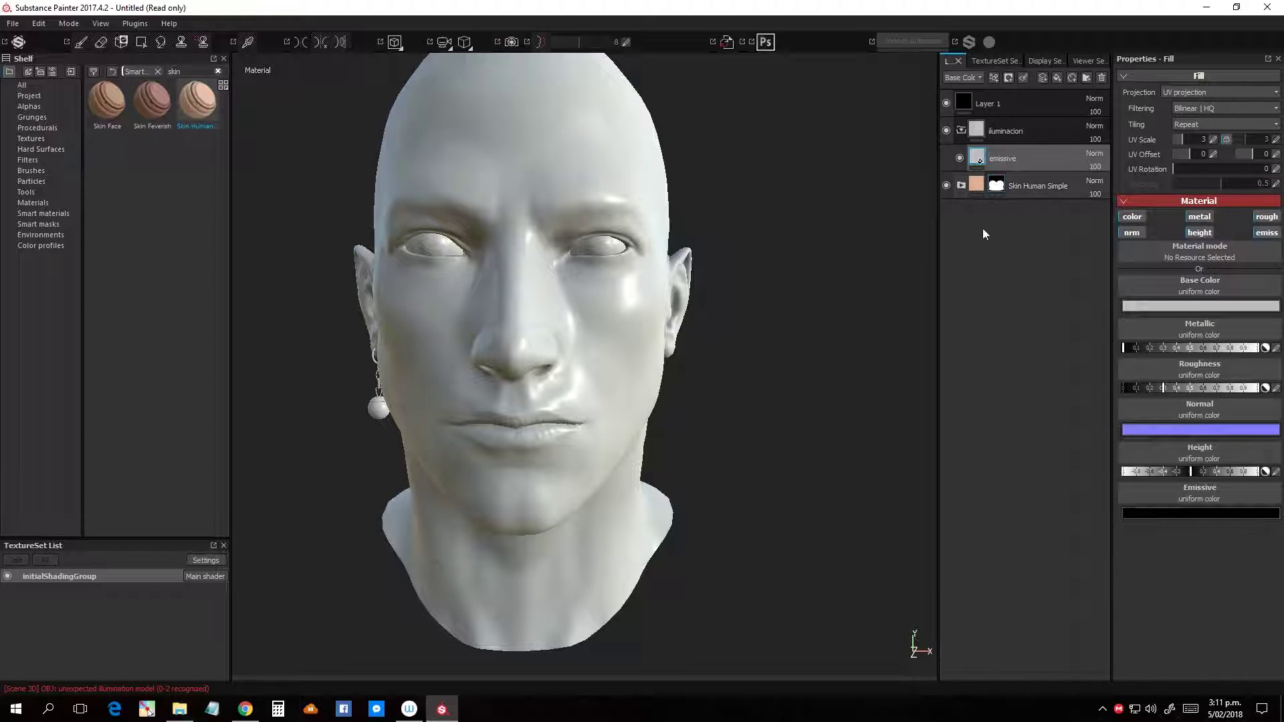
{"action": "left_click", "coordinate": [1130, 232]}
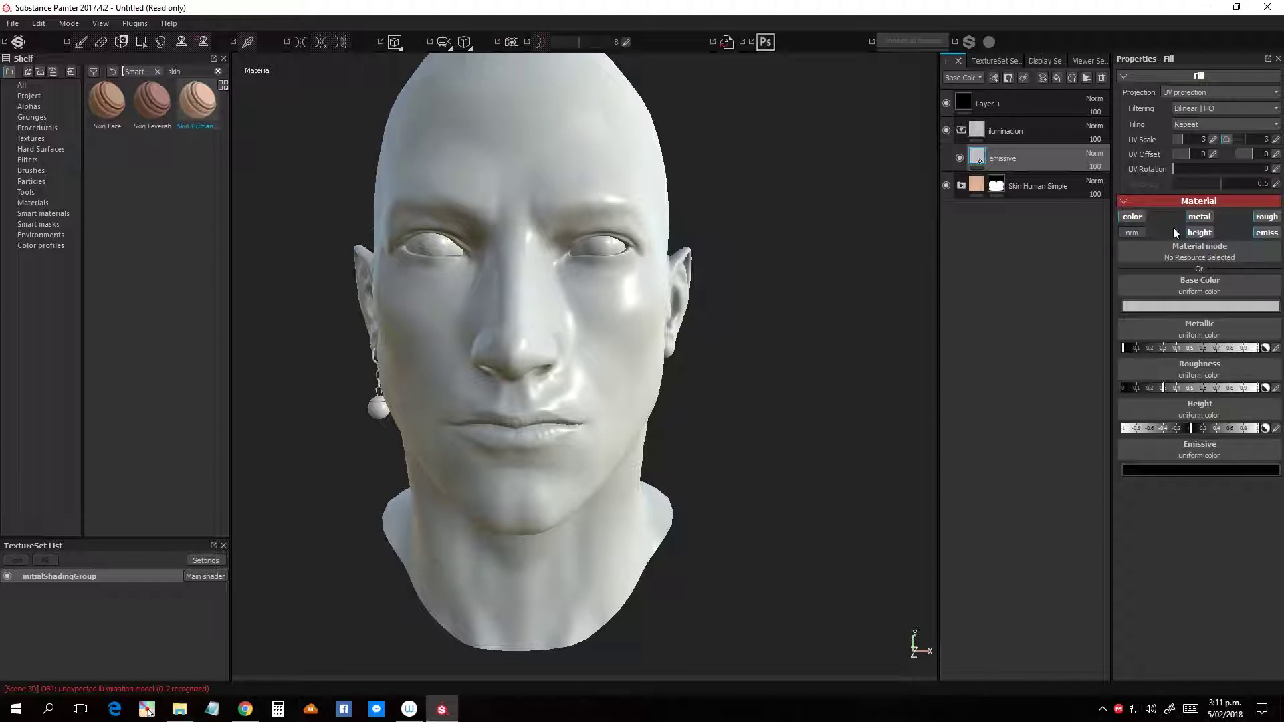
{"action": "left_click", "coordinate": [1198, 232]}
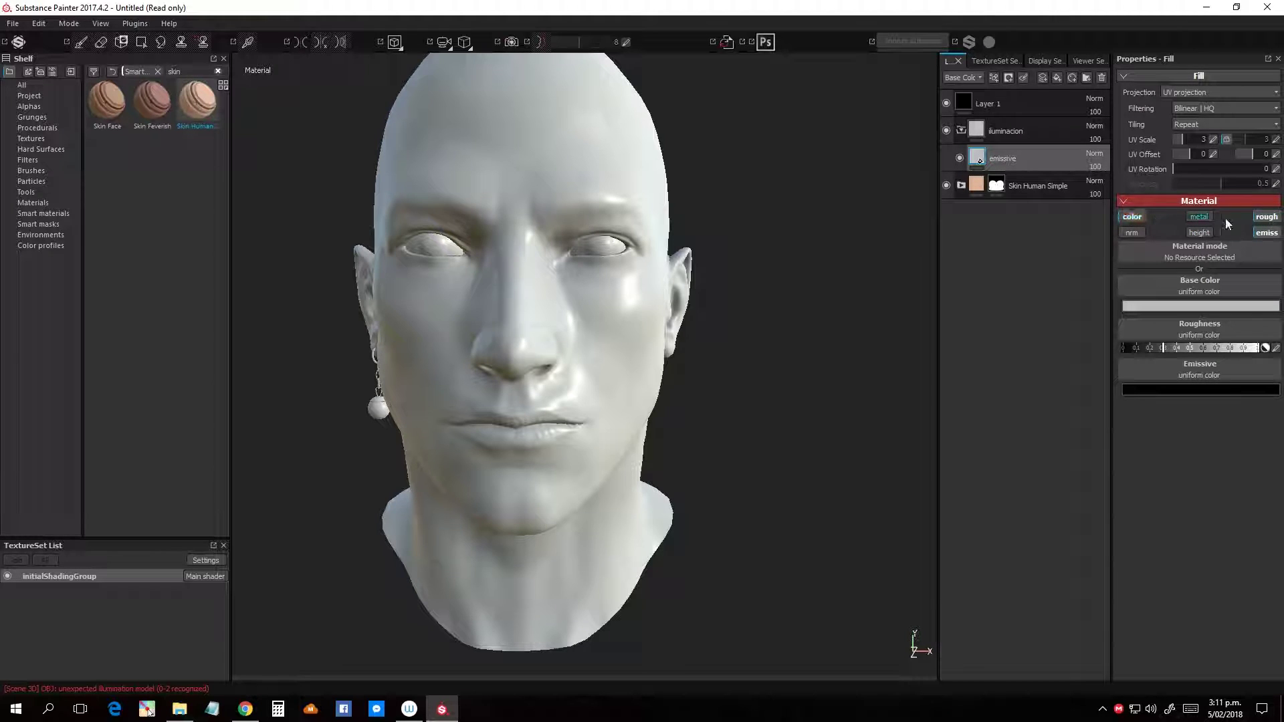
{"action": "left_click", "coordinate": [1266, 216]}
{"action": "mouse_move", "coordinate": [860, 378]}
{"action": "left_mouse_down", "text": "alt"}
{"action": "mouse_move", "coordinate": [778, 350]}
{"action": "mouse_move", "coordinate": [834, 370]}
{"action": "mouse_move", "coordinate": [794, 421]}
{"action": "mouse_move", "coordinate": [809, 438]}
{"action": "mouse_move", "coordinate": [751, 378]}
{"action": "mouse_move", "coordinate": [831, 395]}
{"action": "mouse_move", "coordinate": [859, 361]}
{"action": "left_mouse_up", "text": "alt"}
Step: Add a mask to the emissive layer and set Polygon Fill to UV mode on the earring ball
{"action": "right_click", "coordinate": [977, 159]}
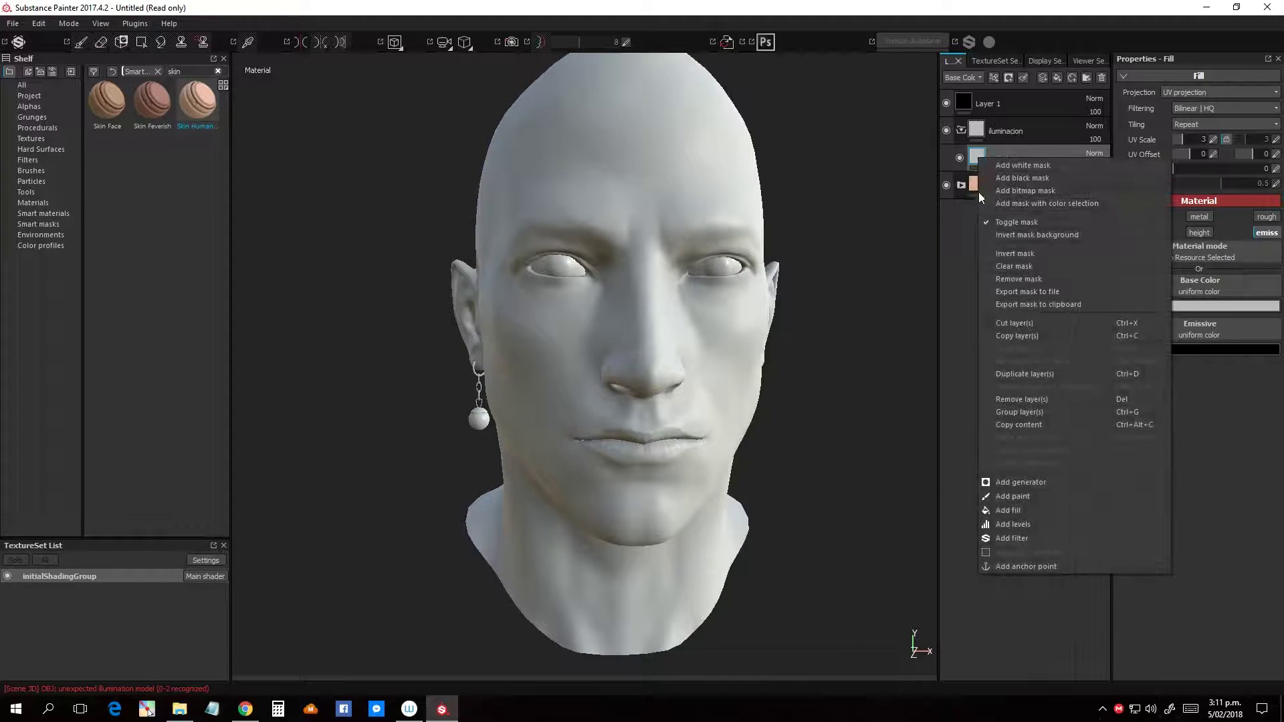
{"action": "left_click", "coordinate": [1023, 165]}
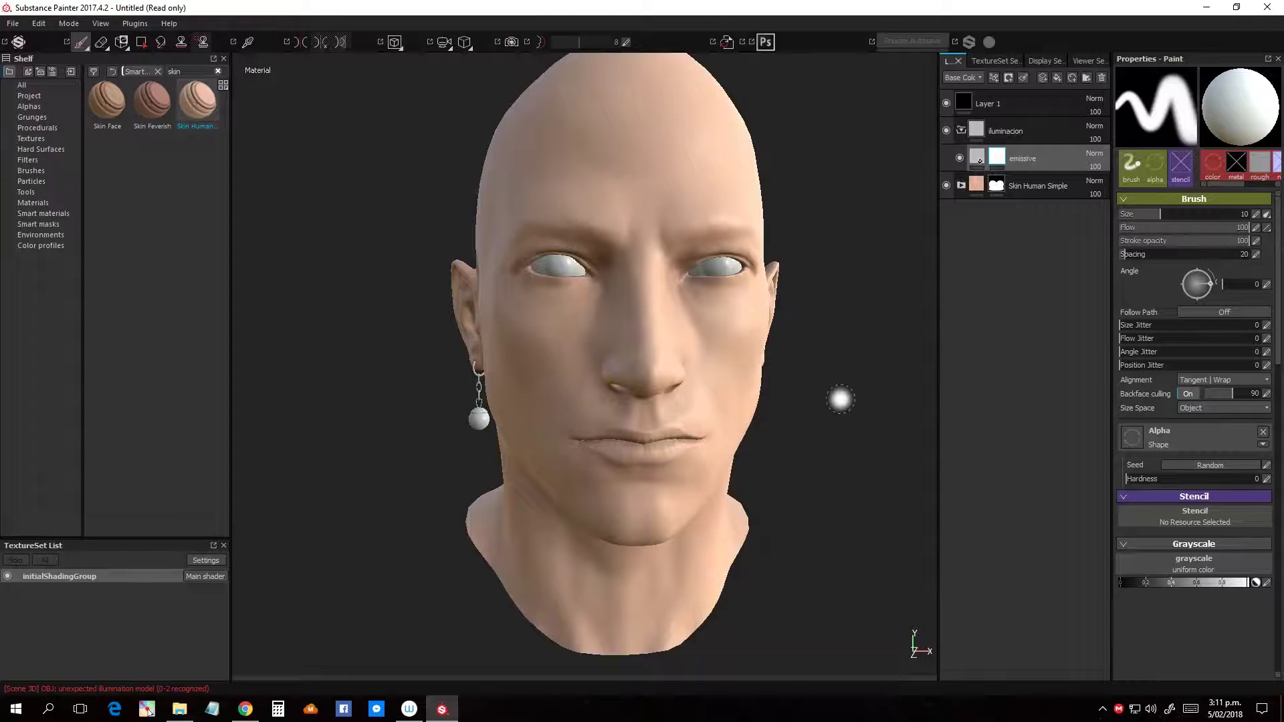
{"action": "mouse_move", "coordinate": [841, 399]}
{"action": "left_mouse_down", "text": "alt"}
{"action": "mouse_move", "coordinate": [811, 372]}
{"action": "mouse_move", "coordinate": [836, 391]}
{"action": "mouse_move", "coordinate": [865, 378]}
{"action": "mouse_move", "coordinate": [611, 467]}
{"action": "left_mouse_up", "text": "alt"}
{"action": "scroll", "coordinate": [495, 444], "scroll_direction": "up", "scroll_amount": 3}
{"action": "key", "text": "4"}
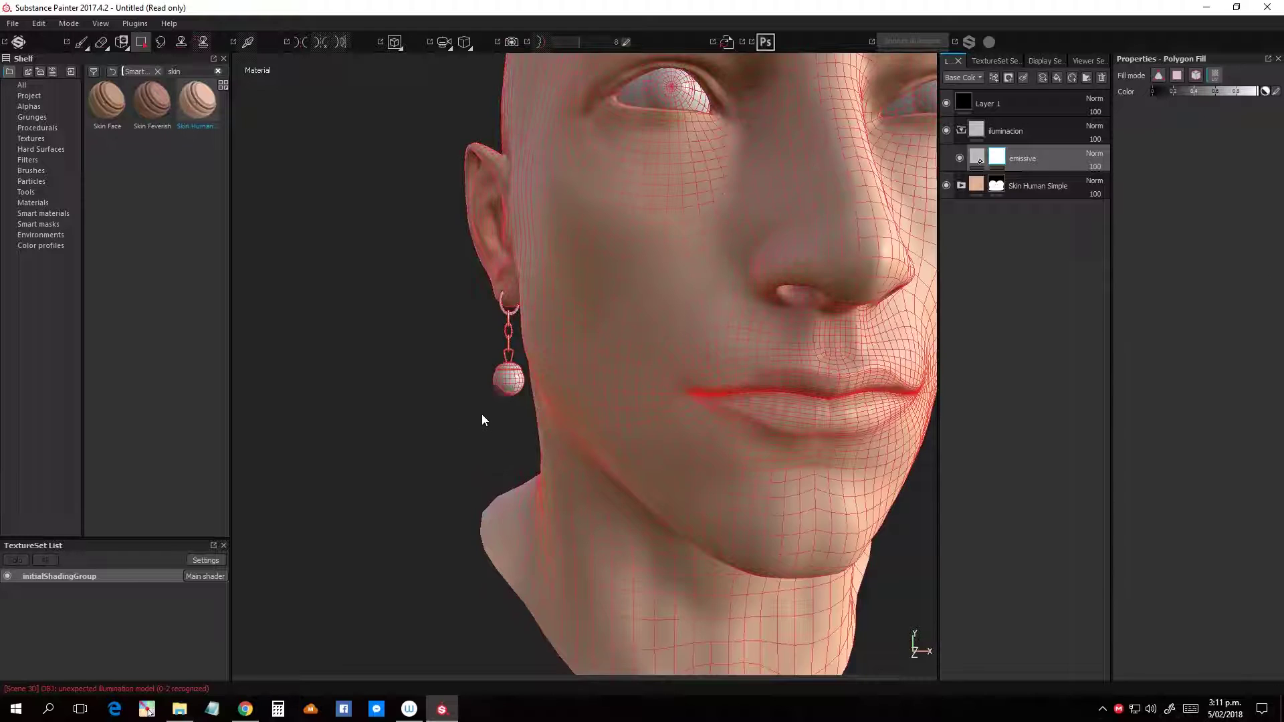
{"action": "left_click_drag", "start_coordinate": [482, 414], "coordinate": [549, 378], "text": "alt"}
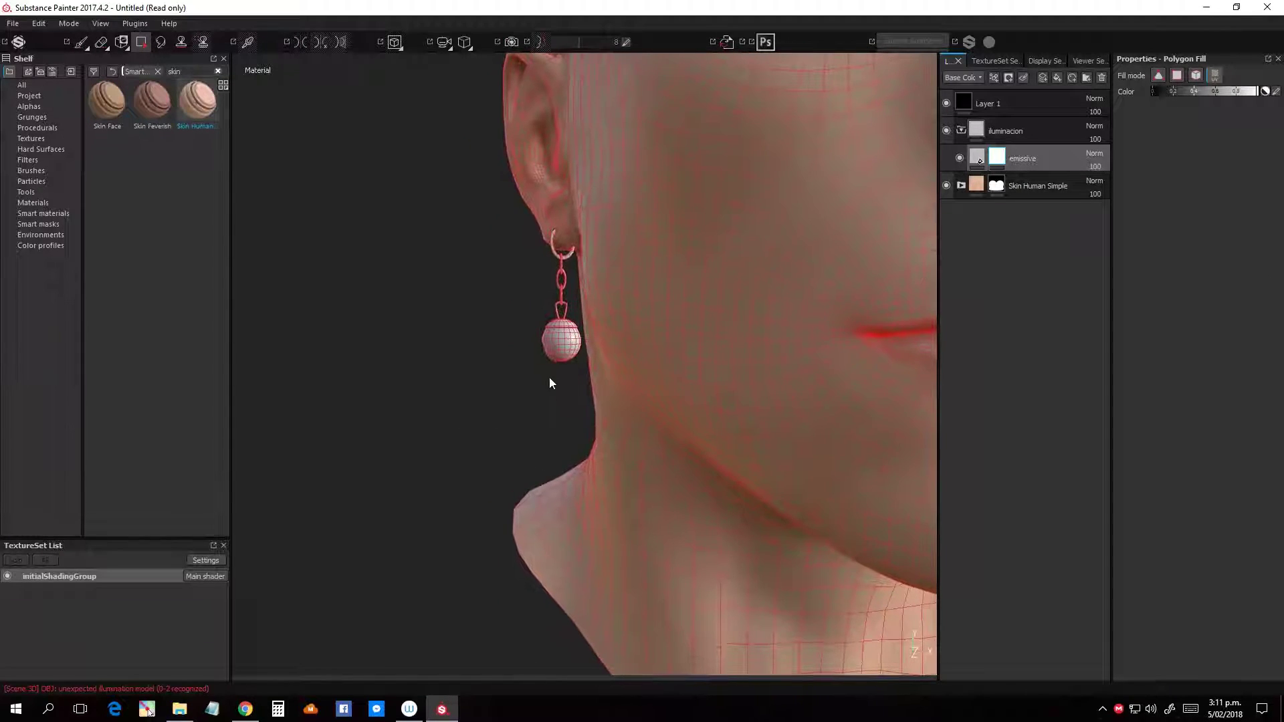
{"action": "left_click", "coordinate": [1214, 76]}
{"action": "key", "text": "1"}
{"action": "mouse_move", "coordinate": [559, 415]}
{"action": "left_mouse_down", "text": "alt"}
{"action": "mouse_move", "coordinate": [501, 395]}
{"action": "mouse_move", "coordinate": [436, 407]}
{"action": "mouse_move", "coordinate": [822, 396]}
{"action": "mouse_move", "coordinate": [696, 458]}
{"action": "left_mouse_up", "text": "alt"}
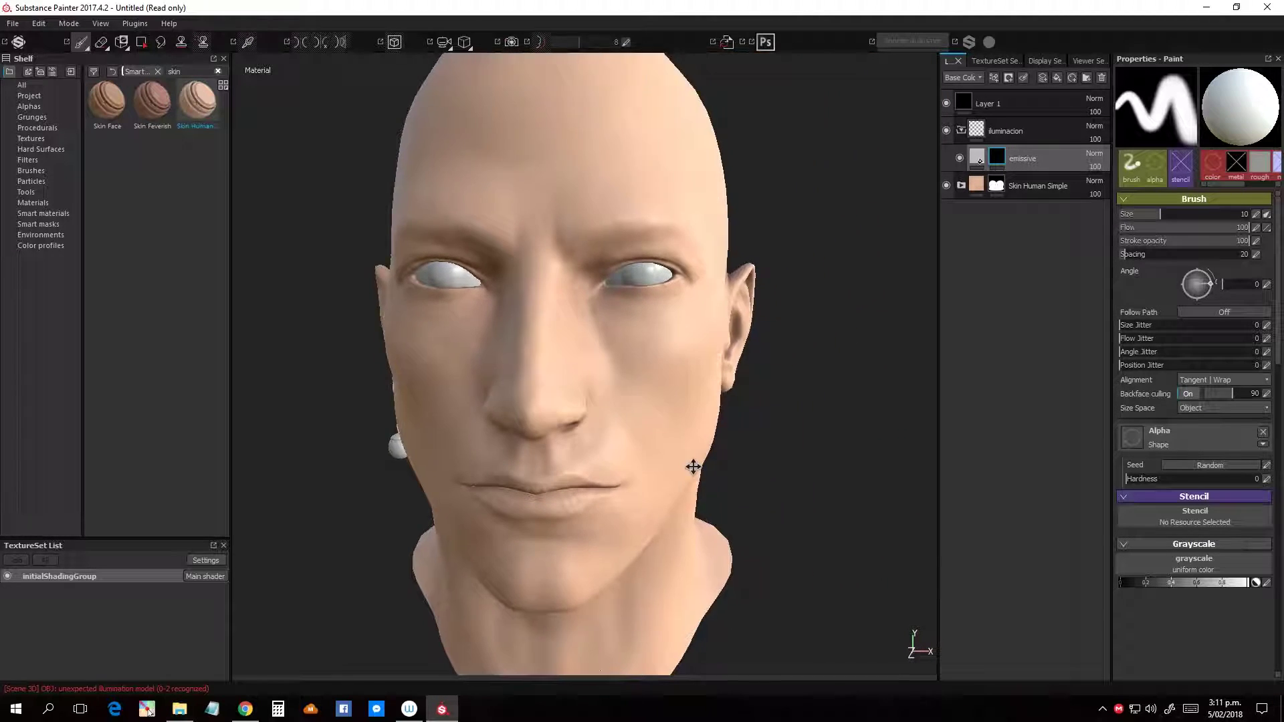
Step: Set the emissive fill layer's base colour to bright green so the earring ball turns green
{"action": "left_click", "coordinate": [979, 158]}
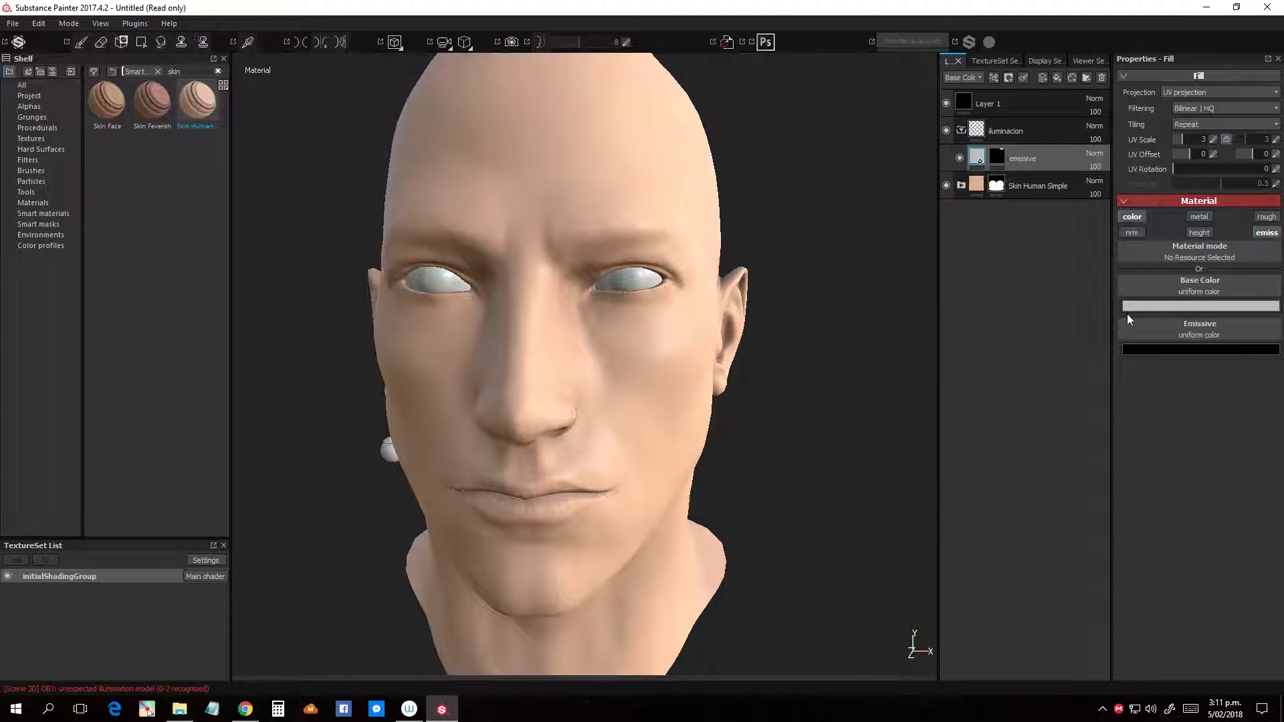
{"action": "left_click", "coordinate": [1180, 307]}
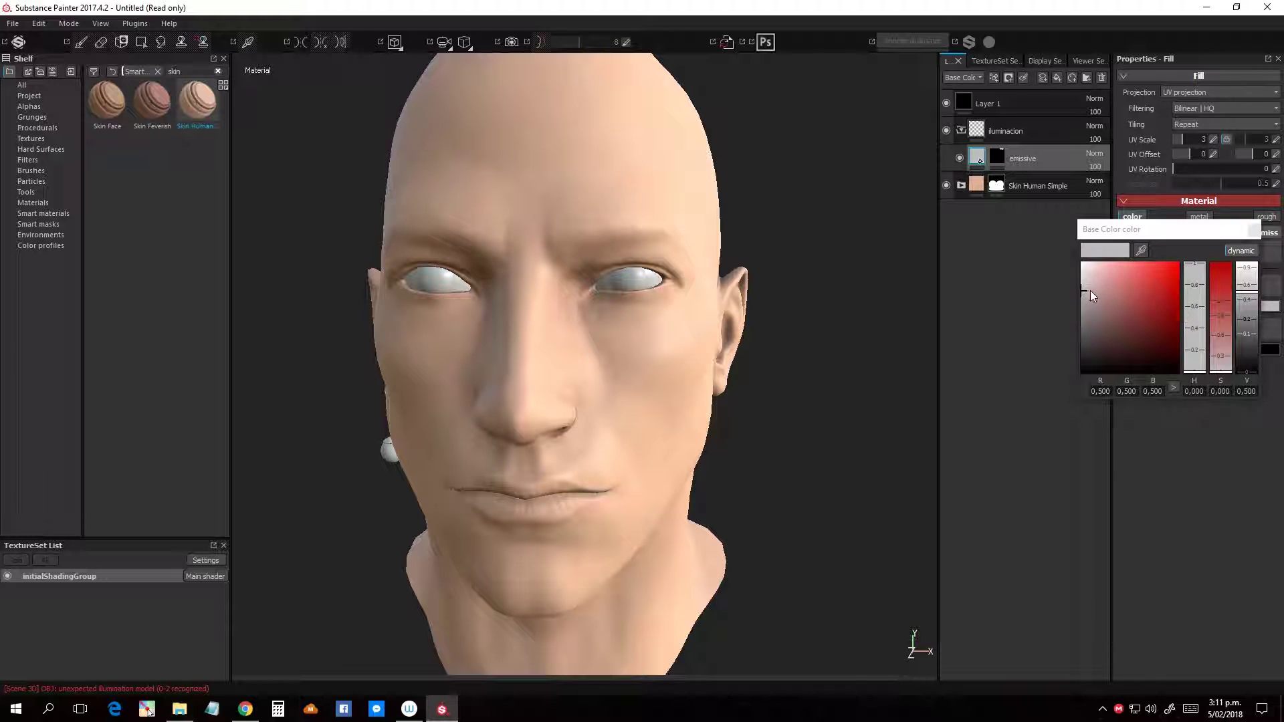
{"action": "mouse_move", "coordinate": [1124, 293]}
{"action": "left_mouse_down"}
{"action": "mouse_move", "coordinate": [1130, 316]}
{"action": "mouse_move", "coordinate": [1122, 297]}
{"action": "mouse_move", "coordinate": [1200, 258]}
{"action": "left_mouse_up"}
{"action": "left_click", "coordinate": [1201, 334]}
{"action": "left_click", "coordinate": [1251, 230]}
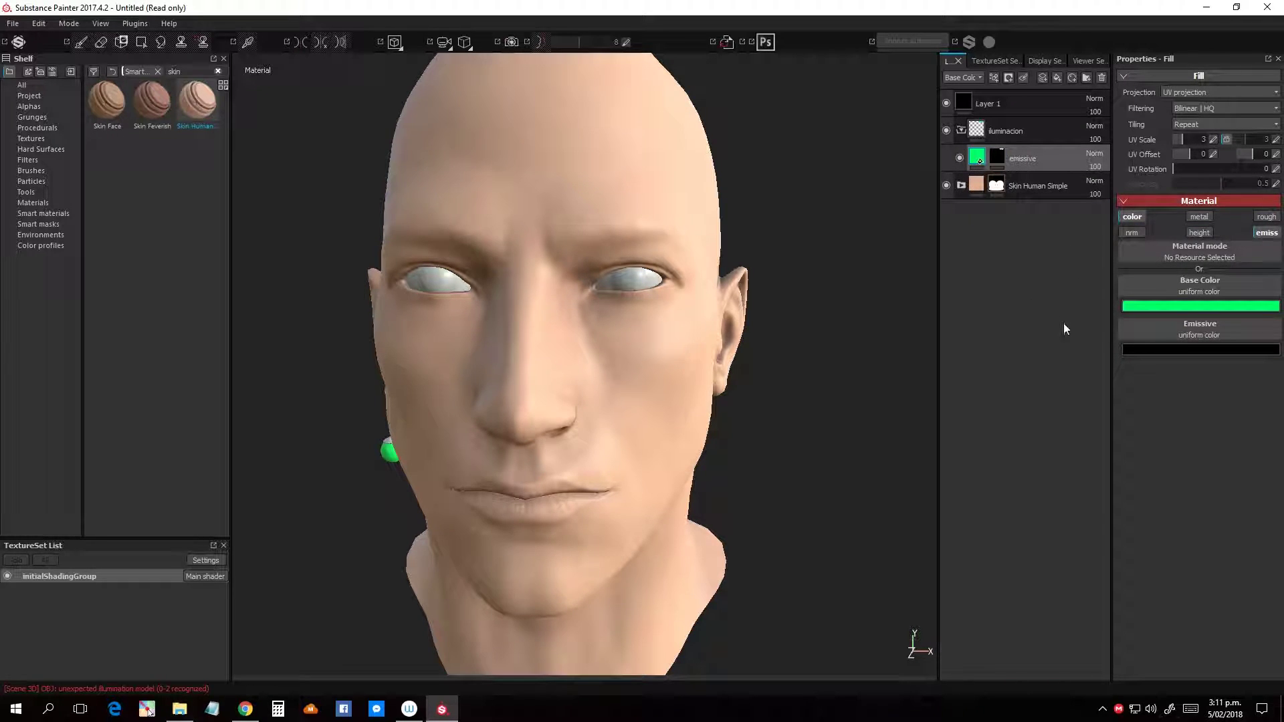
{"action": "left_click", "coordinate": [1189, 337]}
{"action": "left_click", "coordinate": [1190, 348]}
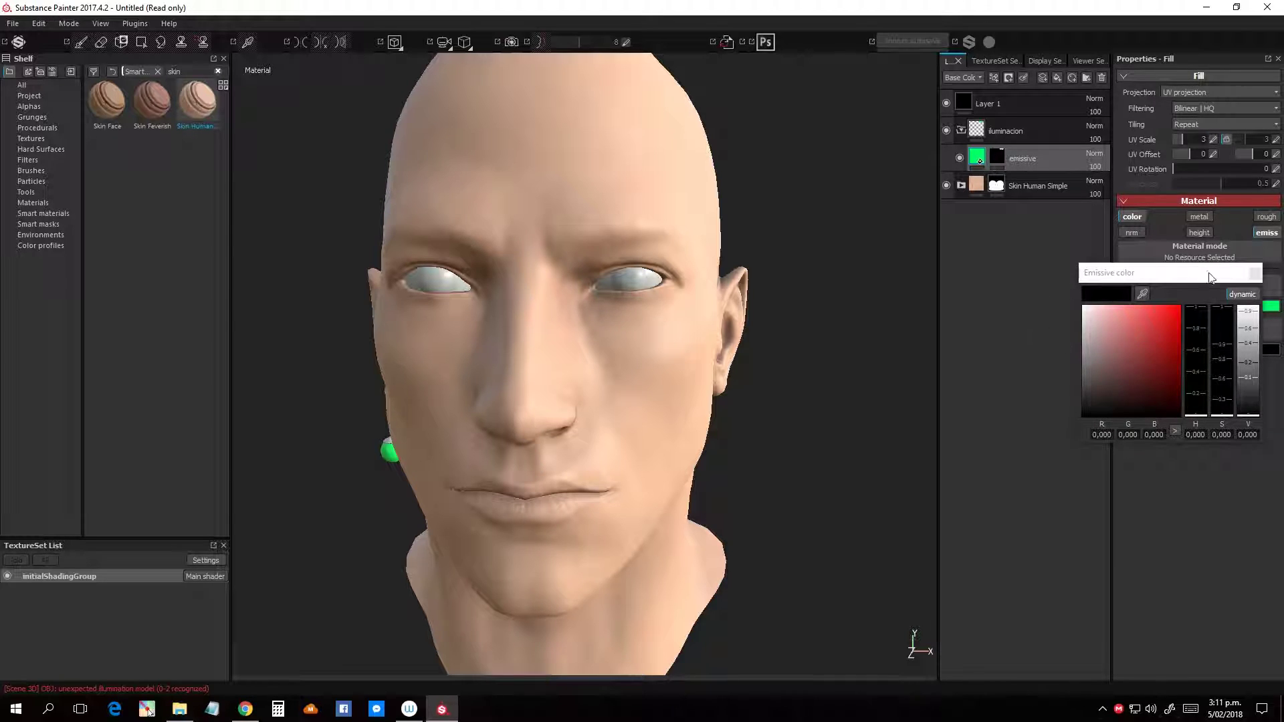
{"action": "mouse_move", "coordinate": [825, 423]}
{"action": "left_mouse_down", "text": "alt"}
{"action": "mouse_move", "coordinate": [811, 424]}
{"action": "mouse_move", "coordinate": [886, 403]}
{"action": "mouse_move", "coordinate": [840, 398]}
{"action": "mouse_move", "coordinate": [853, 474]}
{"action": "left_mouse_up", "text": "alt"}
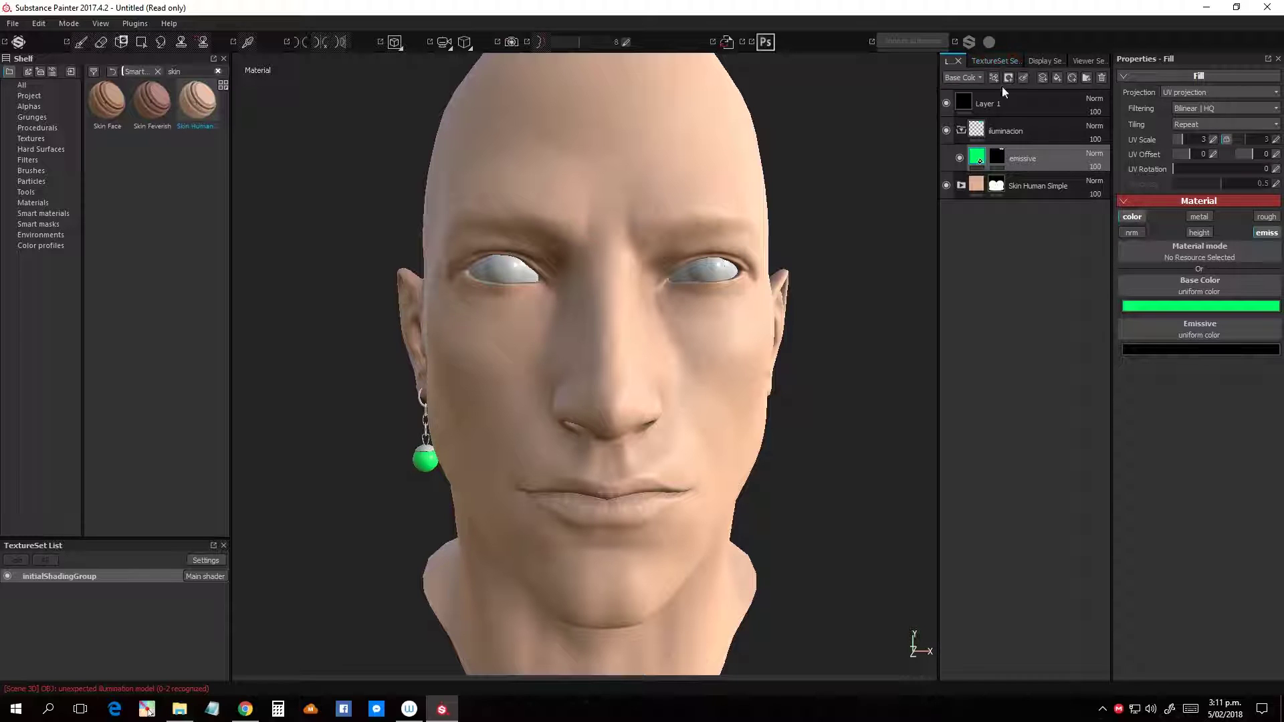
{"action": "left_click_drag", "start_coordinate": [802, 436], "coordinate": [802, 446], "text": "alt"}
{"action": "mouse_move", "coordinate": [804, 386]}
{"action": "left_mouse_down", "text": "alt"}
{"action": "mouse_move", "coordinate": [767, 510]}
{"action": "mouse_move", "coordinate": [667, 441]}
{"action": "left_mouse_up", "text": "alt"}
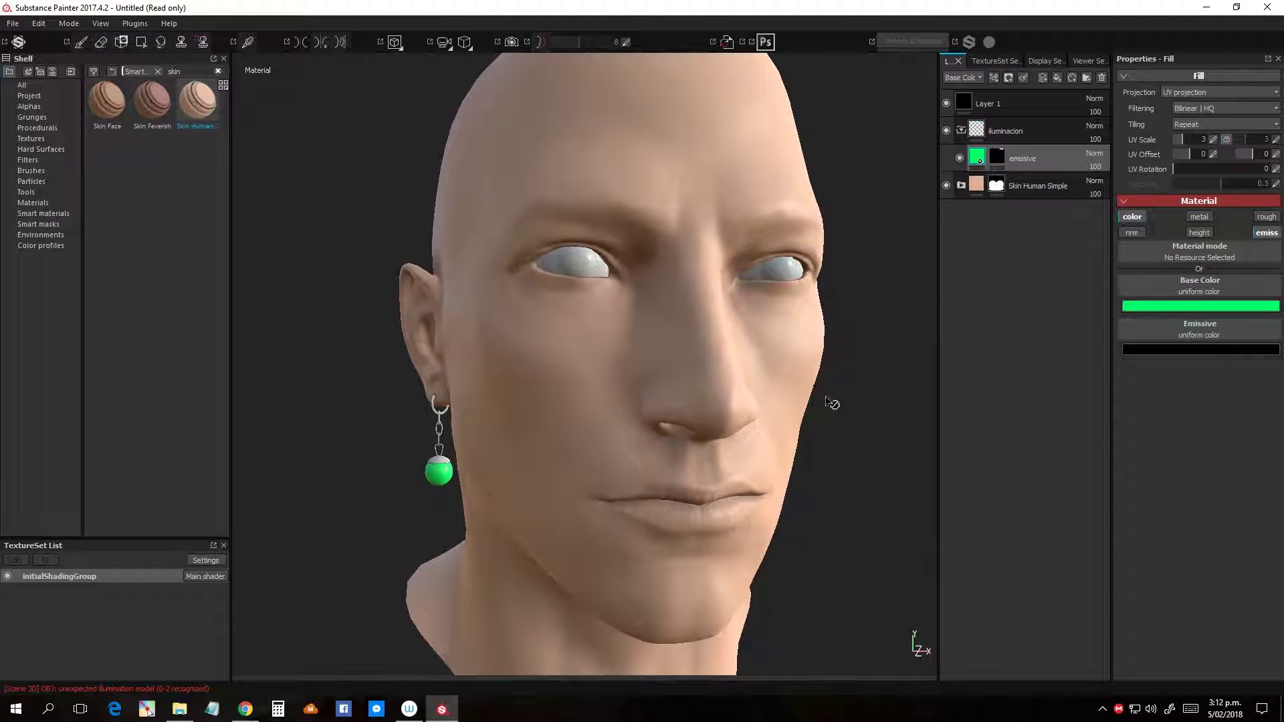
Step: In Display Settings, set the field of view to 29 and activate post effects
{"action": "left_click", "coordinate": [991, 62]}
{"action": "left_click", "coordinate": [1043, 61]}
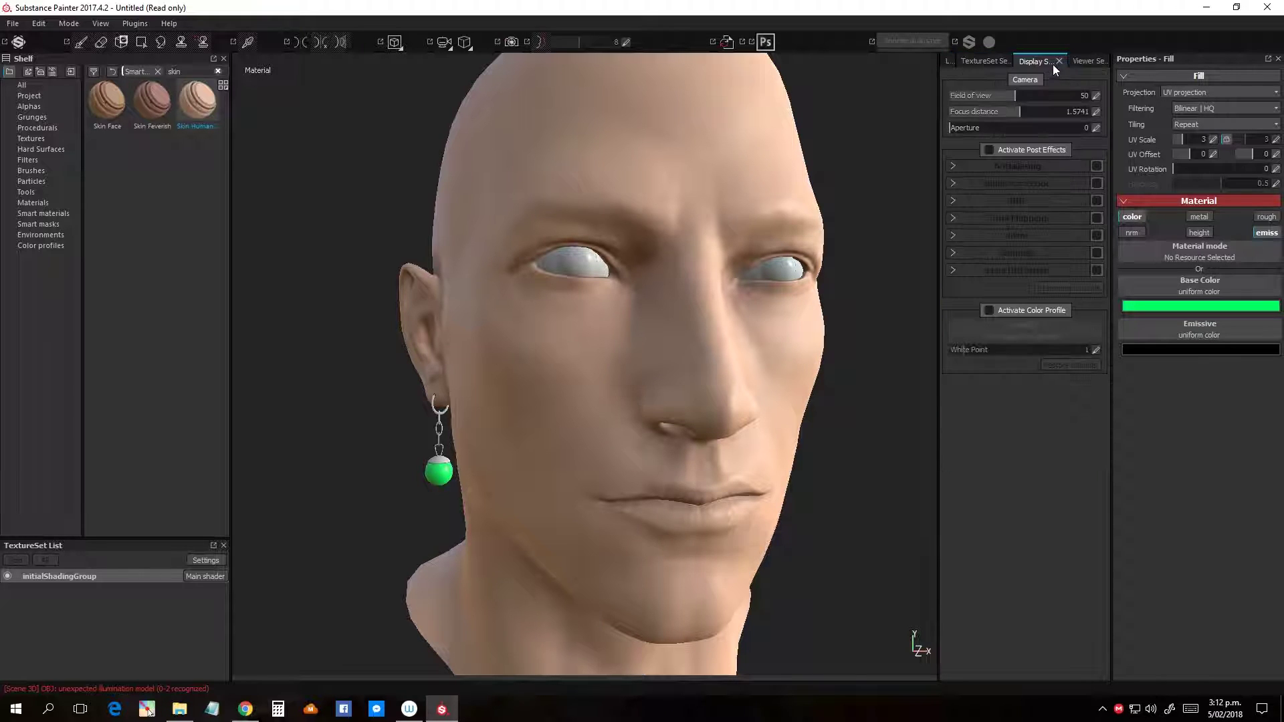
{"action": "left_click_drag", "start_coordinate": [1013, 94], "coordinate": [975, 98]}
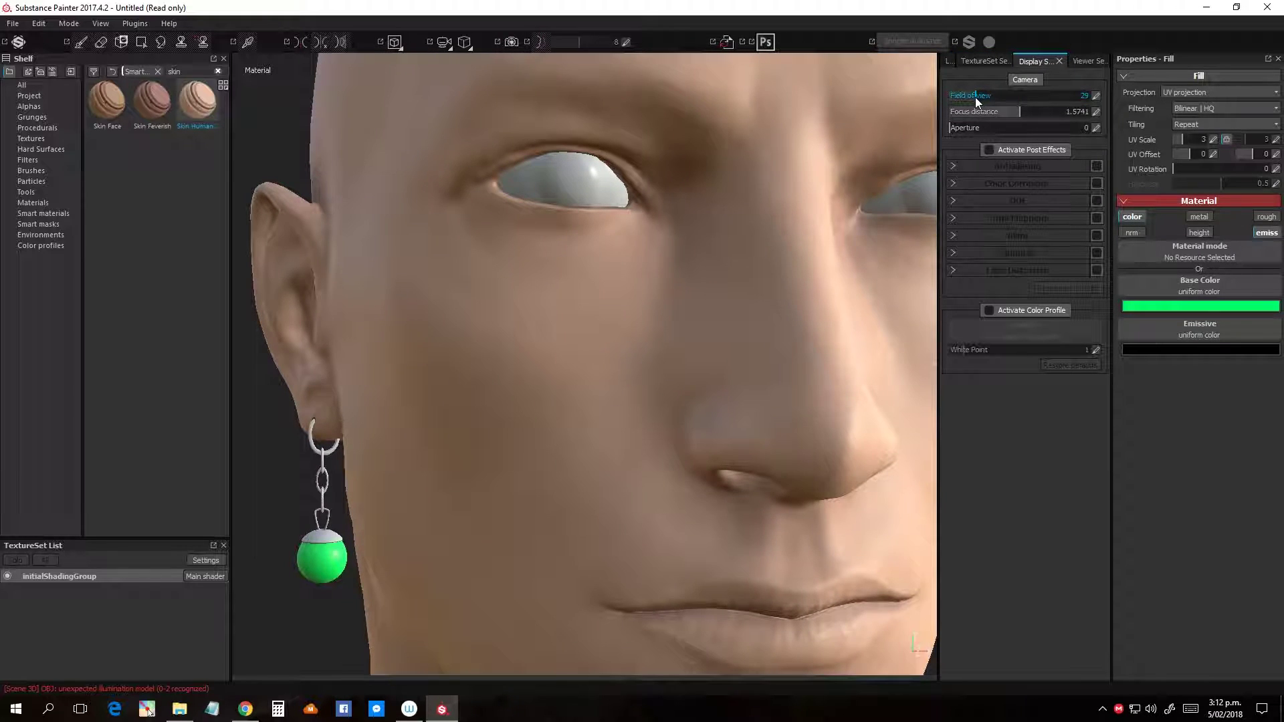
{"action": "scroll", "coordinate": [708, 280], "scroll_direction": "down", "scroll_amount": 3}
{"action": "scroll", "coordinate": [819, 301], "scroll_direction": "down", "scroll_amount": 3}
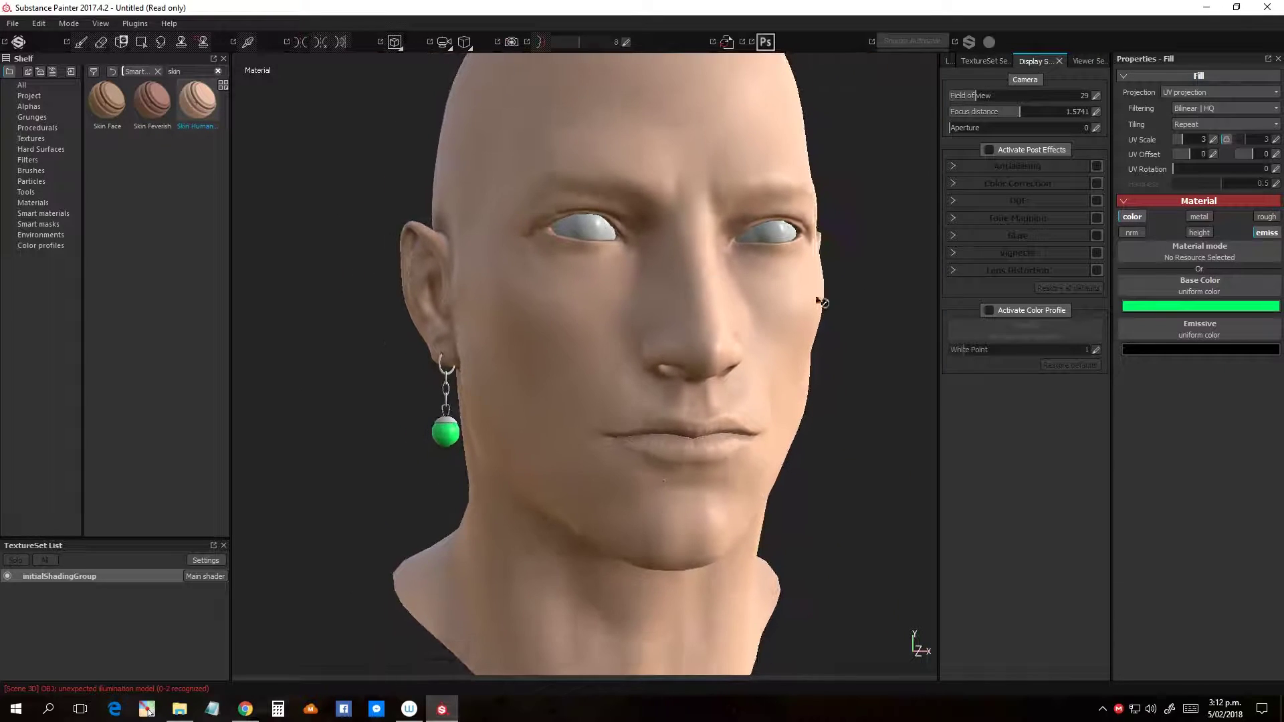
{"action": "left_click", "coordinate": [988, 150]}
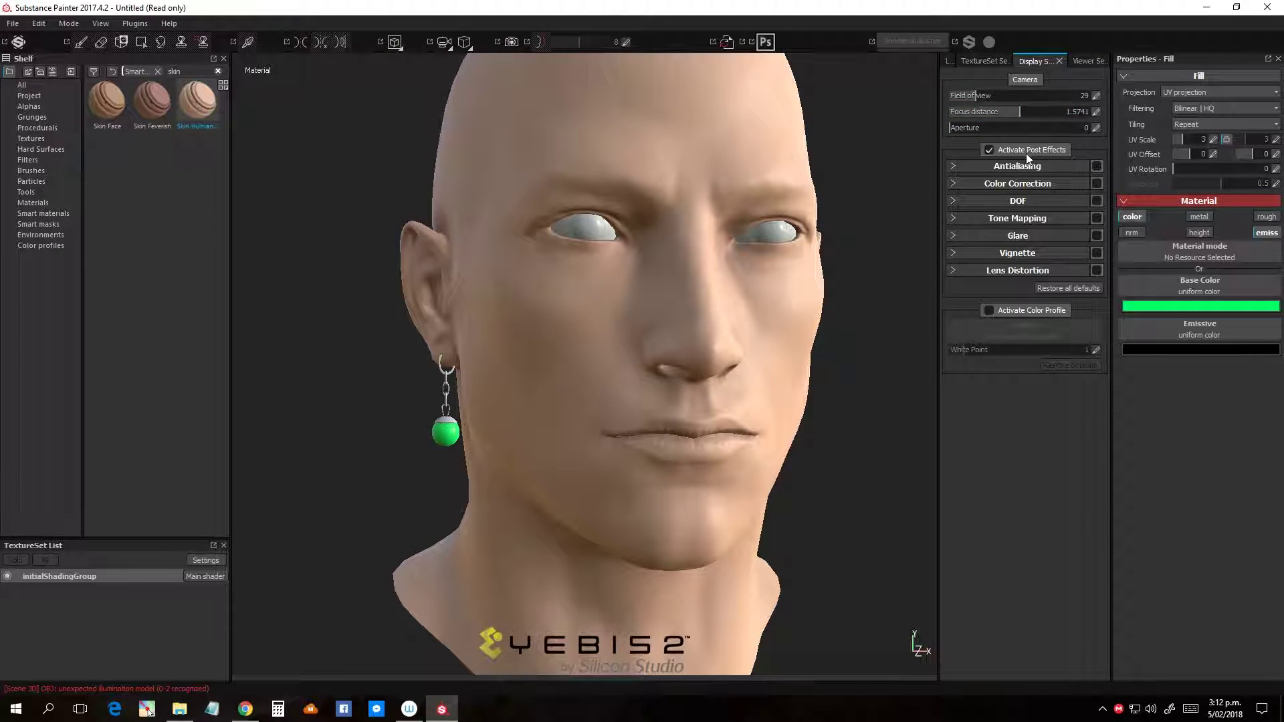
Step: Enable Color Correction with brightness 0.95 and Glare with luminance 3.57
{"action": "left_click", "coordinate": [1097, 184]}
{"action": "left_click", "coordinate": [961, 185]}
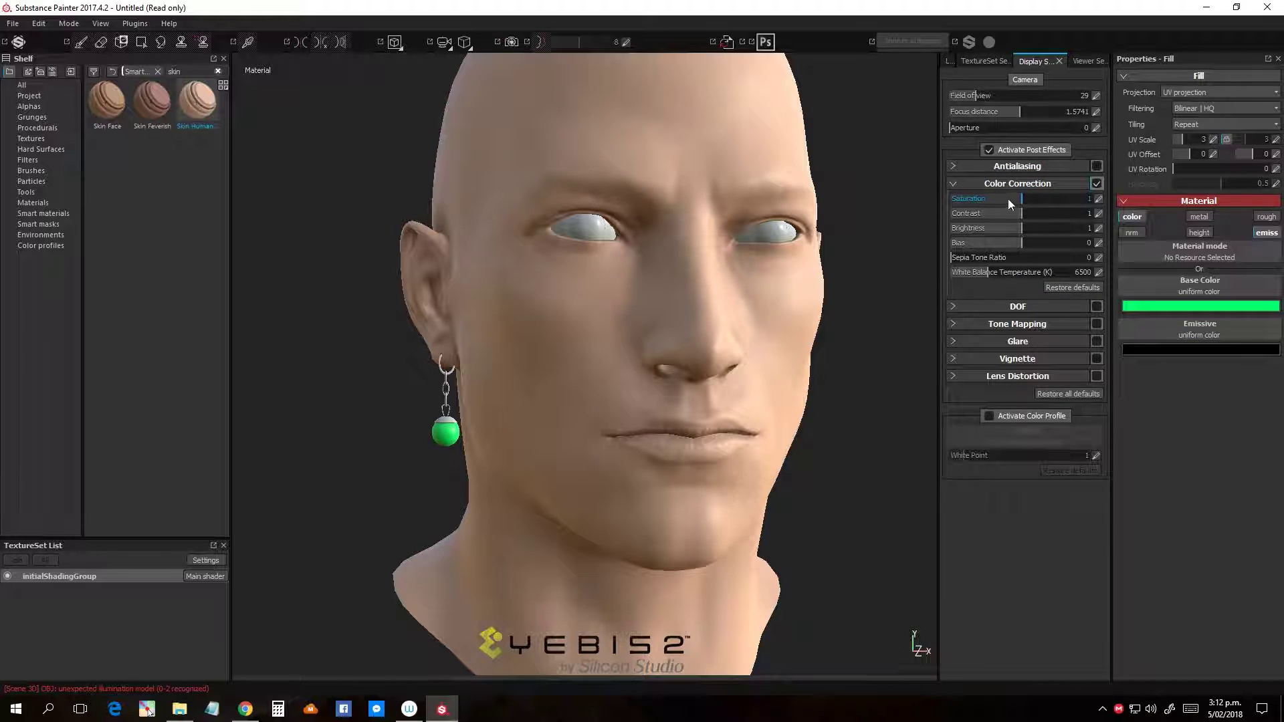
{"action": "left_click_drag", "start_coordinate": [1021, 228], "coordinate": [1017, 229]}
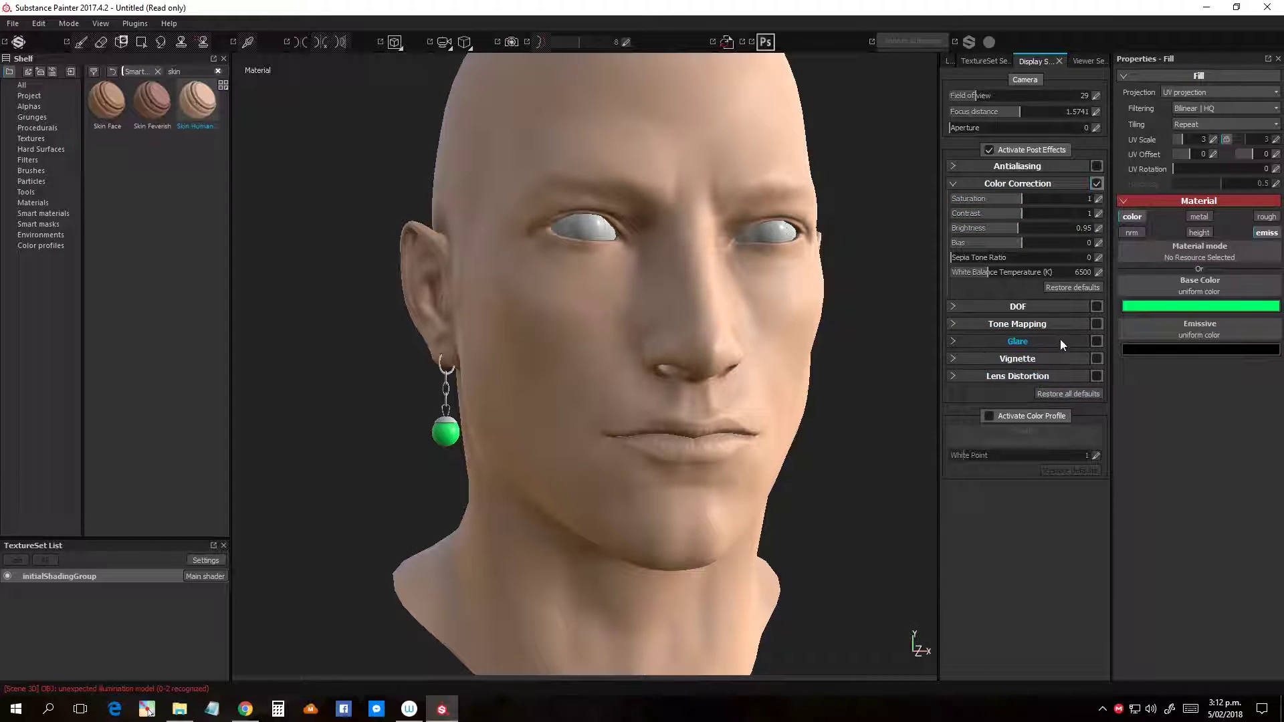
{"action": "left_click", "coordinate": [1096, 342]}
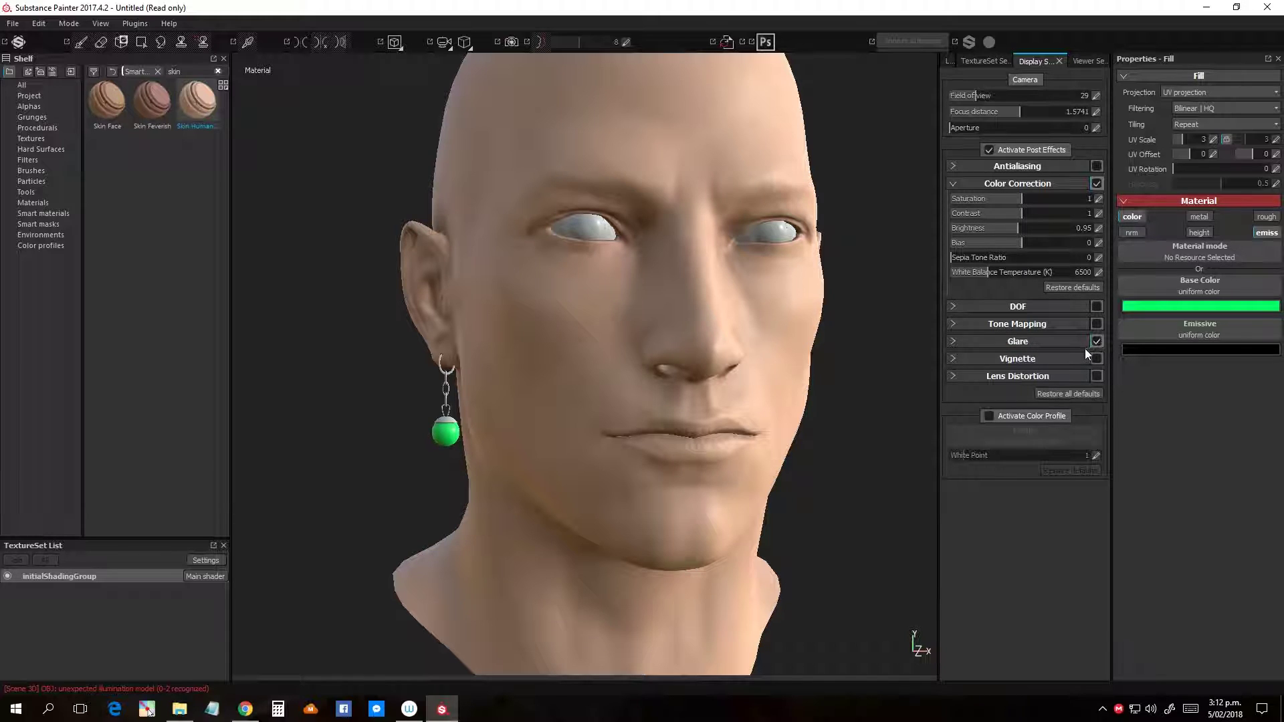
{"action": "left_click", "coordinate": [1020, 342]}
{"action": "mouse_move", "coordinate": [995, 357]}
{"action": "left_mouse_down"}
{"action": "mouse_move", "coordinate": [1052, 358]}
{"action": "mouse_move", "coordinate": [1023, 363]}
{"action": "left_mouse_up"}
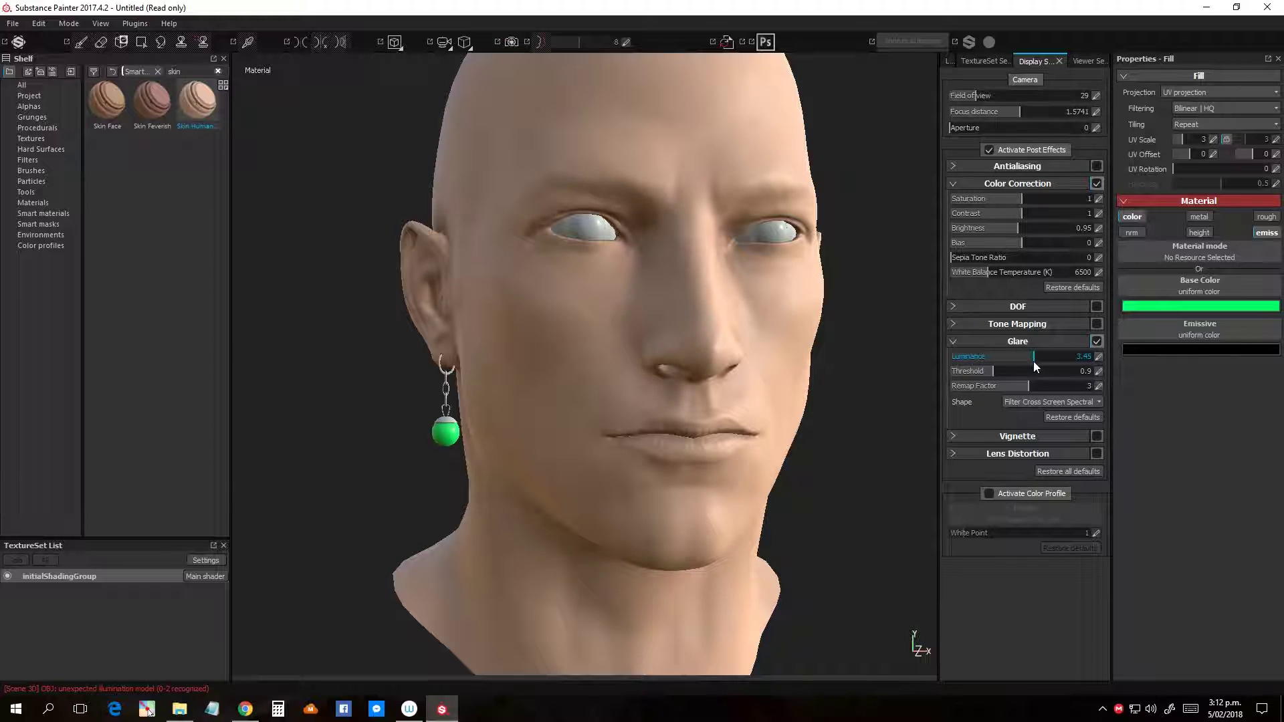
{"action": "left_click_drag", "start_coordinate": [1036, 361], "coordinate": [1033, 361]}
{"action": "left_click_drag", "start_coordinate": [840, 444], "coordinate": [823, 468], "text": "alt"}
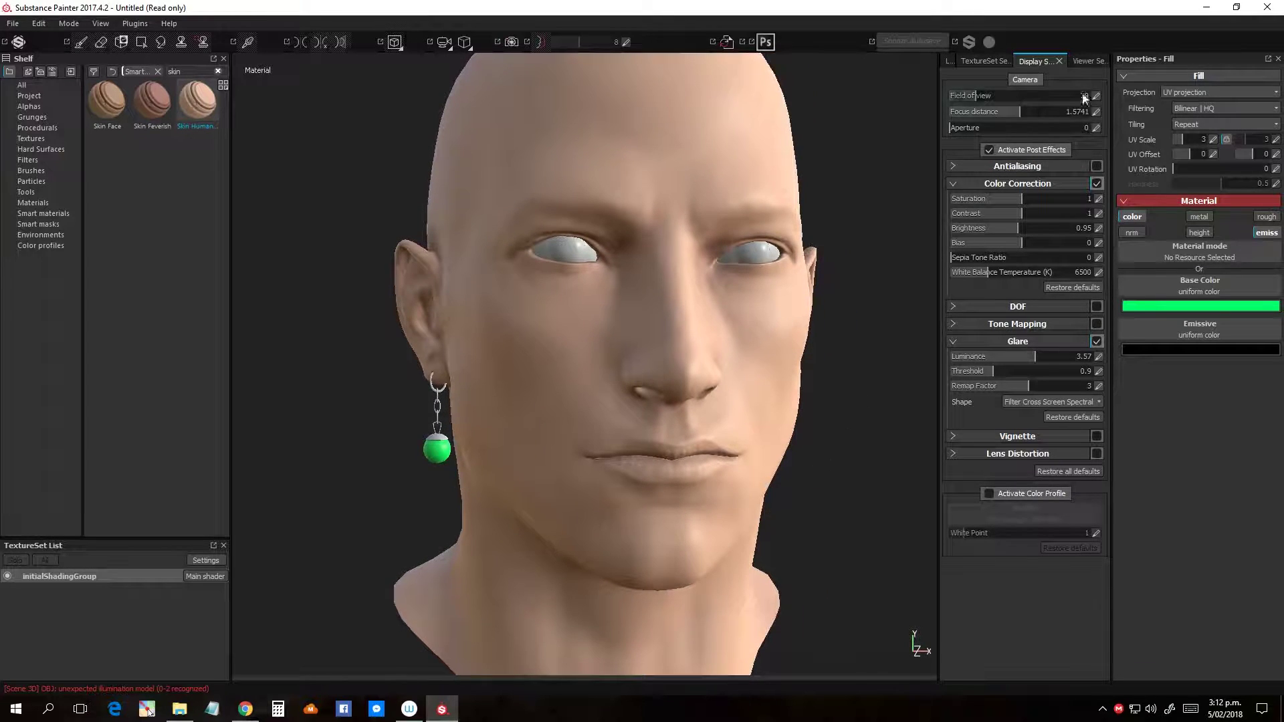
Step: Switch the viewer shader to pbr-metal-rough-with-alpha-blending
{"action": "left_click", "coordinate": [1080, 62]}
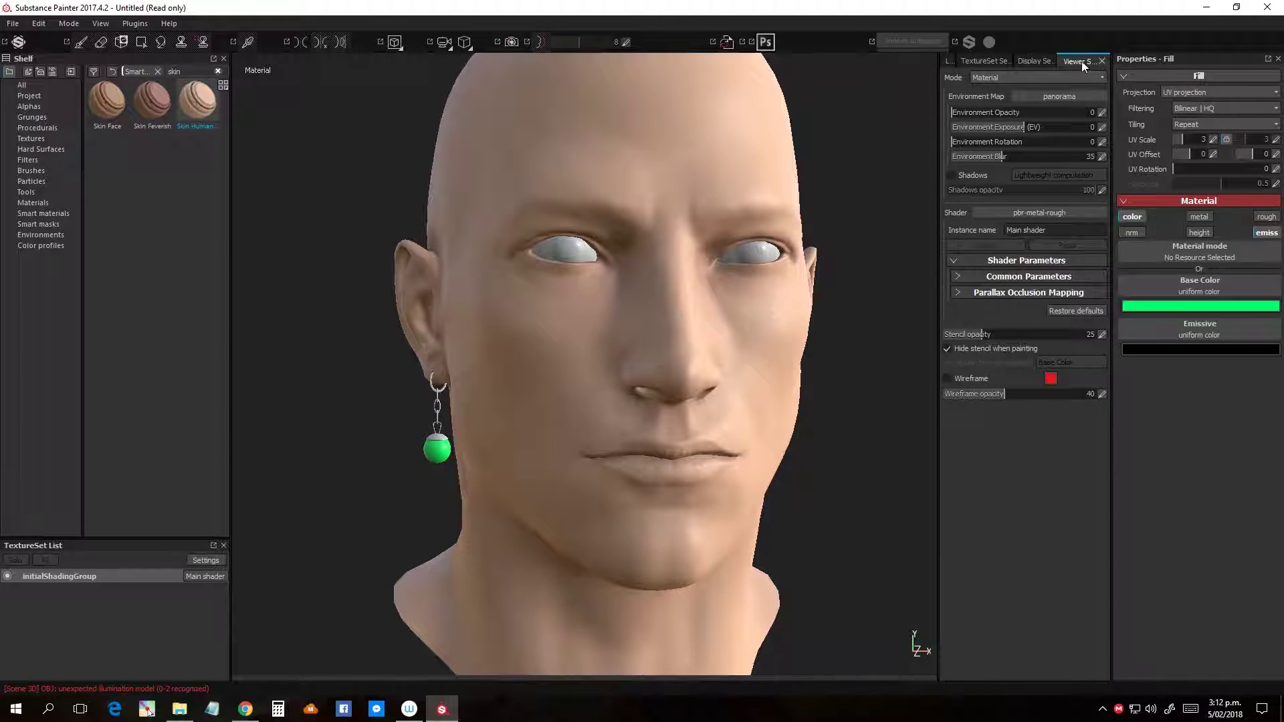
{"action": "left_click", "coordinate": [1039, 208]}
{"action": "left_click", "coordinate": [1208, 287]}
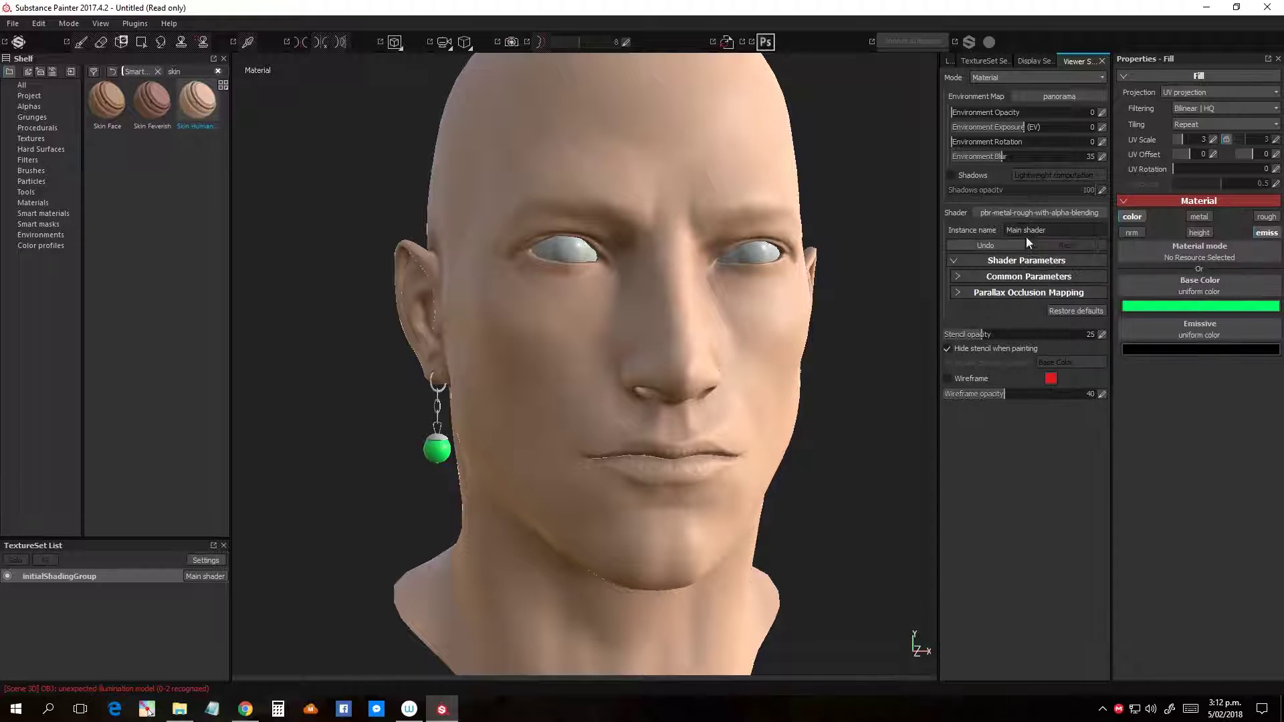
{"action": "left_click_drag", "start_coordinate": [851, 415], "coordinate": [869, 423], "text": "alt"}
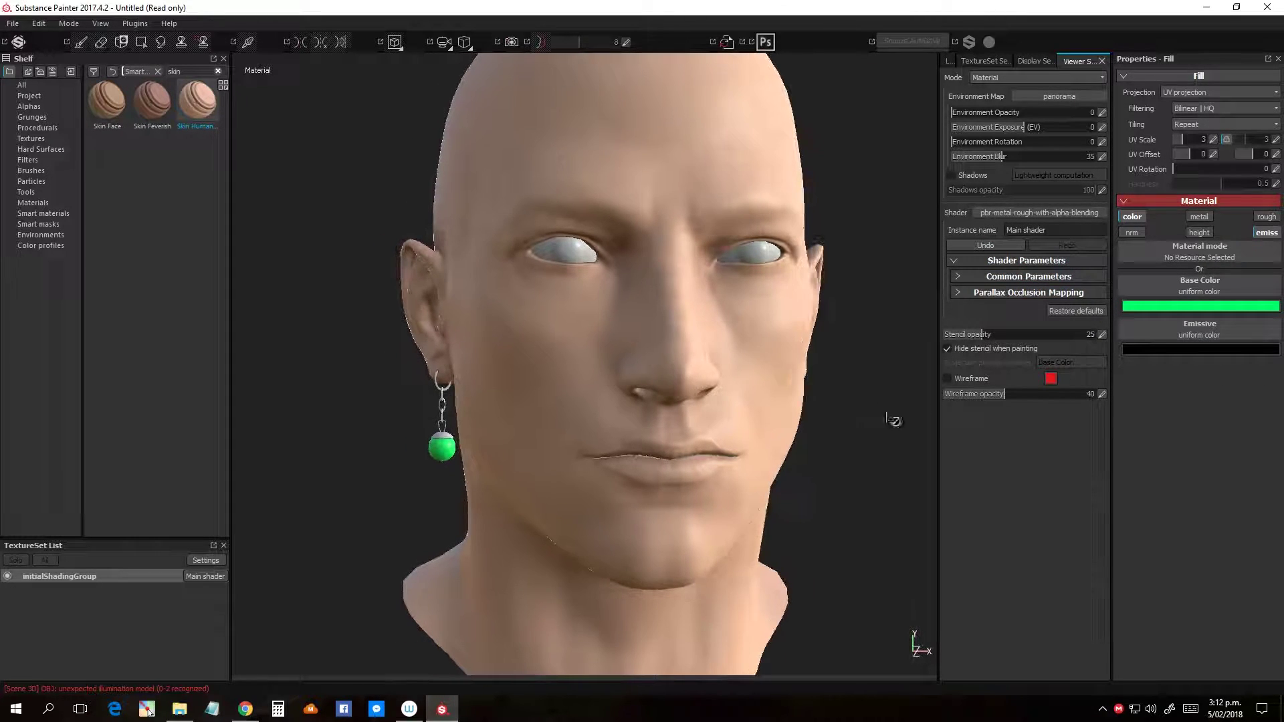
Step: Set the shader's Emissive Intensity under Common Parameters to 24.4
{"action": "left_click", "coordinate": [958, 278]}
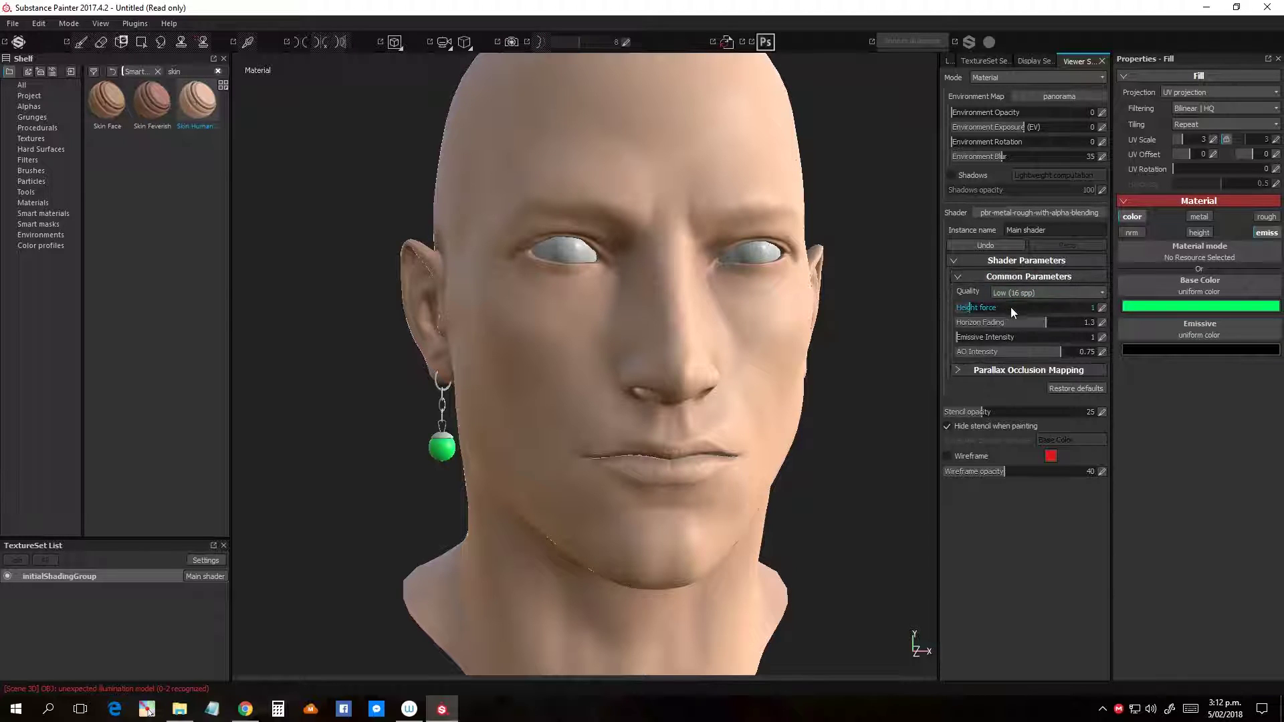
{"action": "left_click_drag", "start_coordinate": [960, 338], "coordinate": [994, 339]}
{"action": "left_click_drag", "start_coordinate": [993, 338], "coordinate": [992, 338]}
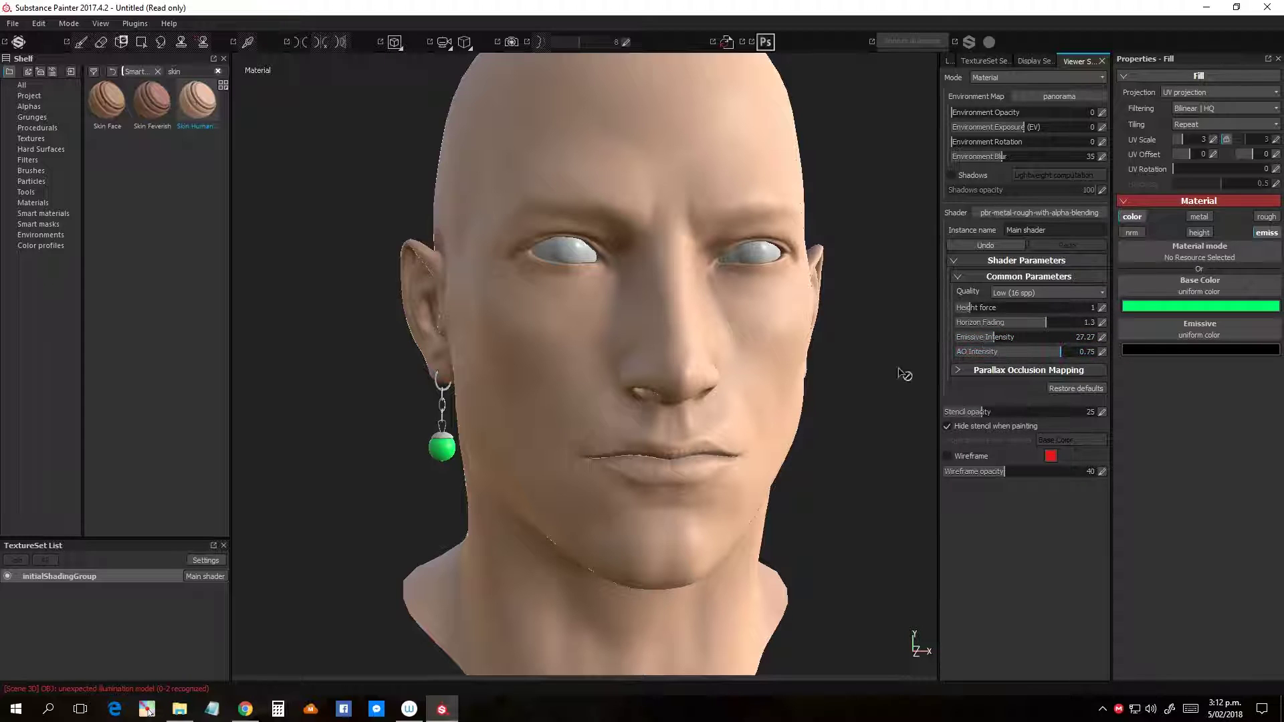
{"action": "left_click_drag", "start_coordinate": [808, 490], "coordinate": [862, 435], "text": "alt"}
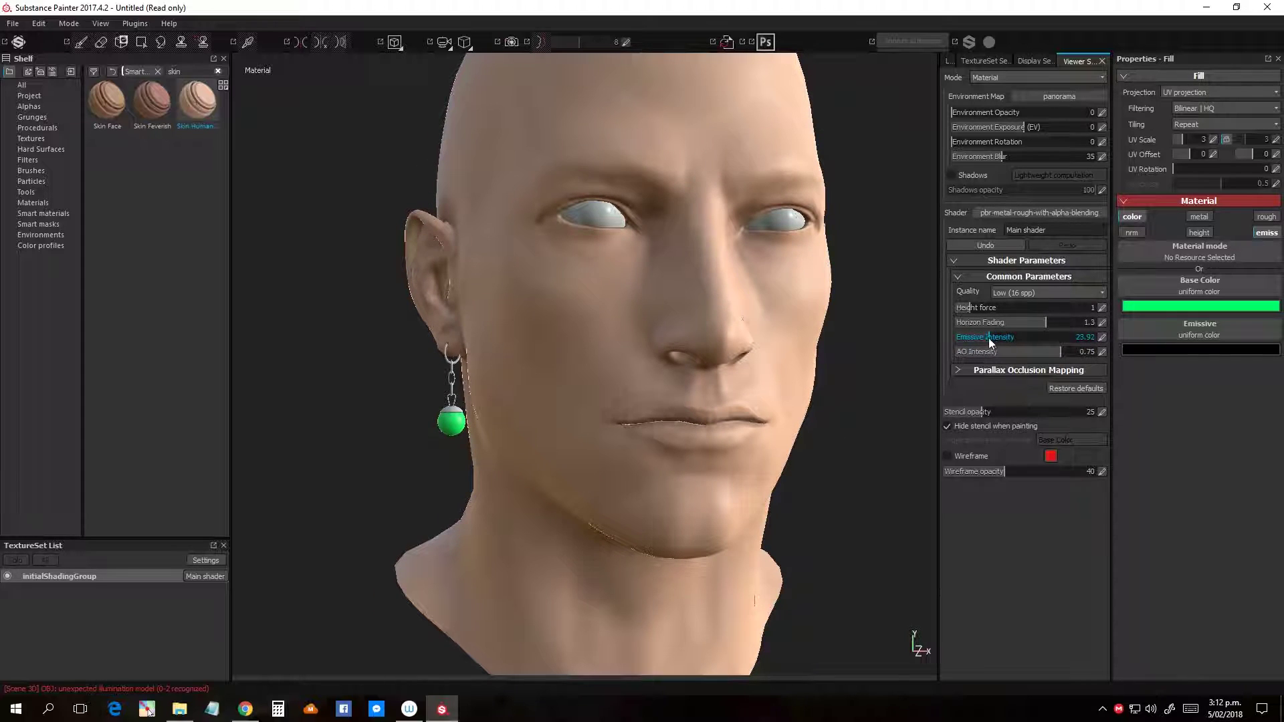
{"action": "left_click_drag", "start_coordinate": [988, 338], "coordinate": [989, 338]}
Step: Tune the fill layer's emissive colour to a bright green in the colour picker
{"action": "left_click", "coordinate": [1177, 349]}
{"action": "mouse_move", "coordinate": [1151, 275]}
{"action": "left_mouse_down"}
{"action": "mouse_move", "coordinate": [1128, 436]}
{"action": "mouse_move", "coordinate": [1154, 446]}
{"action": "left_mouse_up"}
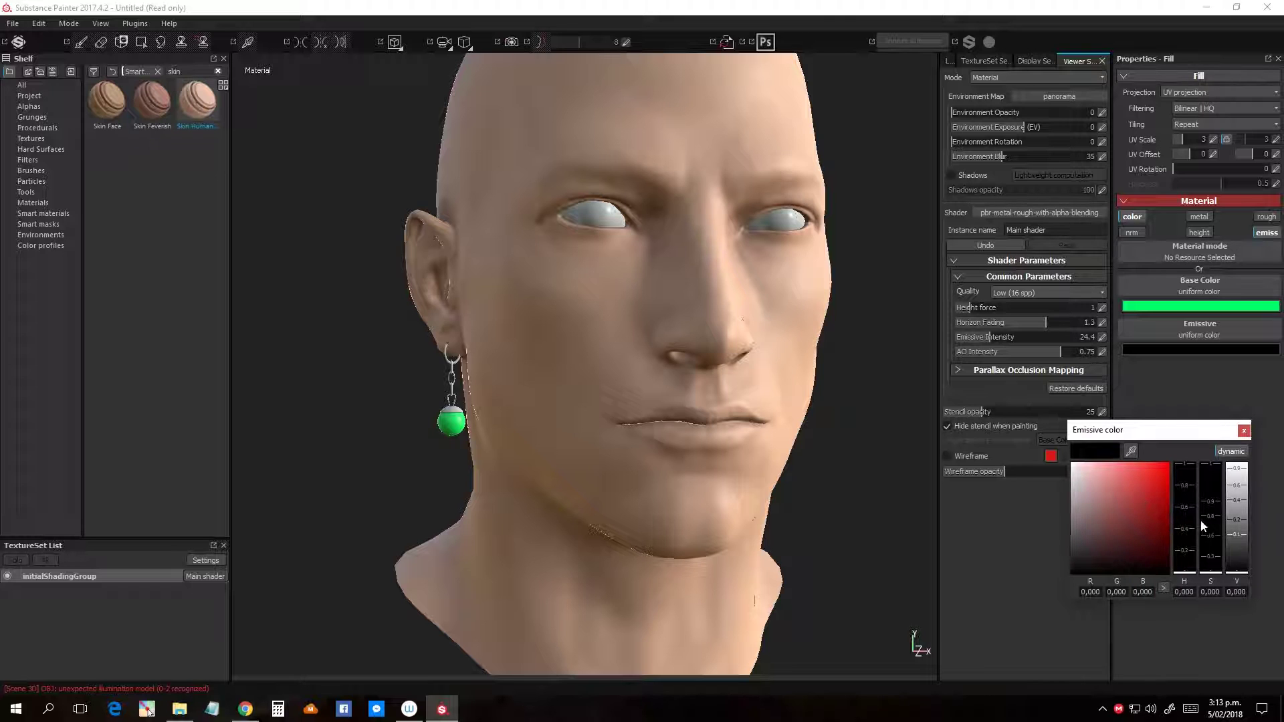
{"action": "mouse_move", "coordinate": [1113, 525]}
{"action": "left_mouse_down"}
{"action": "mouse_move", "coordinate": [1077, 476]}
{"action": "mouse_move", "coordinate": [1132, 531]}
{"action": "mouse_move", "coordinate": [1214, 570]}
{"action": "mouse_move", "coordinate": [1248, 481]}
{"action": "left_mouse_up"}
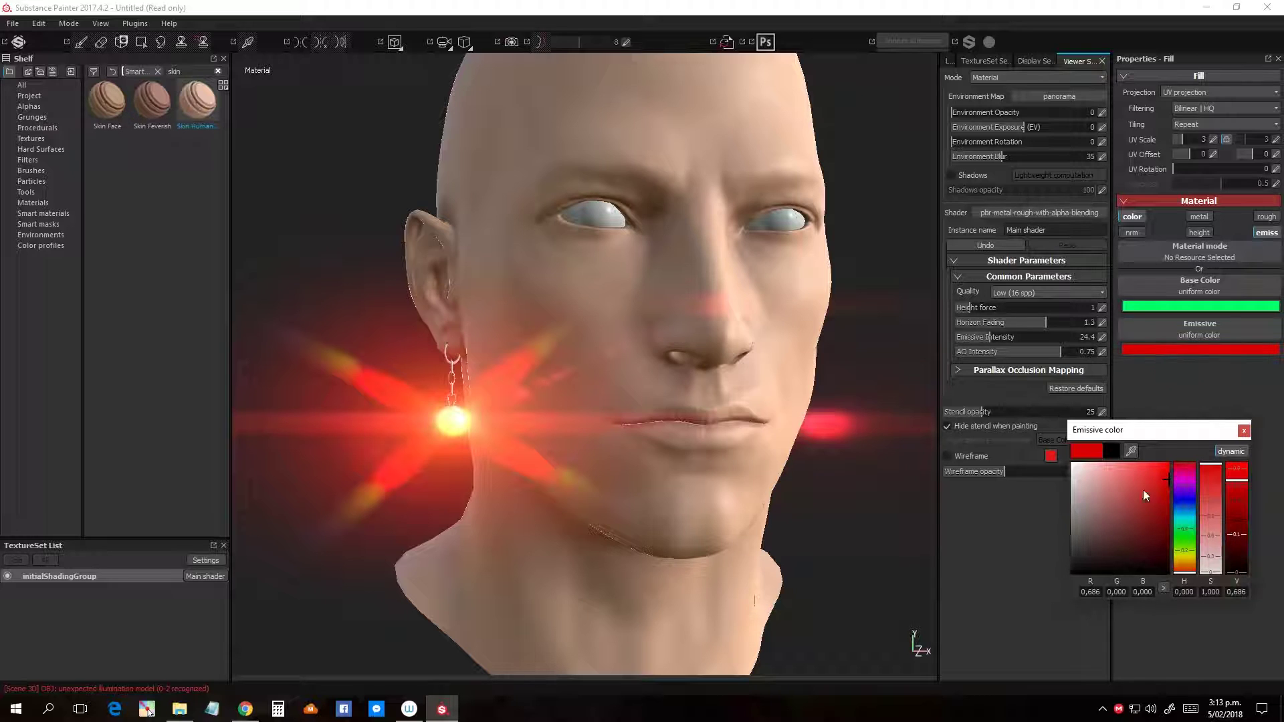
{"action": "left_click_drag", "start_coordinate": [1186, 577], "coordinate": [1195, 542]}
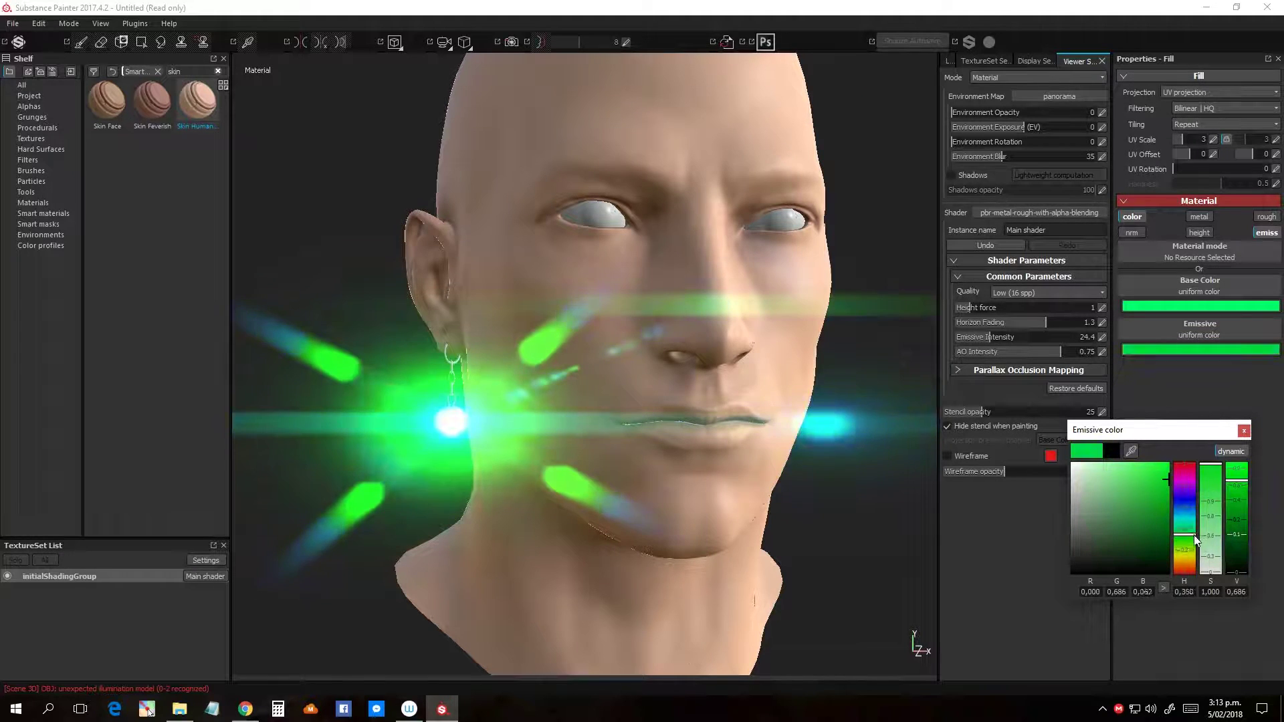
{"action": "left_click_drag", "start_coordinate": [1238, 491], "coordinate": [1240, 465]}
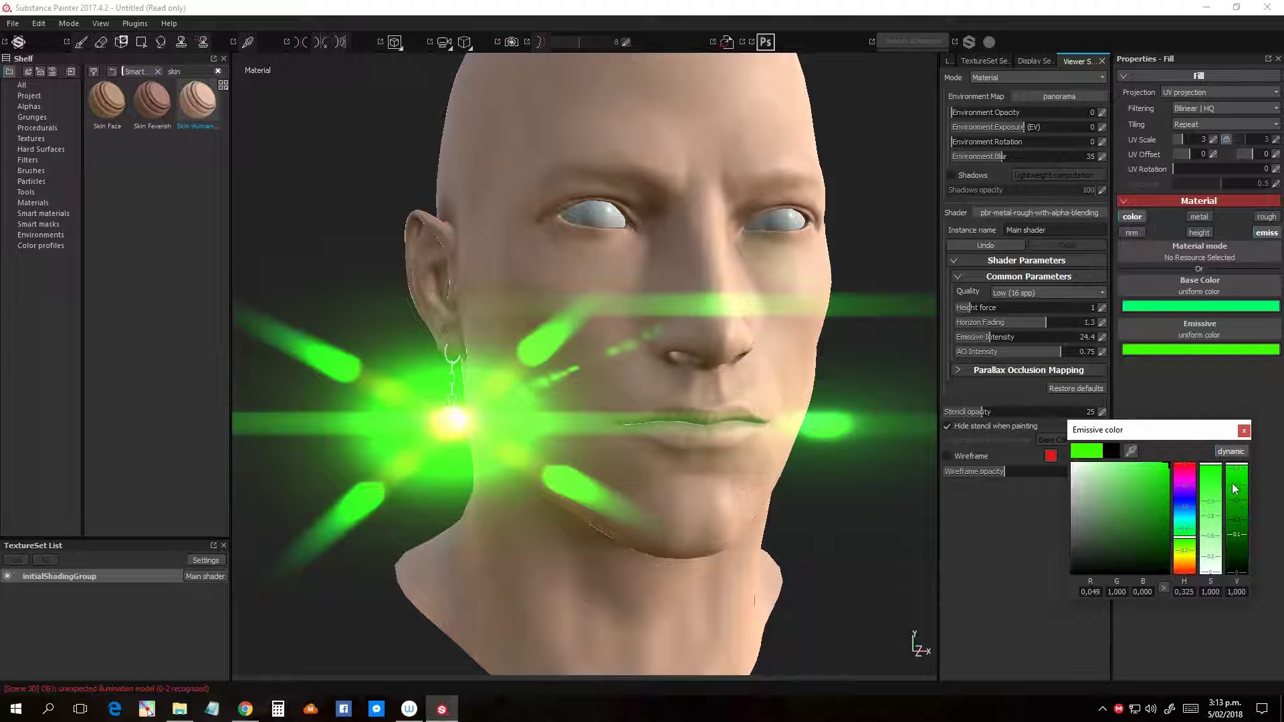
{"action": "left_click_drag", "start_coordinate": [1233, 488], "coordinate": [1242, 534]}
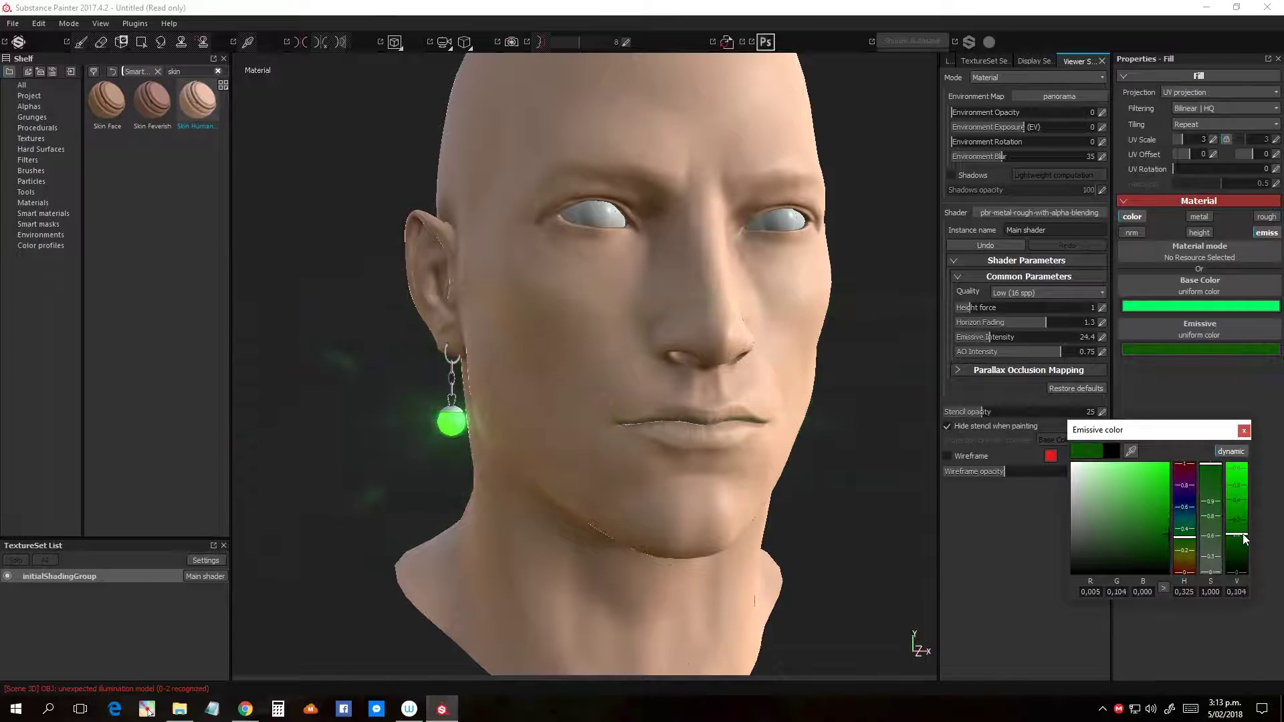
{"action": "left_click", "coordinate": [1243, 533]}
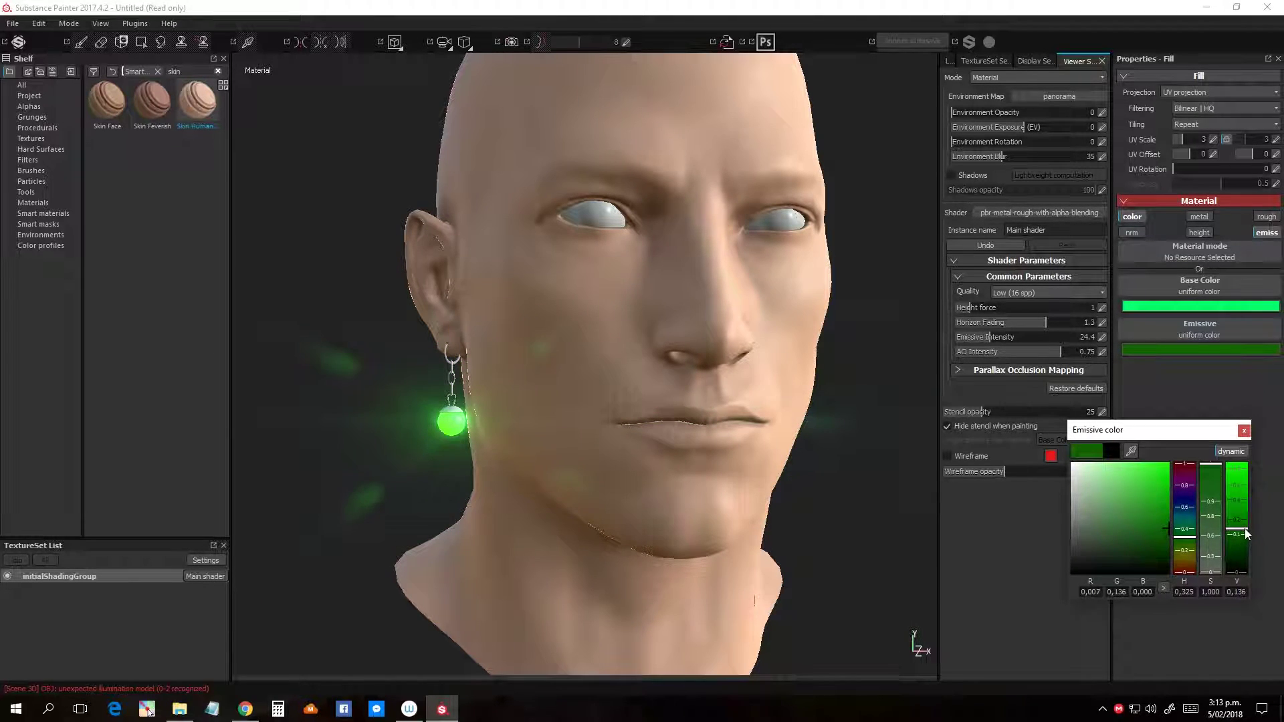
{"action": "left_click_drag", "start_coordinate": [1244, 533], "coordinate": [1249, 531]}
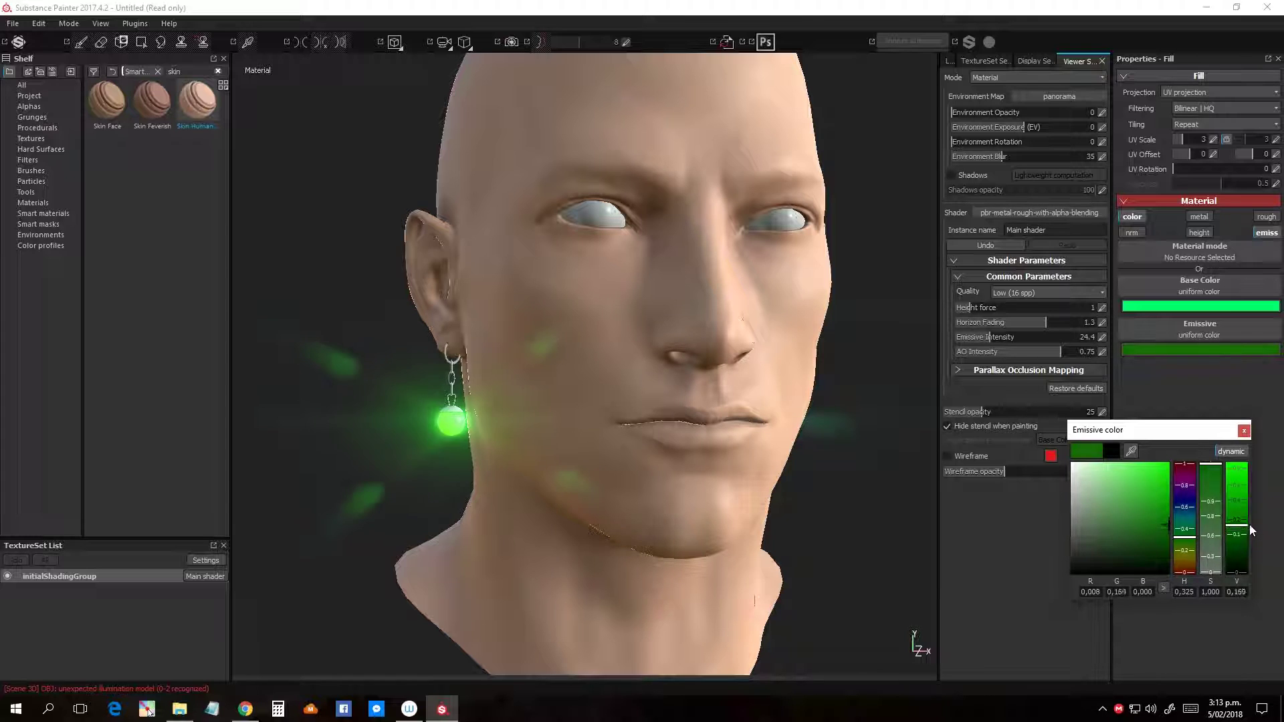
{"action": "left_click_drag", "start_coordinate": [1249, 529], "coordinate": [1242, 496]}
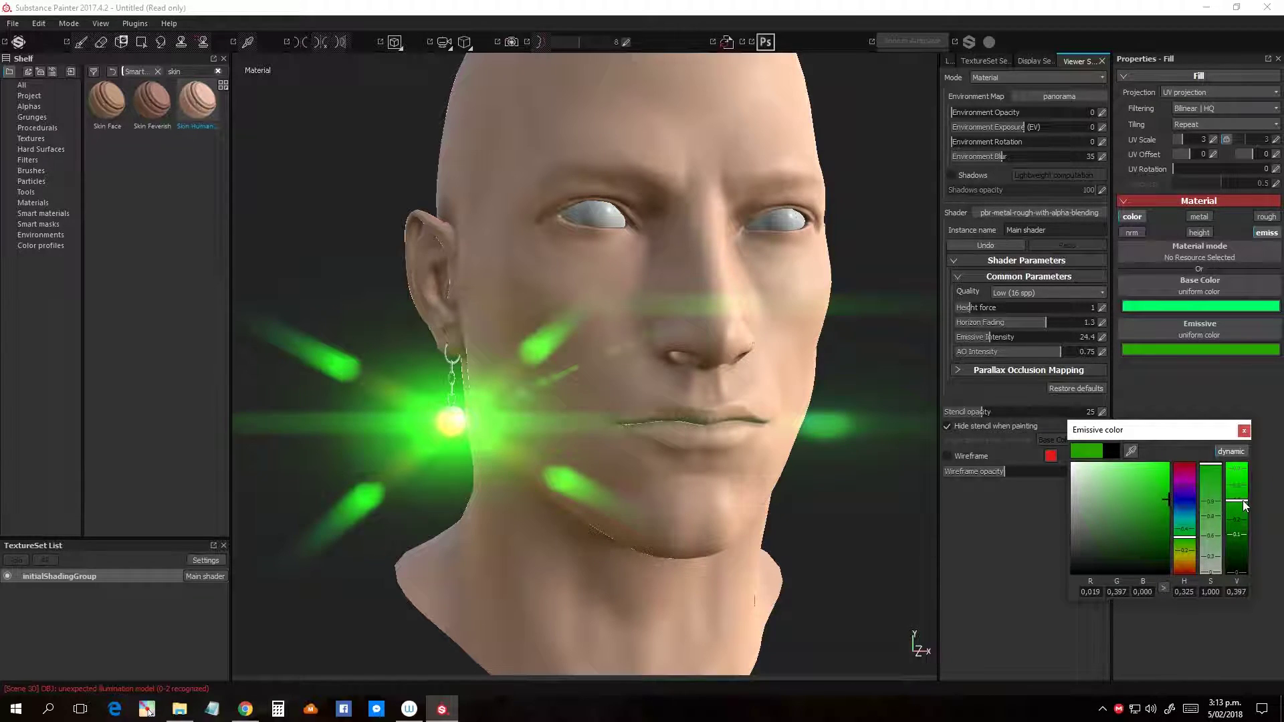
{"action": "left_click", "coordinate": [1243, 430]}
Step: Push the emissive green to full brightness and set Emissive Intensity to 2.87
{"action": "left_click_drag", "start_coordinate": [982, 336], "coordinate": [966, 341]}
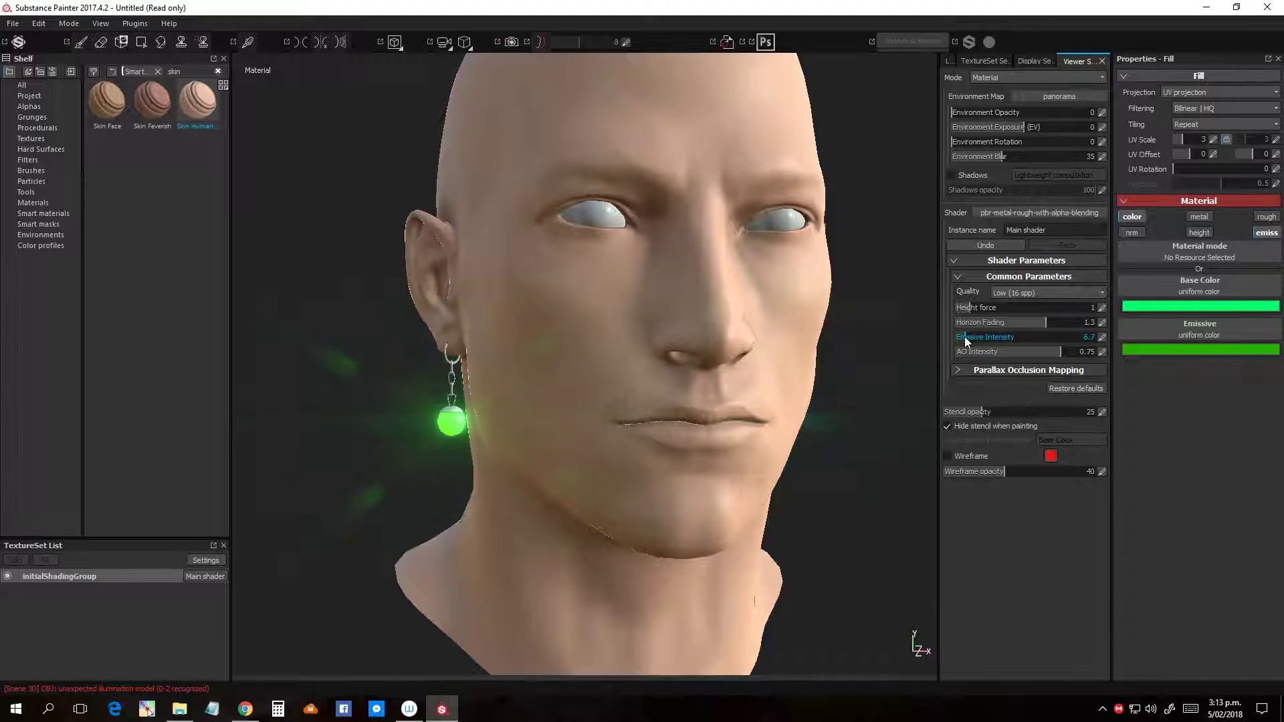
{"action": "left_click", "coordinate": [1184, 349]}
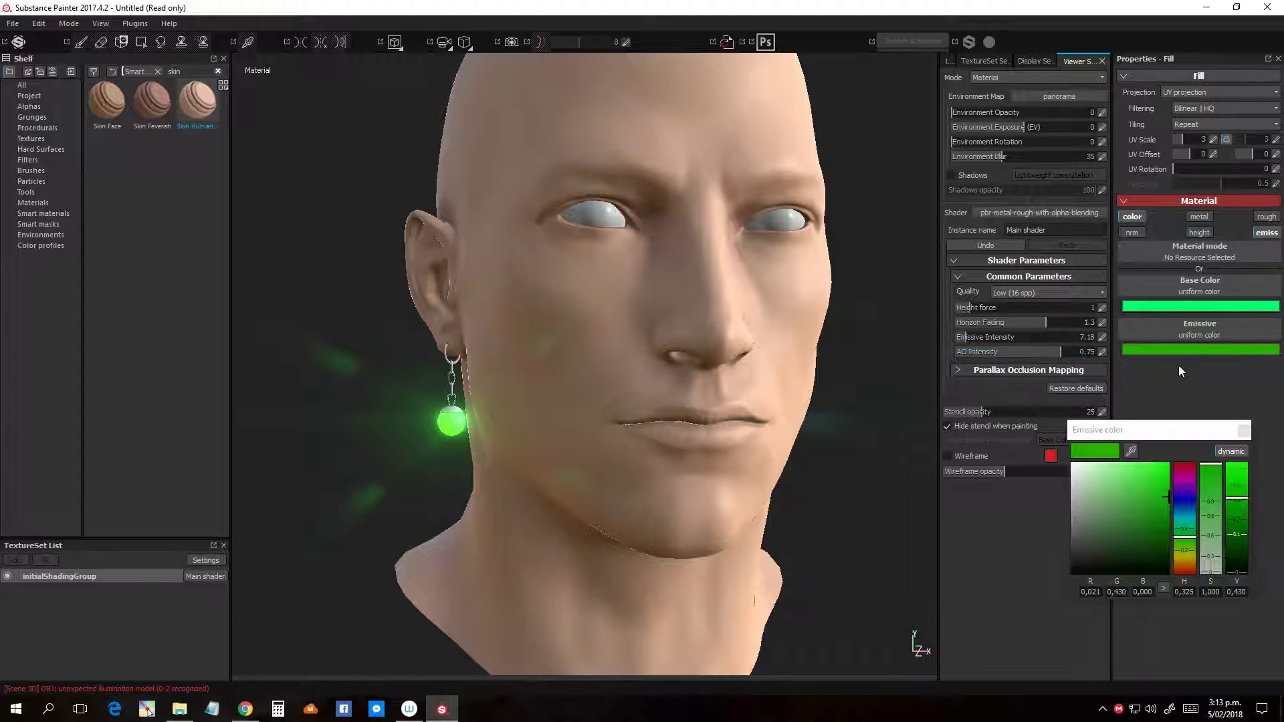
{"action": "left_click_drag", "start_coordinate": [1236, 512], "coordinate": [1236, 464]}
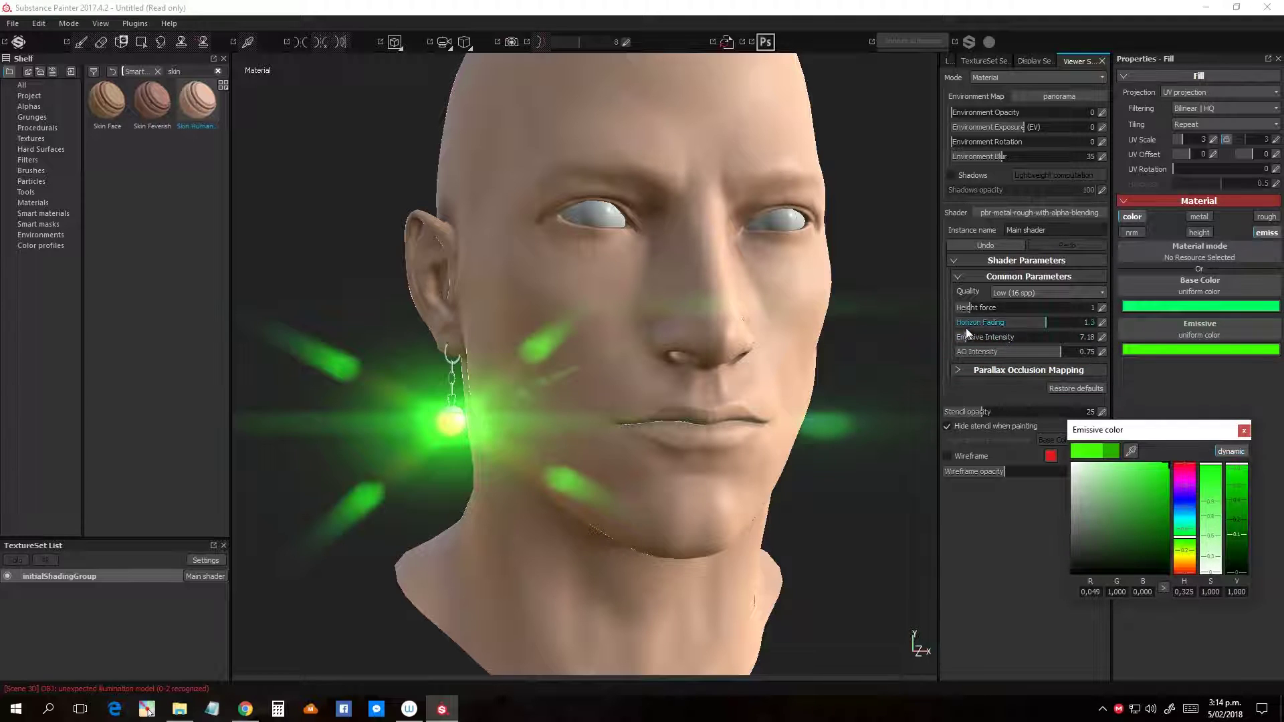
{"action": "left_click_drag", "start_coordinate": [968, 338], "coordinate": [960, 340]}
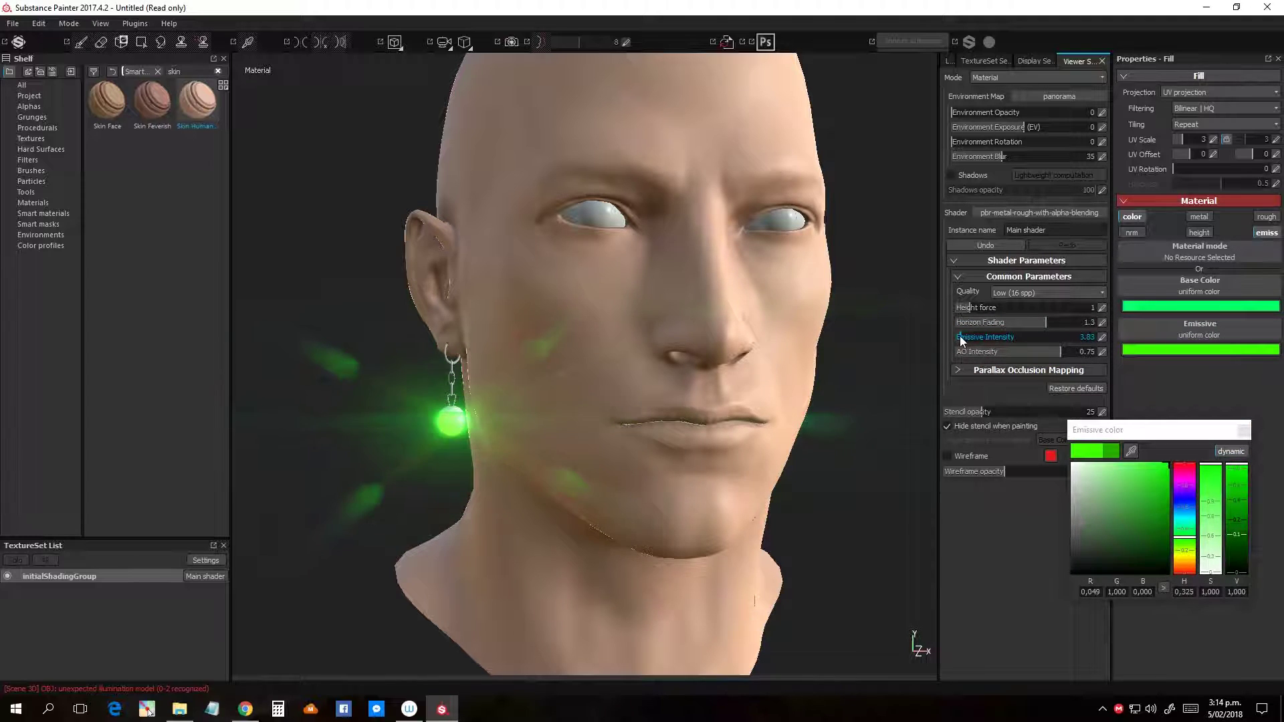
{"action": "left_click", "coordinate": [1243, 430]}
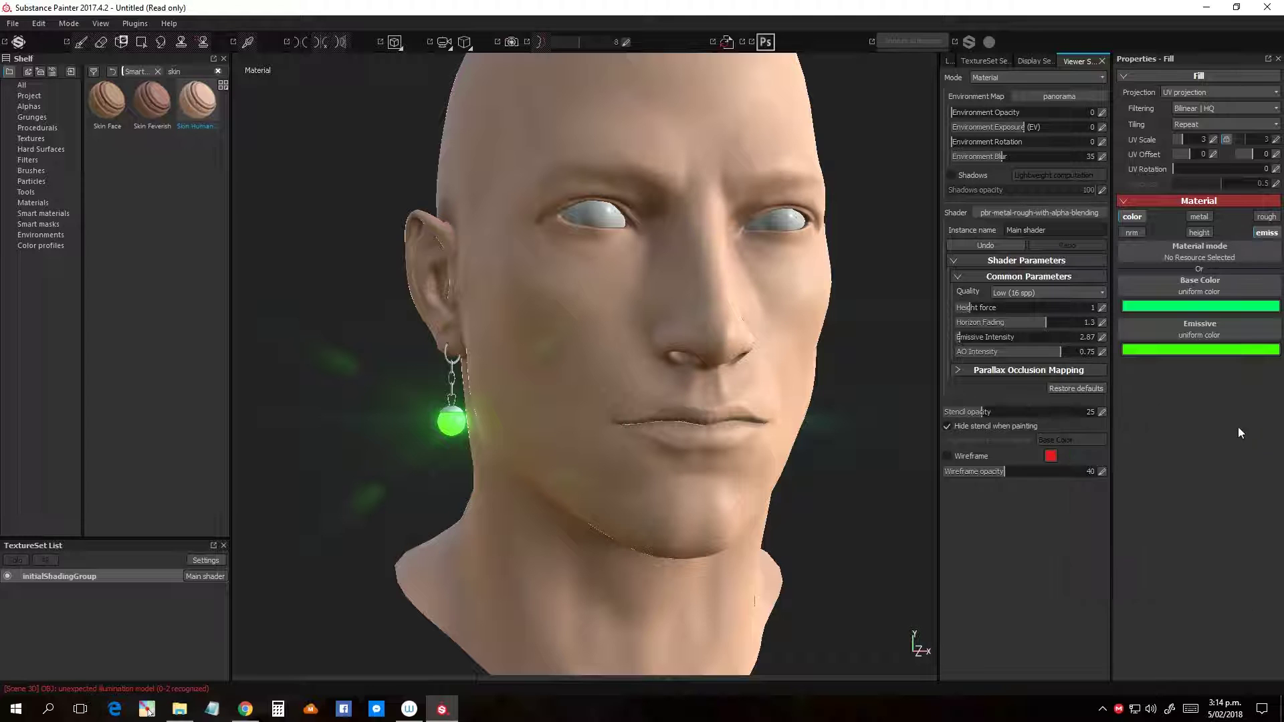
Step: Show the Layers stack and orbit in to inspect the glowing green earring
{"action": "left_click_drag", "start_coordinate": [874, 502], "coordinate": [780, 521], "text": "alt"}
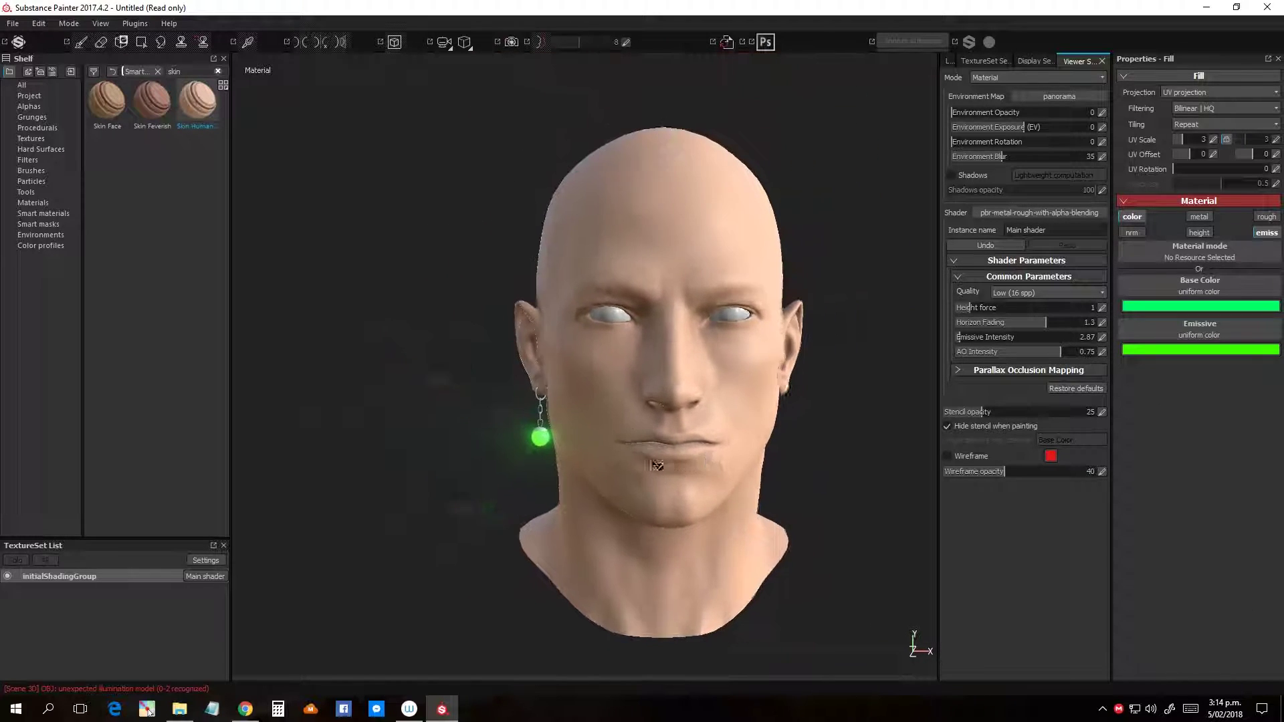
{"action": "mouse_move", "coordinate": [780, 521]}
{"action": "right_mouse_down", "text": "alt"}
{"action": "mouse_move", "coordinate": [795, 453]}
{"action": "mouse_move", "coordinate": [848, 435]}
{"action": "mouse_move", "coordinate": [802, 533]}
{"action": "mouse_move", "coordinate": [854, 421]}
{"action": "mouse_move", "coordinate": [877, 523]}
{"action": "mouse_move", "coordinate": [842, 489]}
{"action": "right_mouse_up", "text": "alt"}
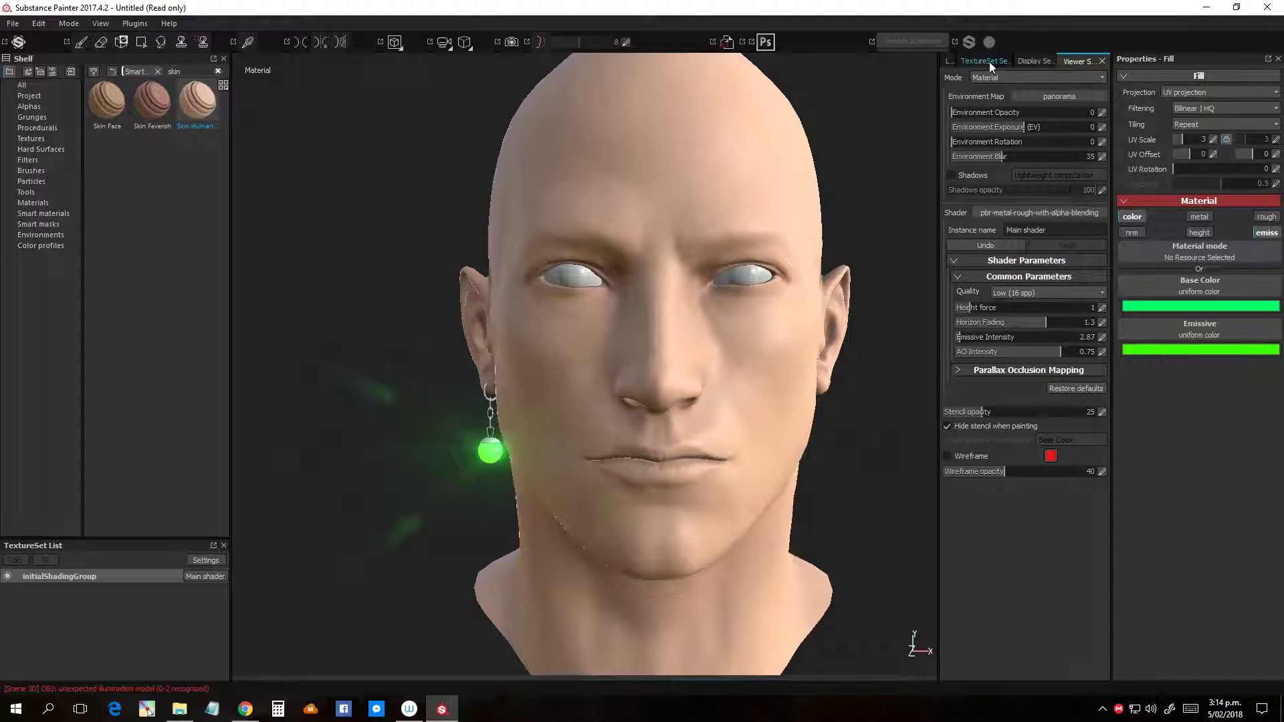
{"action": "left_click", "coordinate": [950, 62]}
{"action": "mouse_move", "coordinate": [882, 309]}
{"action": "left_mouse_down", "text": "alt"}
{"action": "mouse_move", "coordinate": [848, 493]}
{"action": "mouse_move", "coordinate": [773, 473]}
{"action": "mouse_move", "coordinate": [772, 361]}
{"action": "mouse_move", "coordinate": [811, 381]}
{"action": "mouse_move", "coordinate": [768, 387]}
{"action": "left_mouse_up", "text": "alt"}
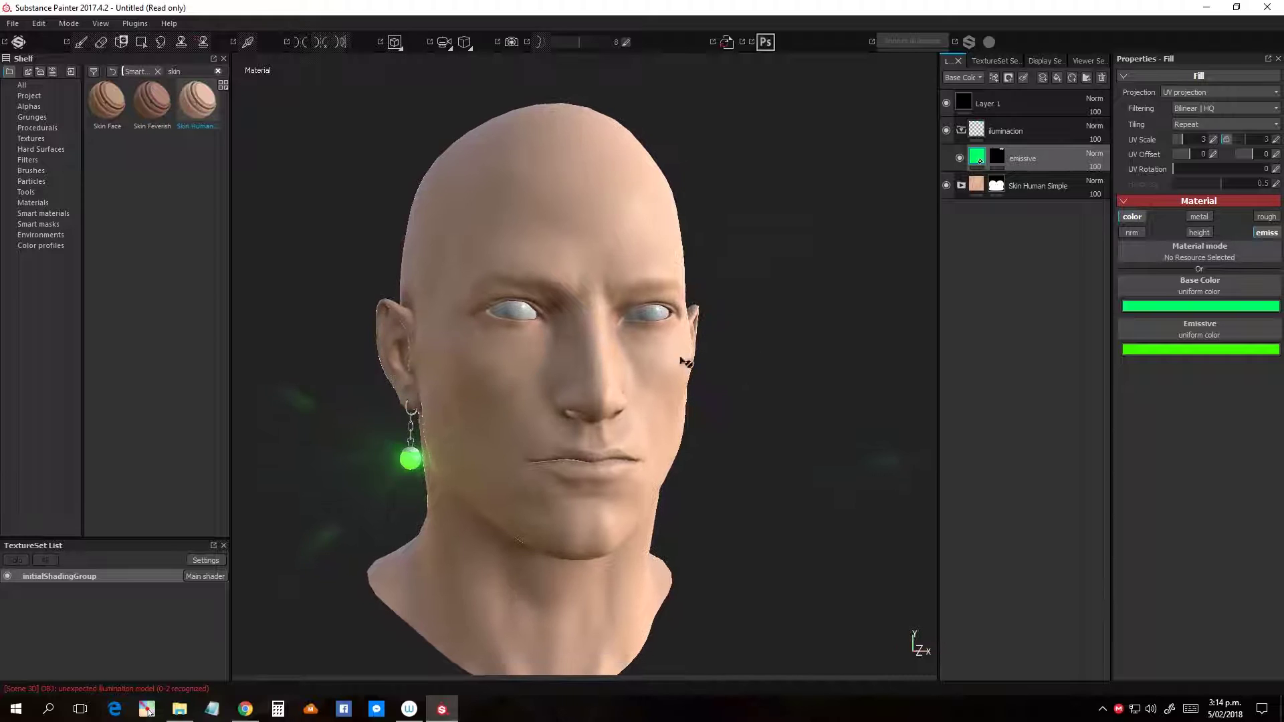
{"action": "right_click_drag", "start_coordinate": [768, 387], "coordinate": [748, 419], "text": "alt"}
{"action": "mouse_move", "coordinate": [749, 420]}
{"action": "left_mouse_down", "text": "alt"}
{"action": "mouse_move", "coordinate": [808, 453]}
{"action": "mouse_move", "coordinate": [754, 435]}
{"action": "left_mouse_up", "text": "alt"}
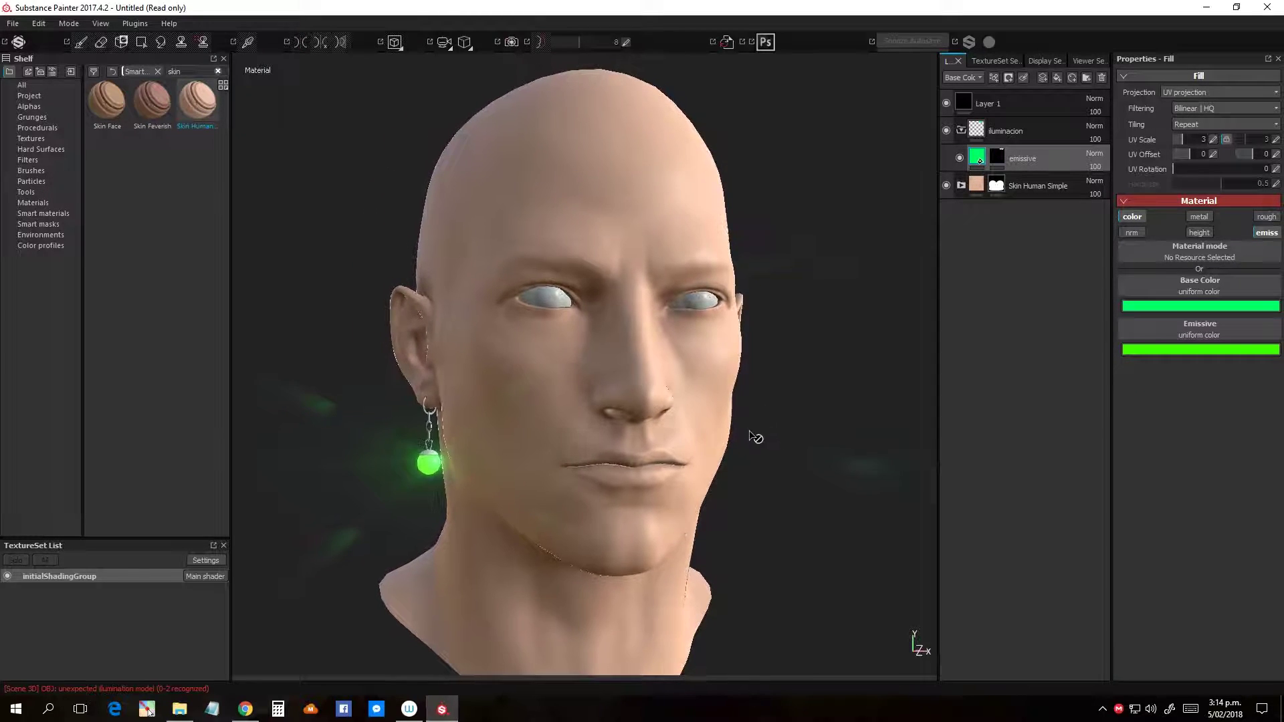
{"action": "mouse_move", "coordinate": [754, 435]}
{"action": "right_mouse_down", "text": "alt"}
{"action": "mouse_move", "coordinate": [691, 383]}
{"action": "mouse_move", "coordinate": [793, 444]}
{"action": "right_mouse_up", "text": "alt"}
{"action": "left_click_drag", "start_coordinate": [794, 444], "coordinate": [794, 430], "text": "alt"}
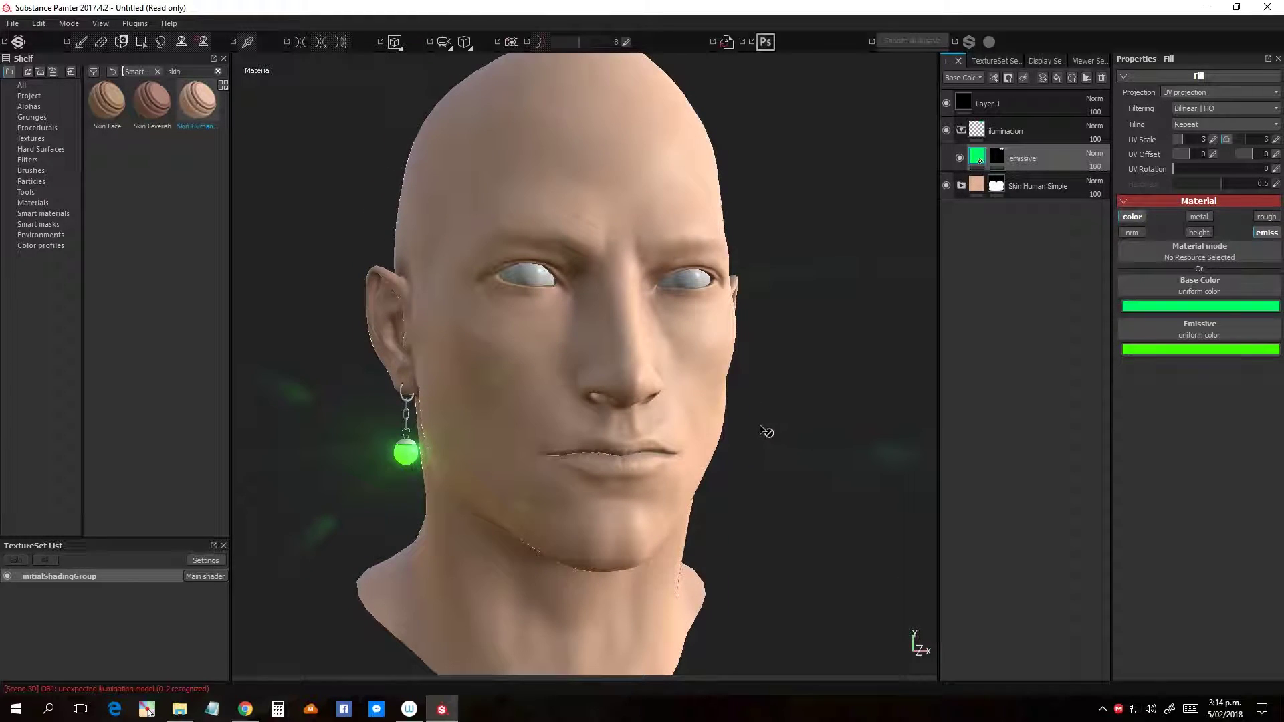
Step: Export initialShadingGroup's maps via Ctrl+Shift+E to the Desktop mapas folder as PNGs
{"action": "key", "text": "ctrl+shift+e"}
{"action": "left_click", "coordinate": [601, 149]}
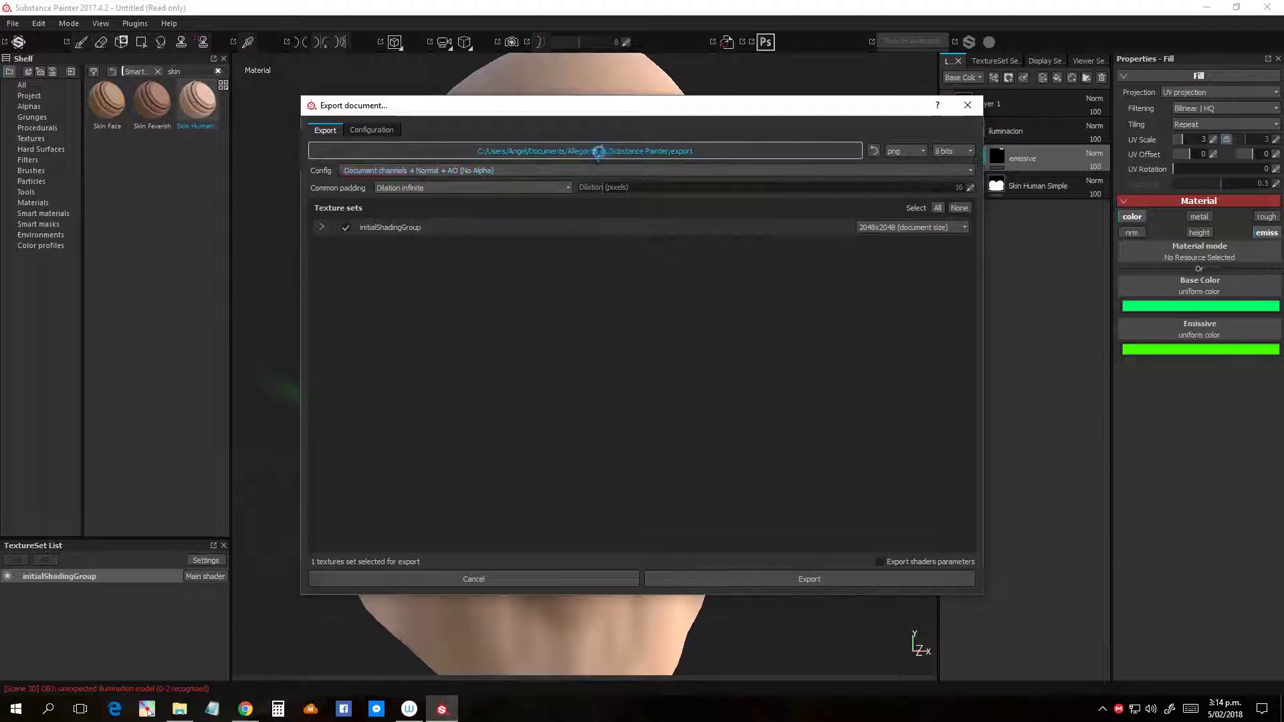
{"action": "left_click", "coordinate": [378, 242]}
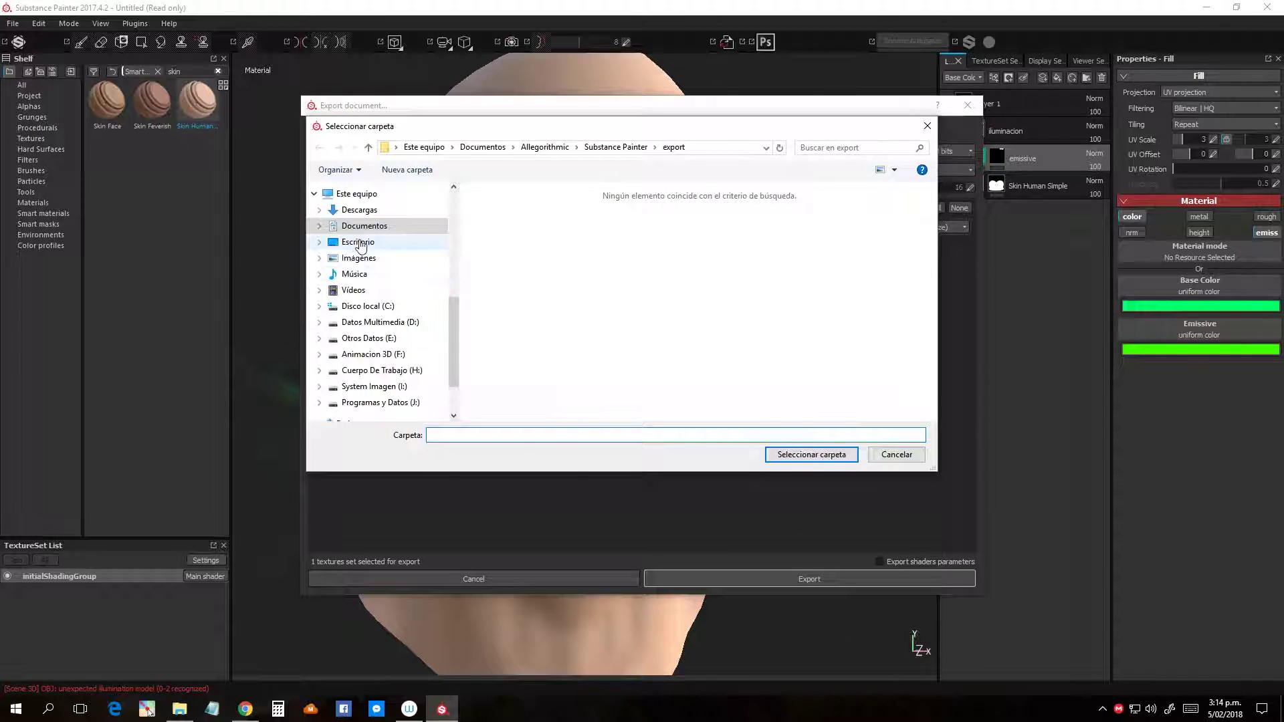
{"action": "double_click", "coordinate": [661, 258]}
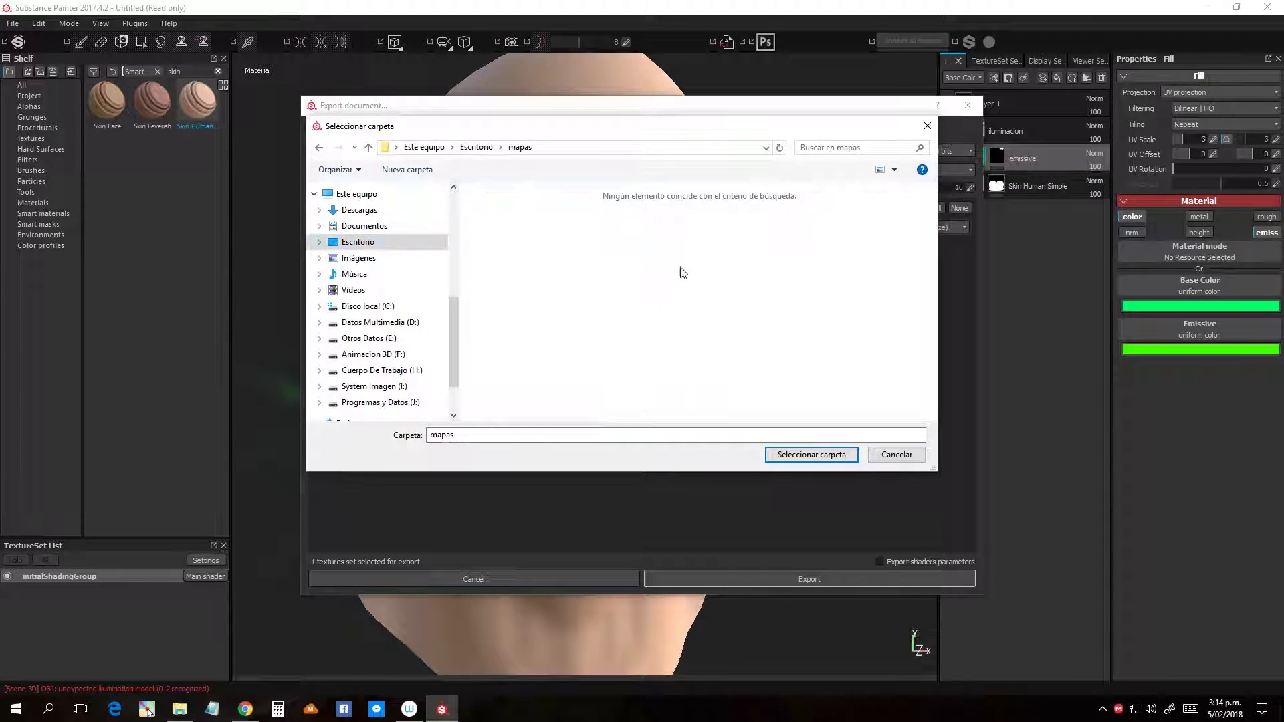
{"action": "left_click", "coordinate": [799, 456]}
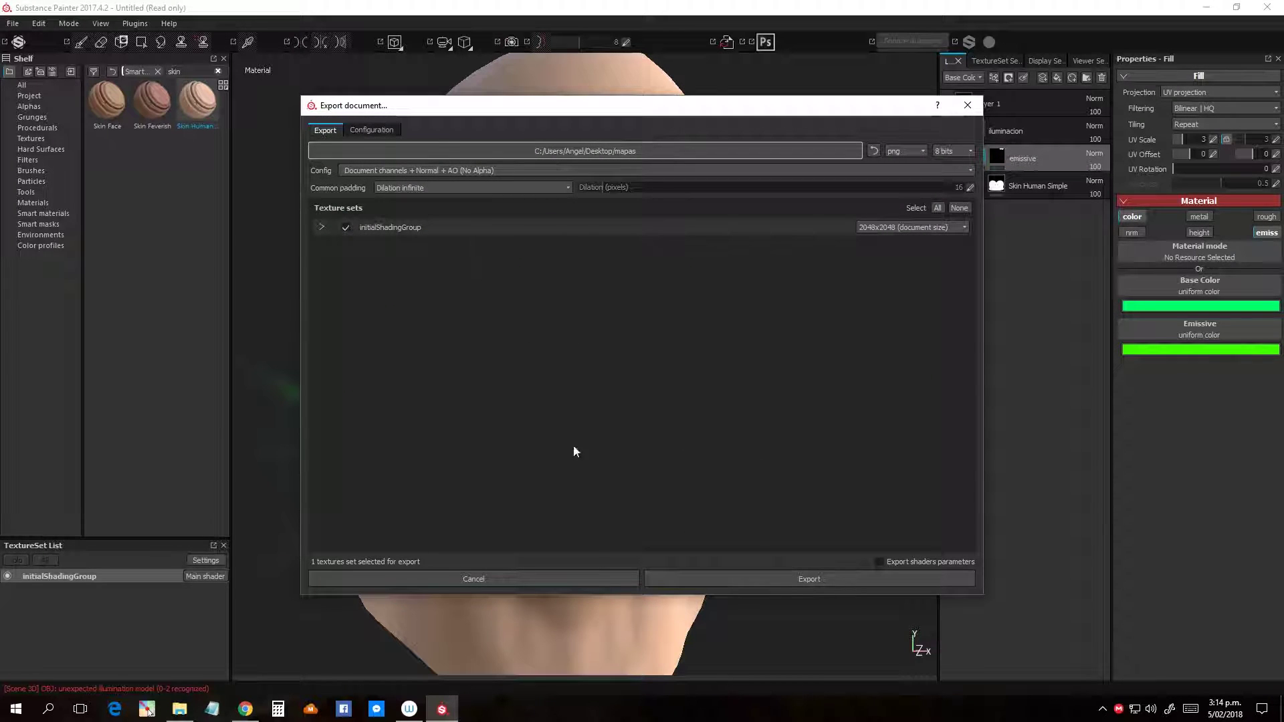
{"action": "left_click", "coordinate": [321, 227]}
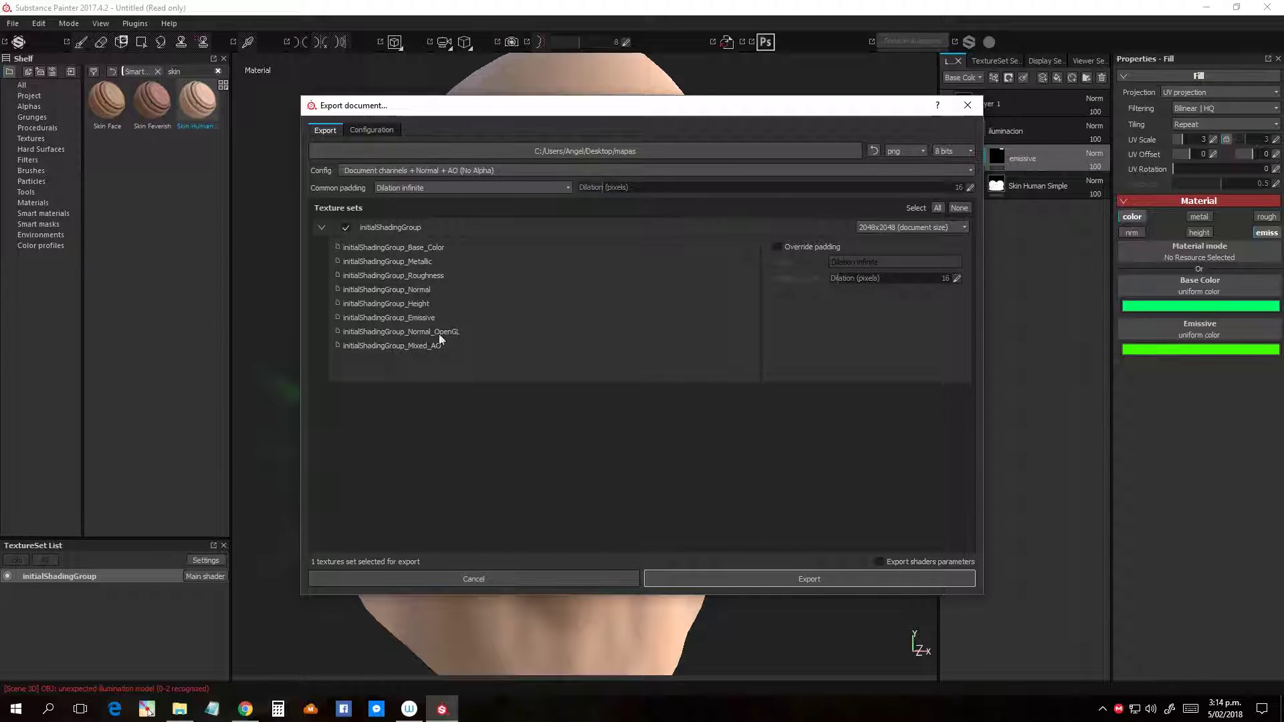
{"action": "left_click", "coordinate": [767, 580]}
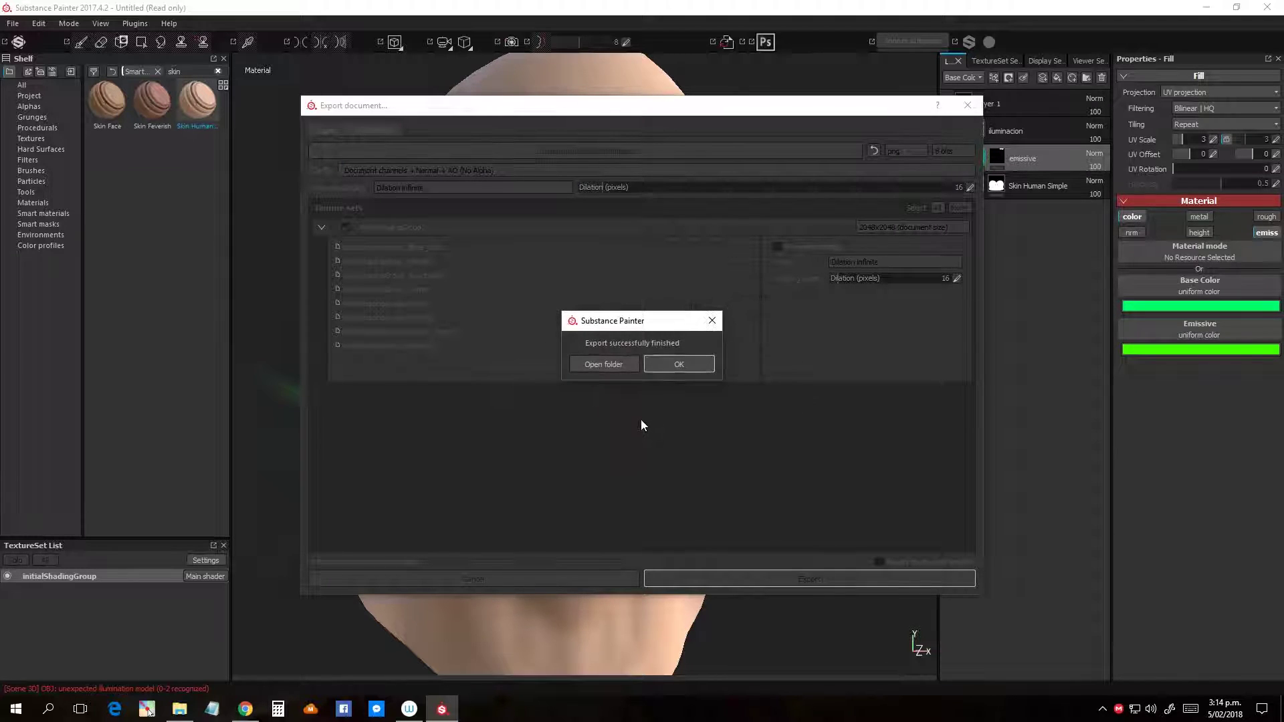
Step: Minimize Substance Painter and launch Marmoset Toolbag 3, closing its News popup
{"action": "left_click", "coordinate": [699, 368]}
{"action": "left_click", "coordinate": [1206, 9]}
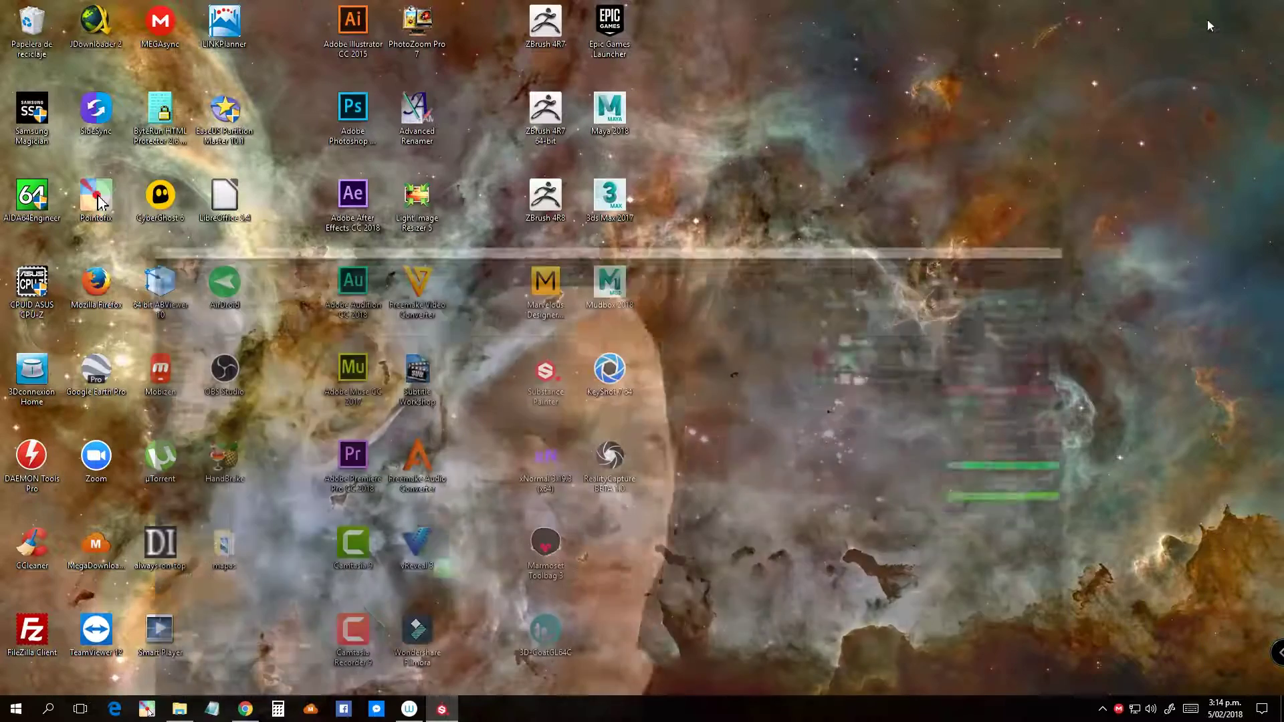
{"action": "double_click", "coordinate": [545, 544]}
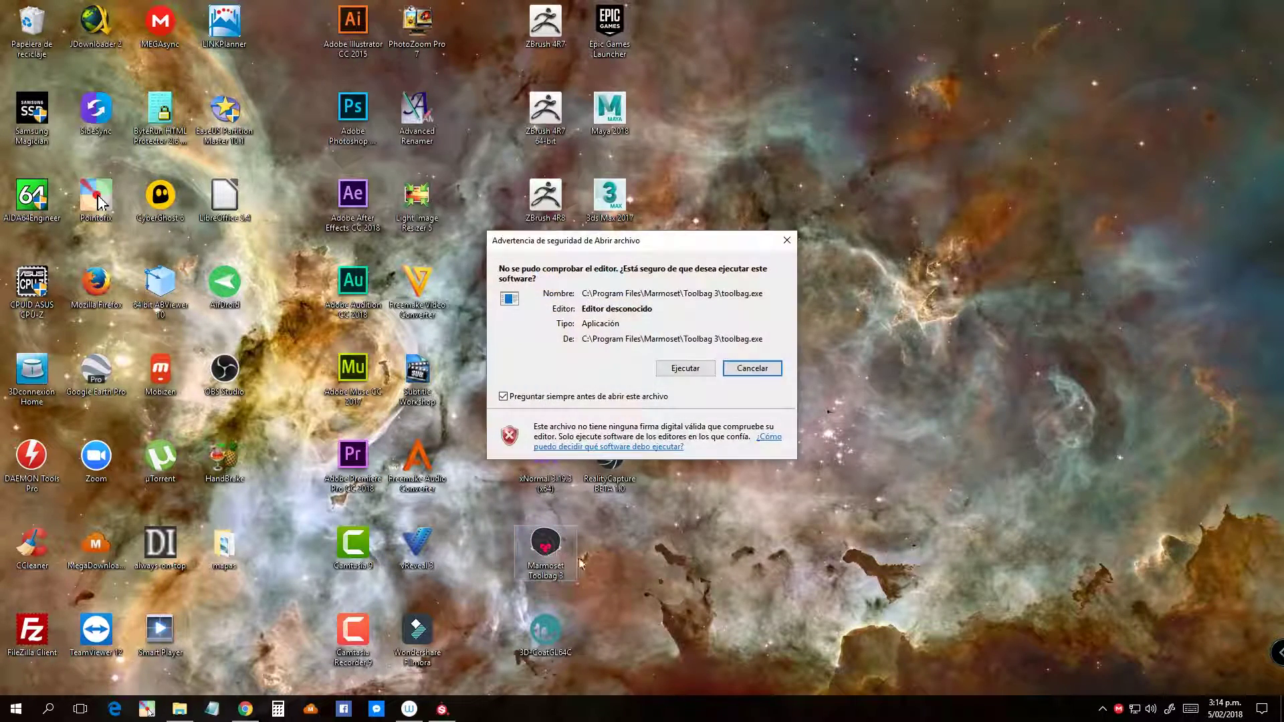
{"action": "left_click", "coordinate": [689, 371]}
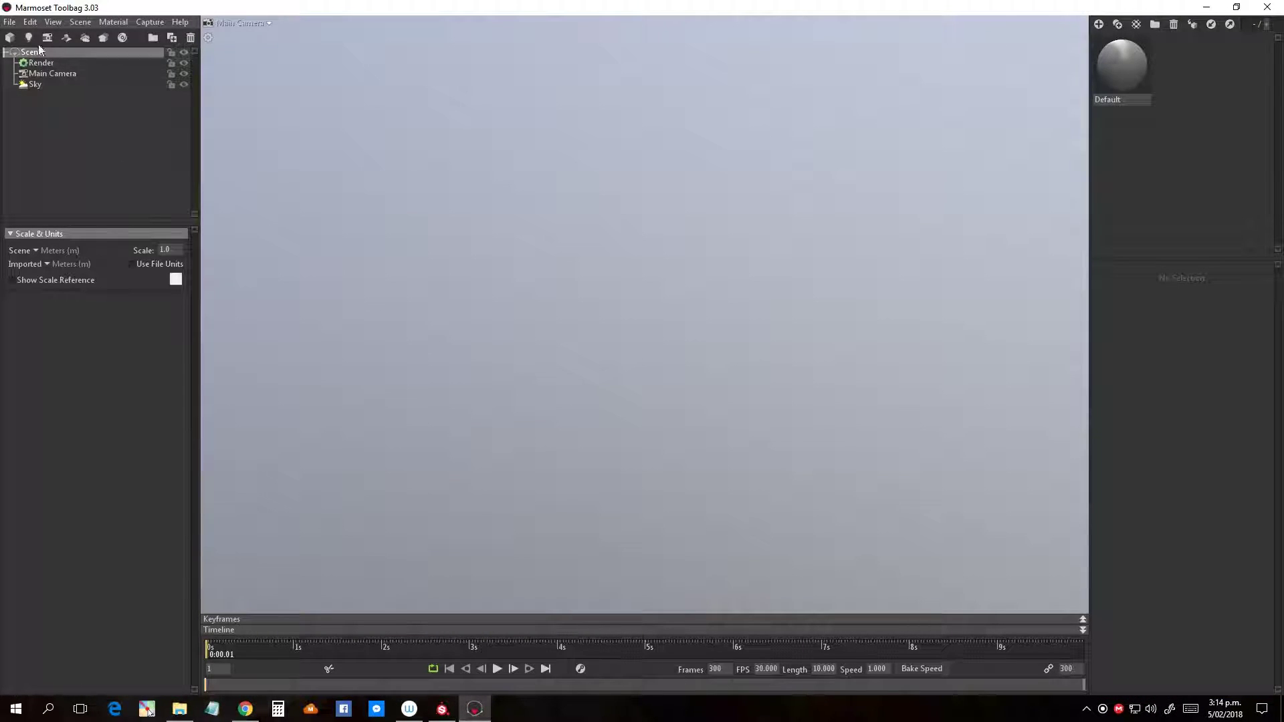
{"action": "left_click", "coordinate": [9, 21]}
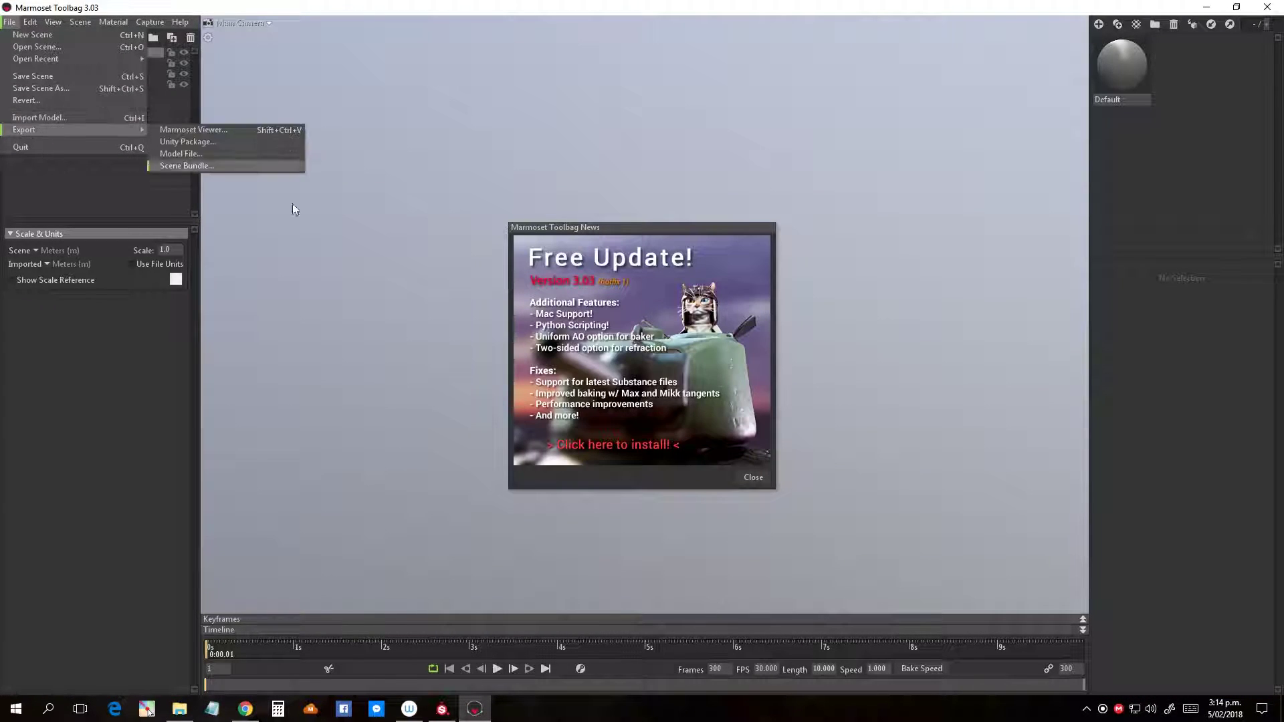
{"action": "left_click", "coordinate": [753, 477]}
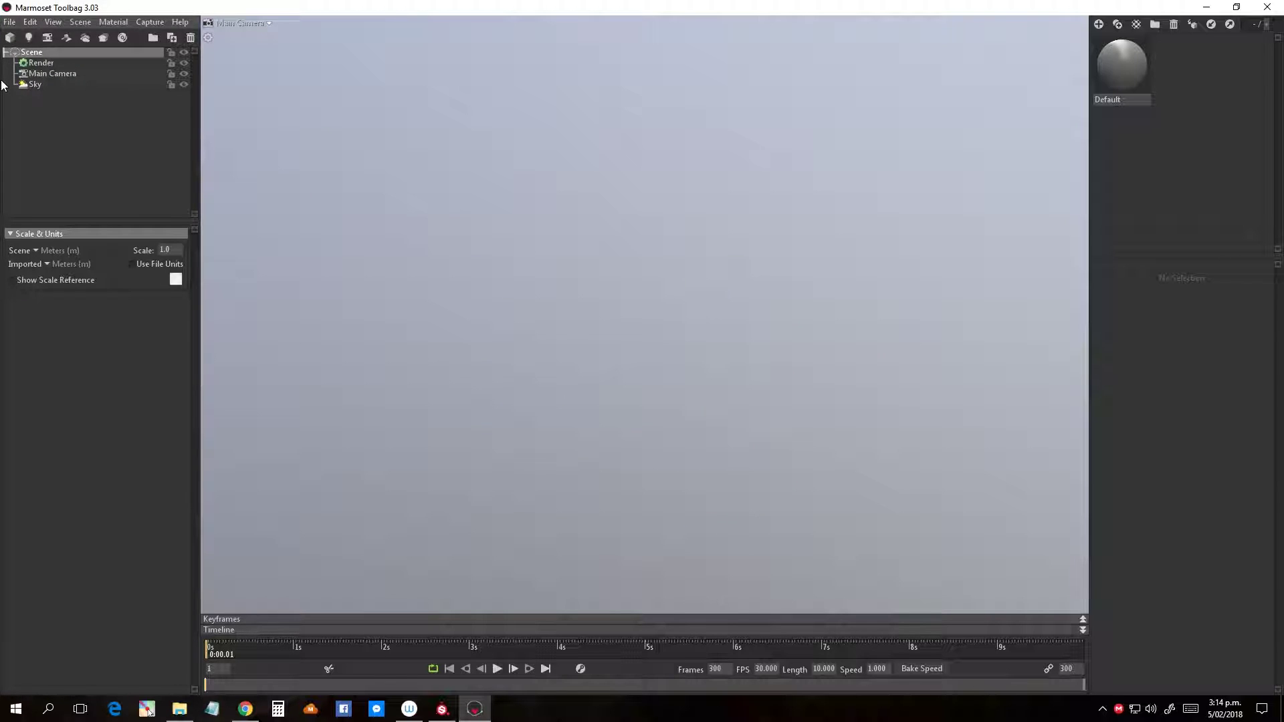
Step: Import cabeza_3 modyfi.OBJ from the 1.cabeza folder into the scene
{"action": "left_click", "coordinate": [12, 22]}
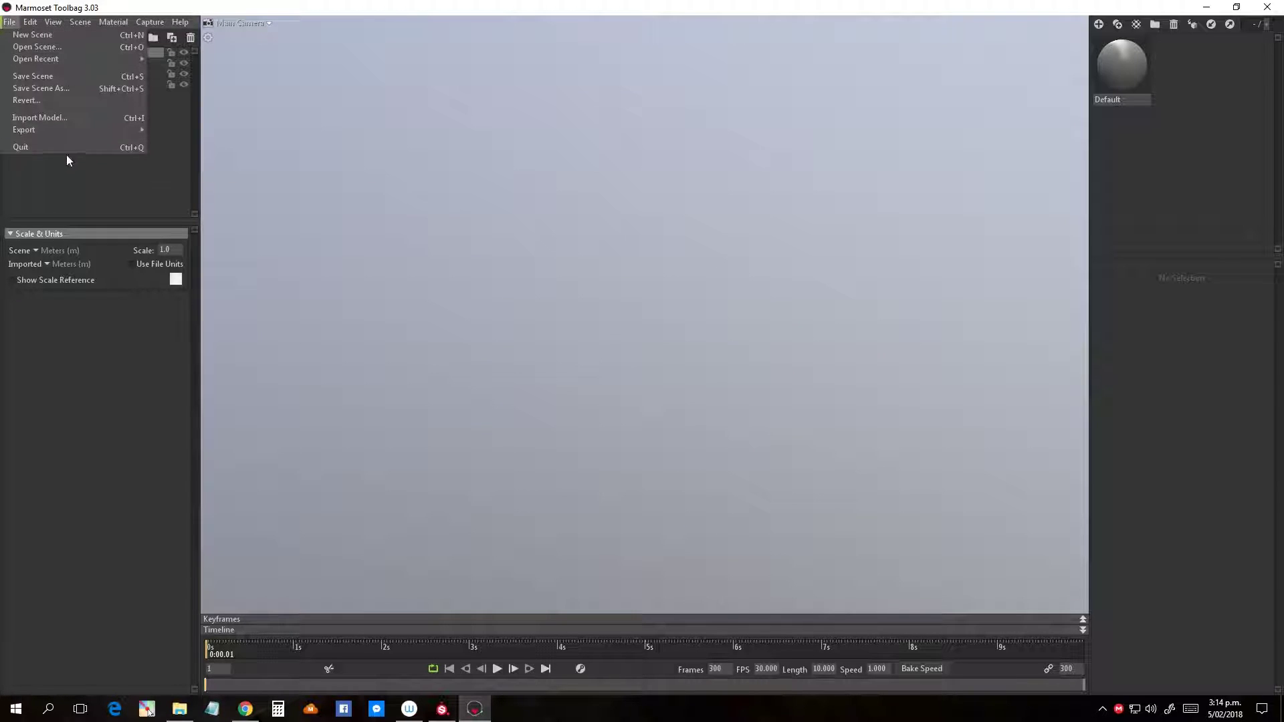
{"action": "left_click", "coordinate": [64, 122]}
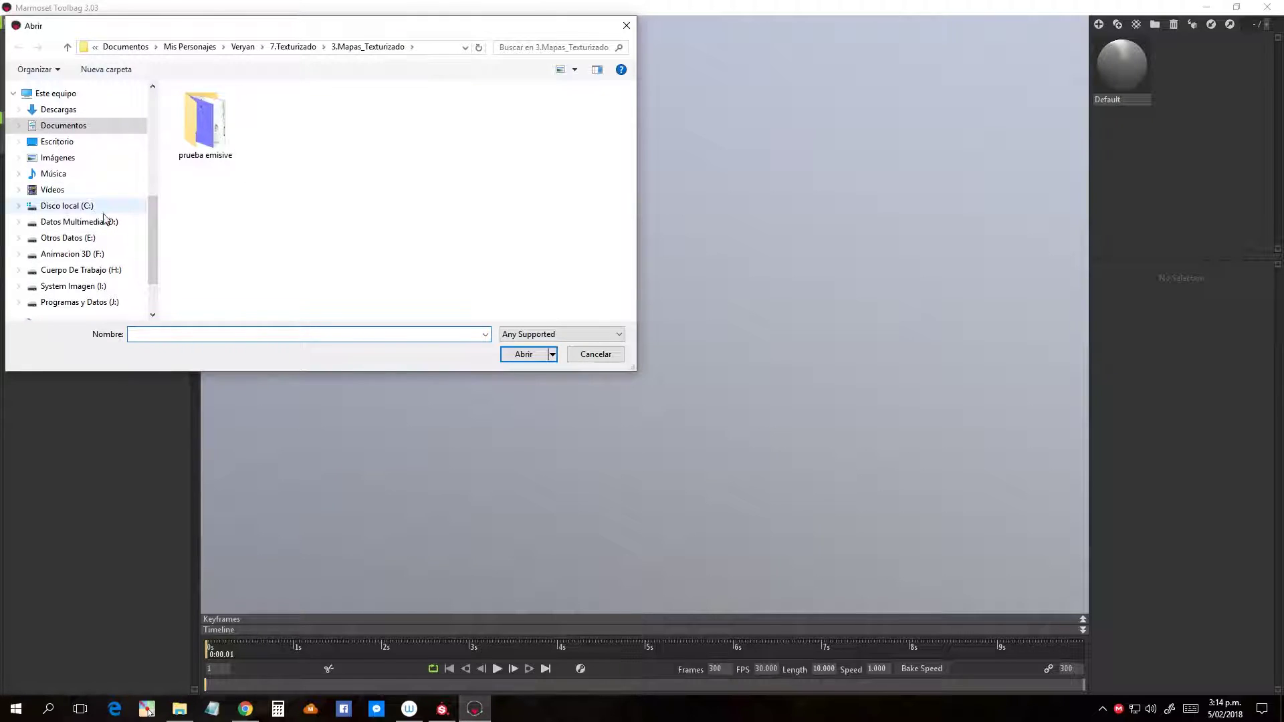
{"action": "scroll", "coordinate": [77, 177], "scroll_direction": "up", "scroll_amount": 2}
{"action": "scroll", "coordinate": [94, 176], "scroll_direction": "up", "scroll_amount": 2}
{"action": "left_click", "coordinate": [96, 170]}
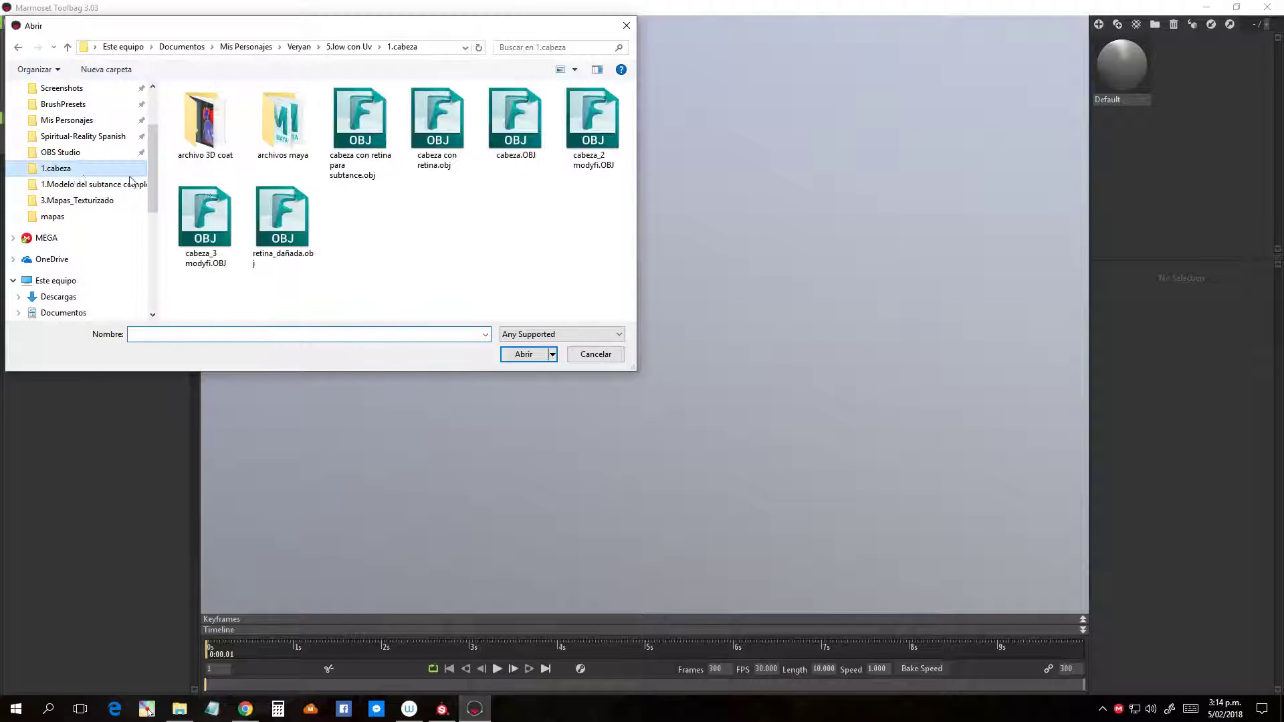
{"action": "left_click", "coordinate": [204, 217]}
{"action": "left_click", "coordinate": [507, 354]}
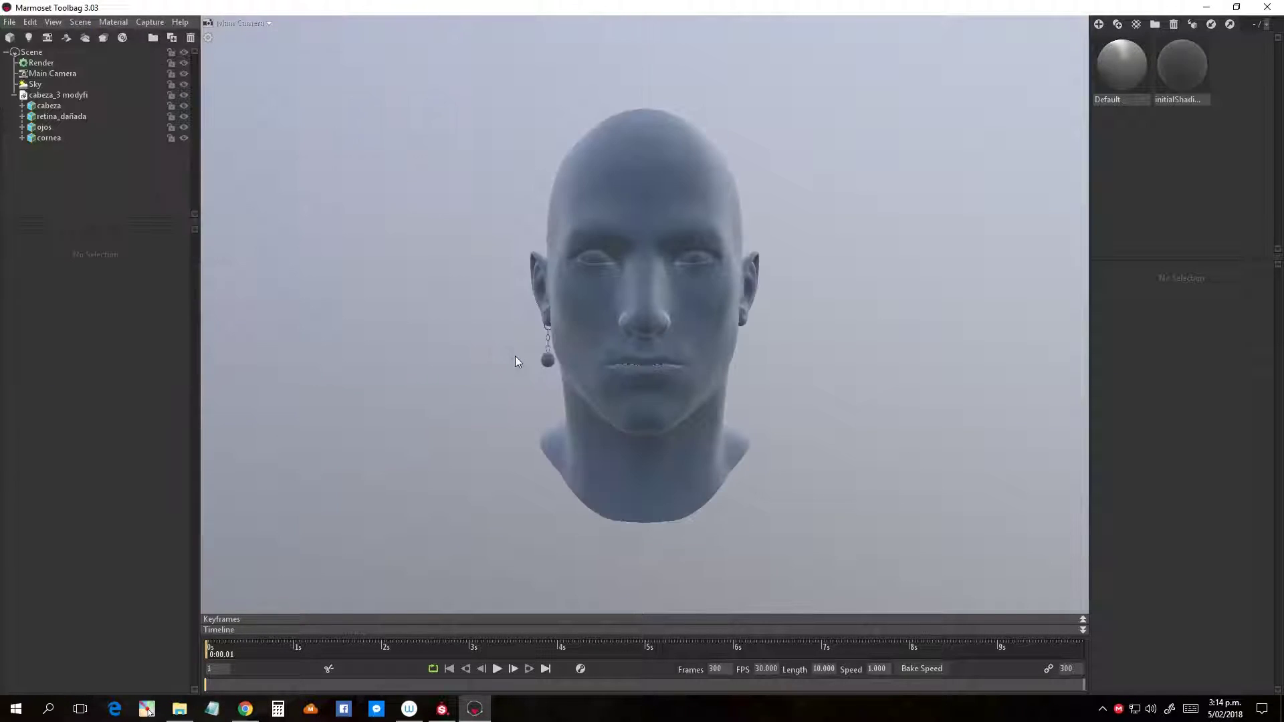
{"action": "left_click_drag", "start_coordinate": [474, 310], "coordinate": [469, 305]}
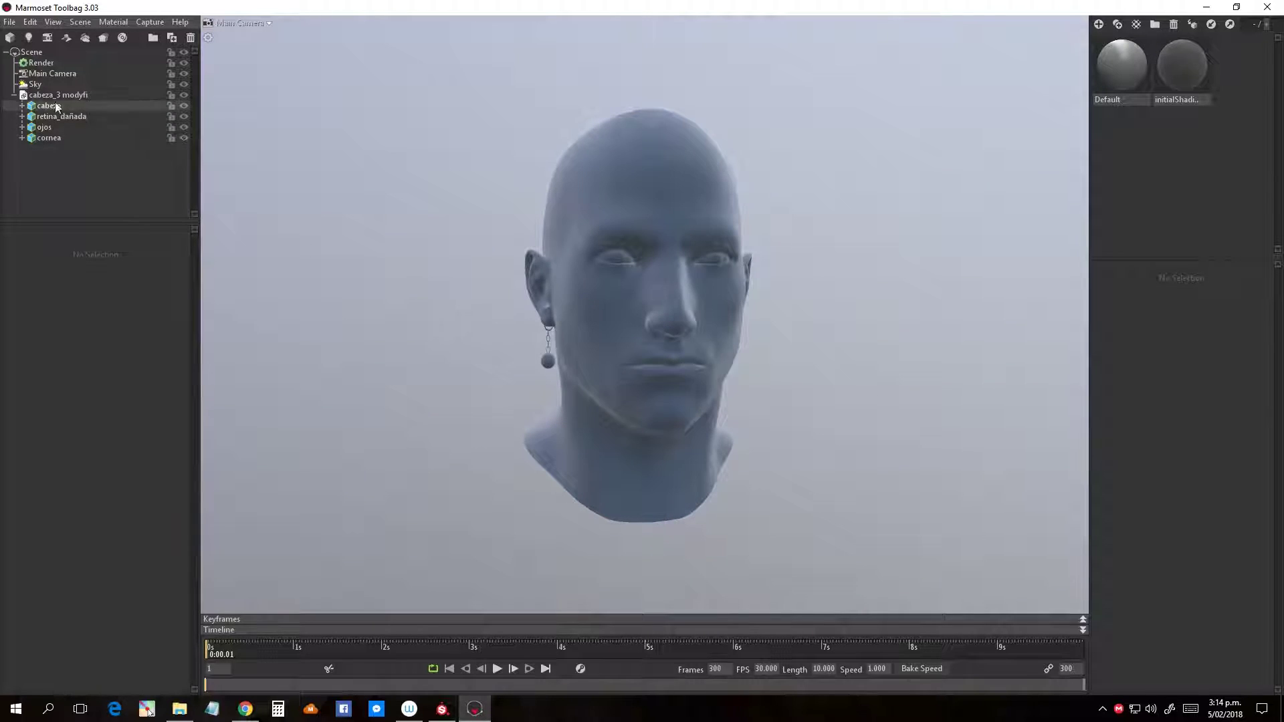
Step: Set the sky environment to Berlin Underpass and raise its brightness
{"action": "left_click", "coordinate": [34, 85]}
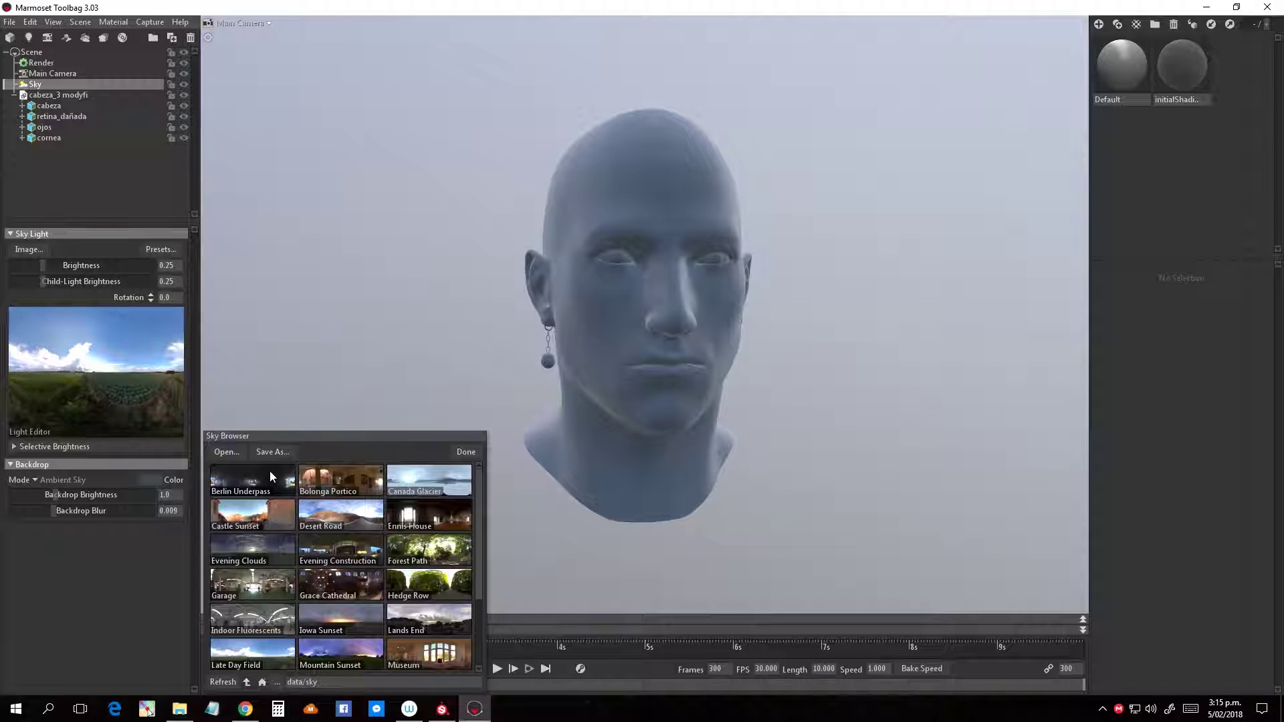
{"action": "left_click", "coordinate": [271, 474]}
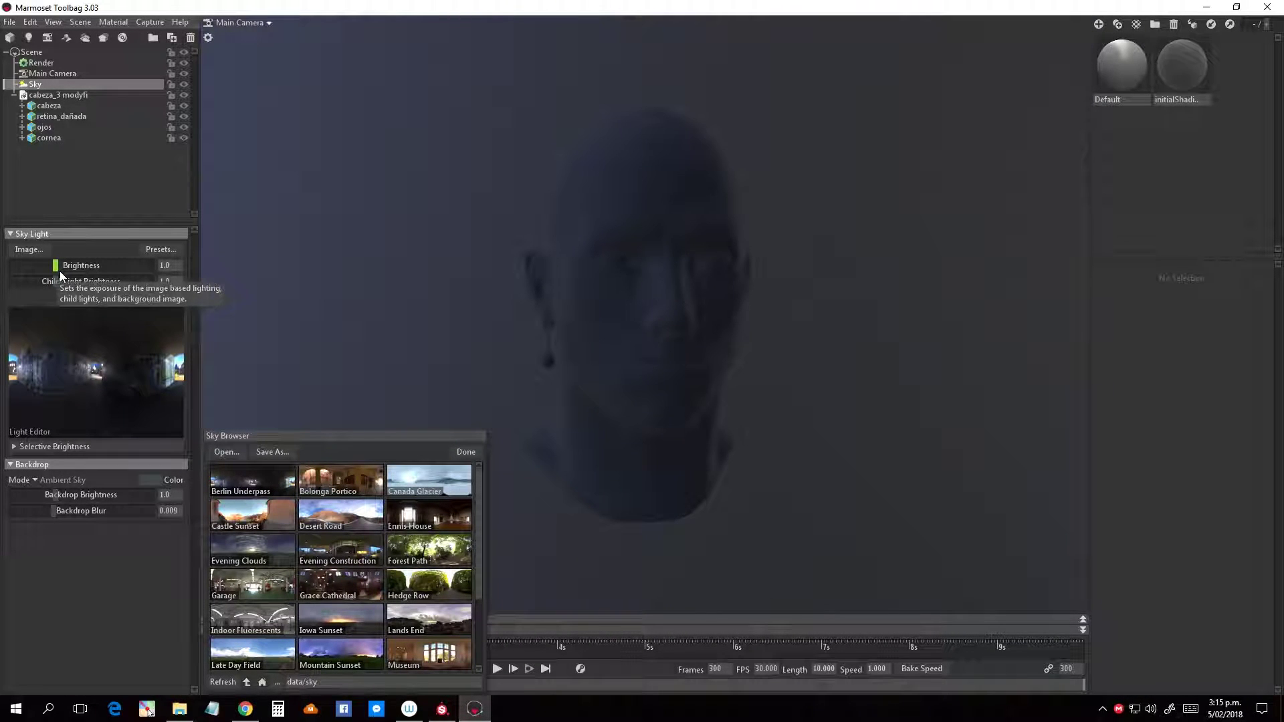
{"action": "left_click_drag", "start_coordinate": [58, 270], "coordinate": [74, 270]}
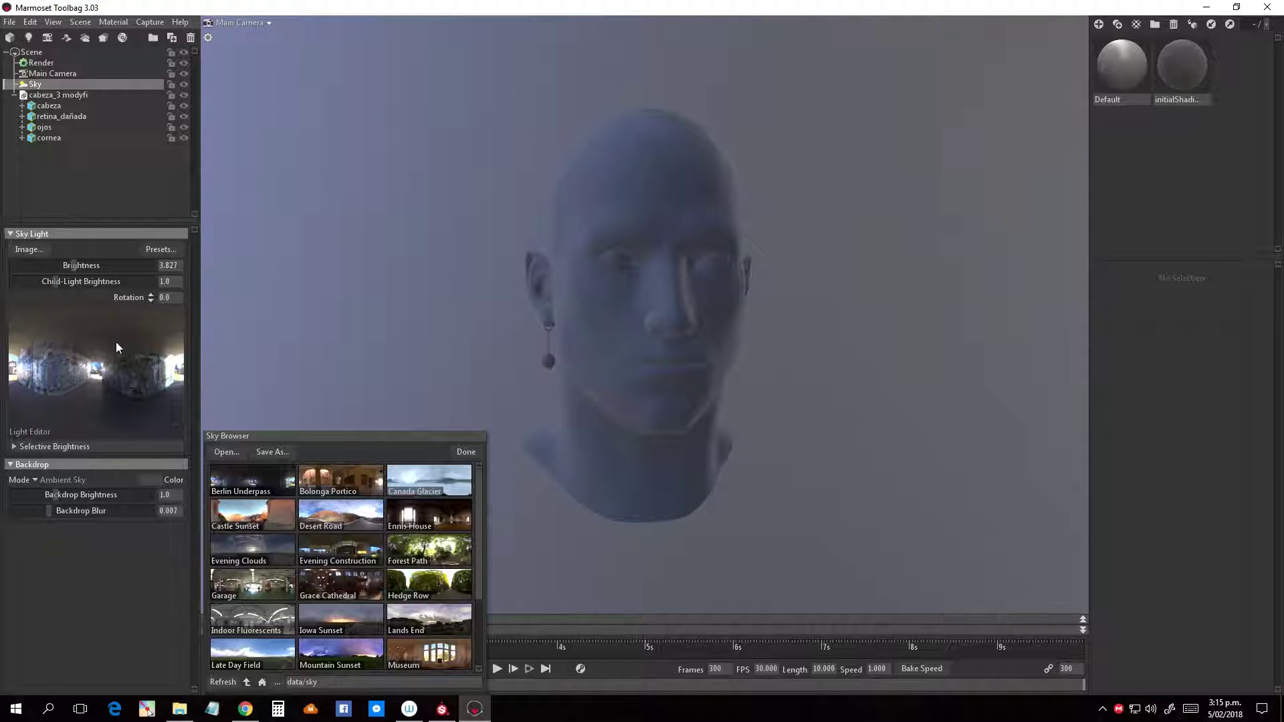
Step: Add a child Sky Light 1 and raise its brightness to 3.784
{"action": "left_click", "coordinate": [143, 349]}
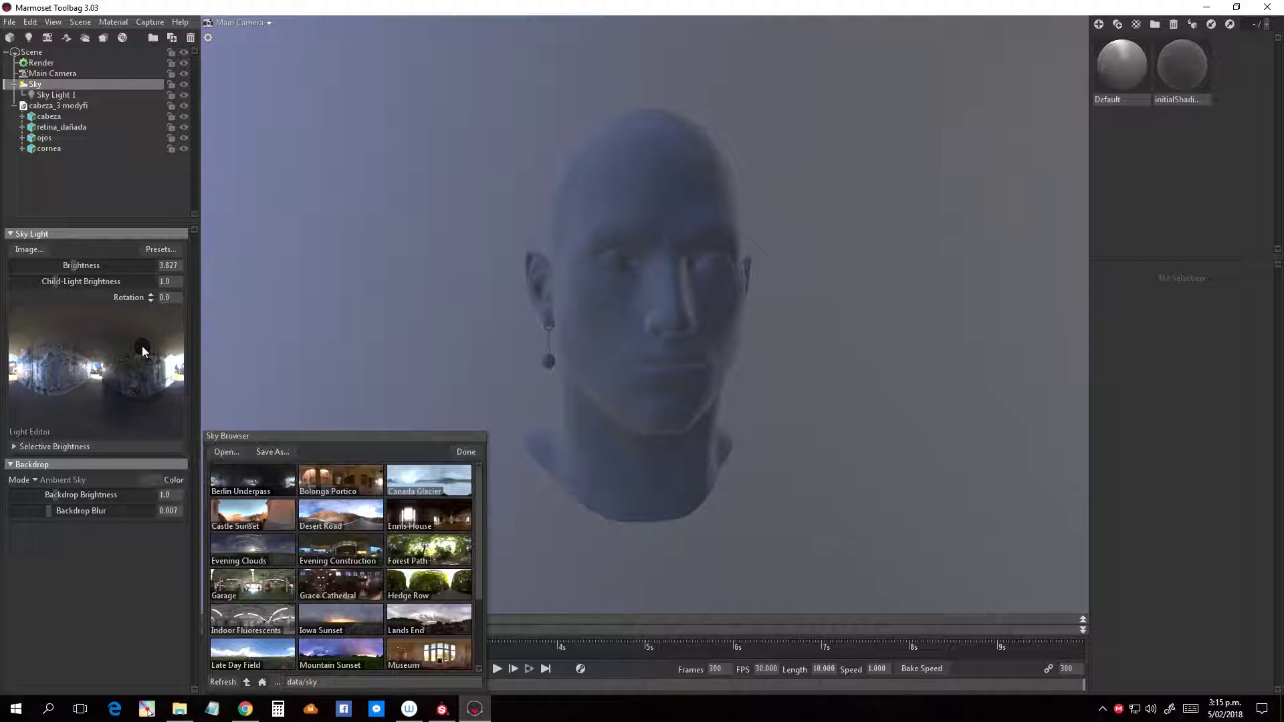
{"action": "left_click", "coordinate": [35, 95]}
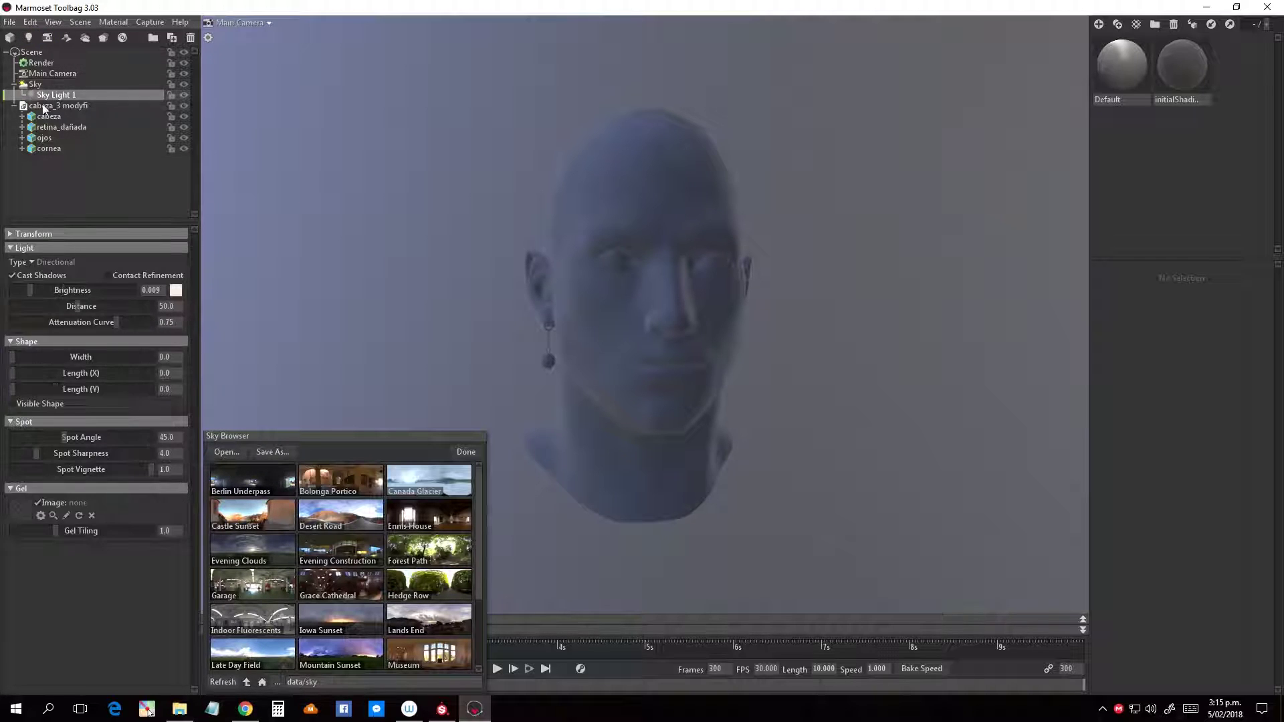
{"action": "left_click_drag", "start_coordinate": [62, 292], "coordinate": [83, 297]}
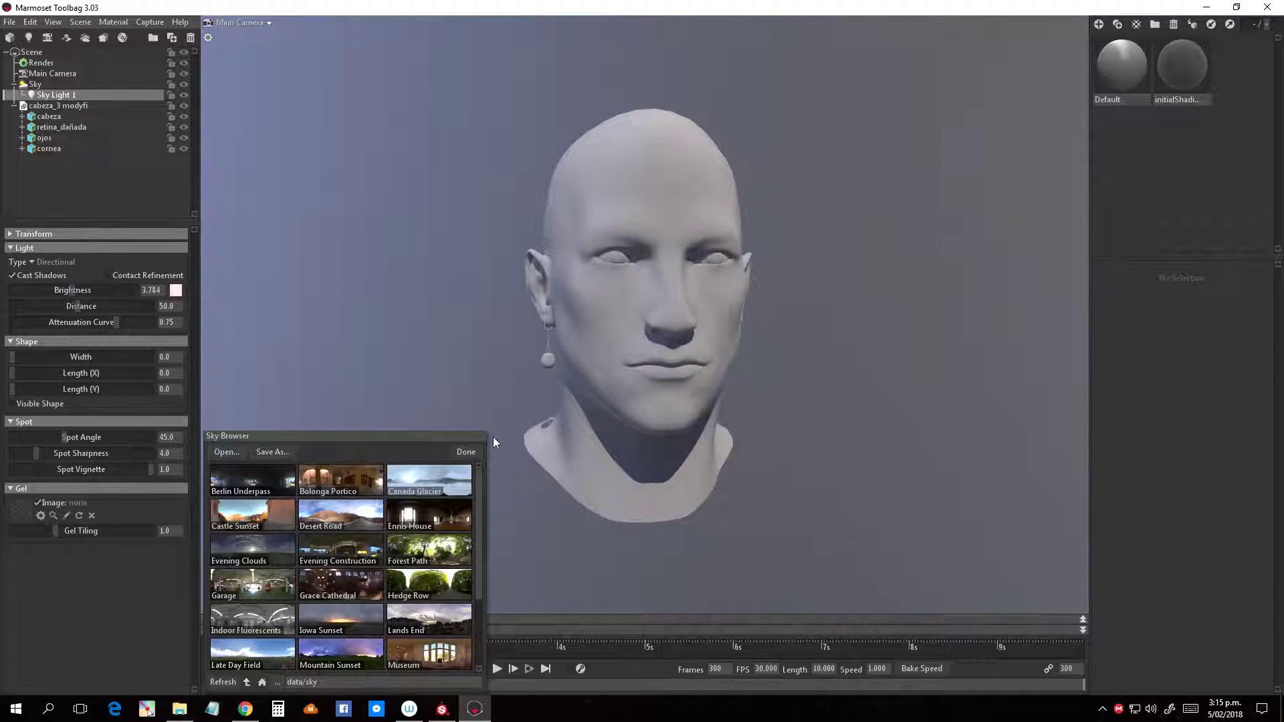
{"action": "left_click", "coordinate": [466, 452]}
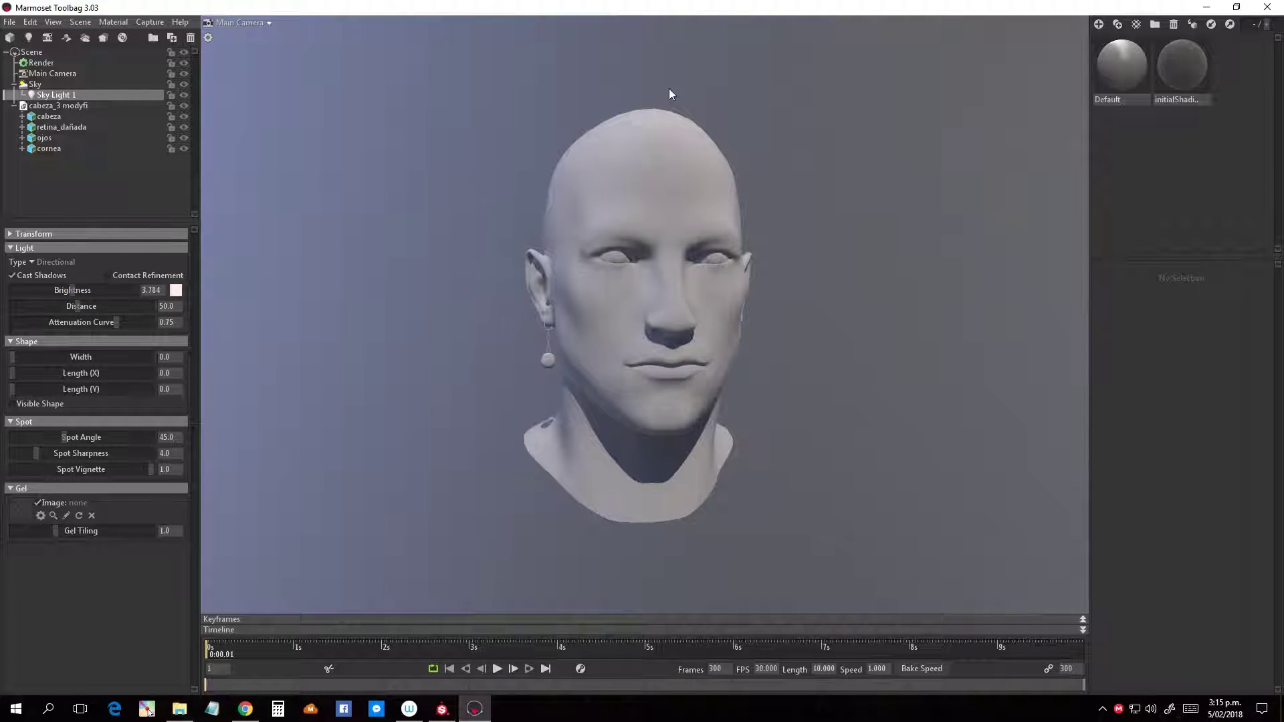
Step: Delete the initialShading material and drag the Unreal 4 Template preset onto the head
{"action": "left_click", "coordinate": [46, 62]}
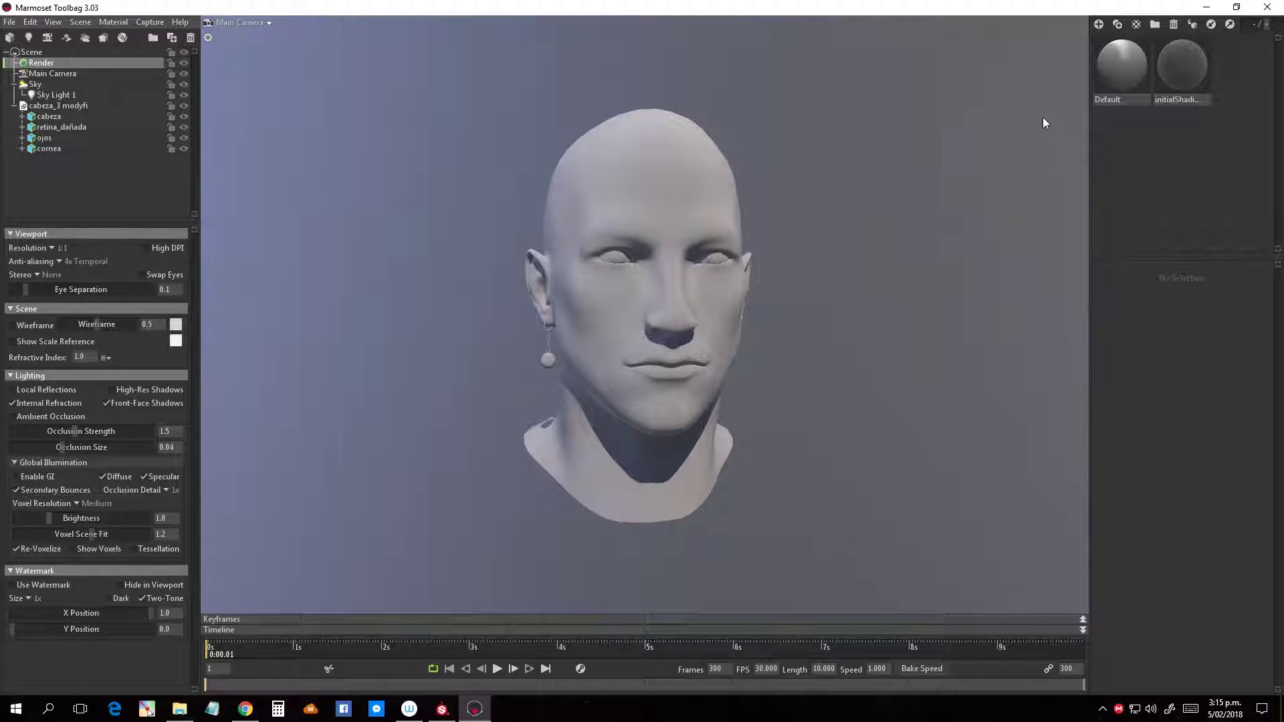
{"action": "left_click", "coordinate": [1181, 70]}
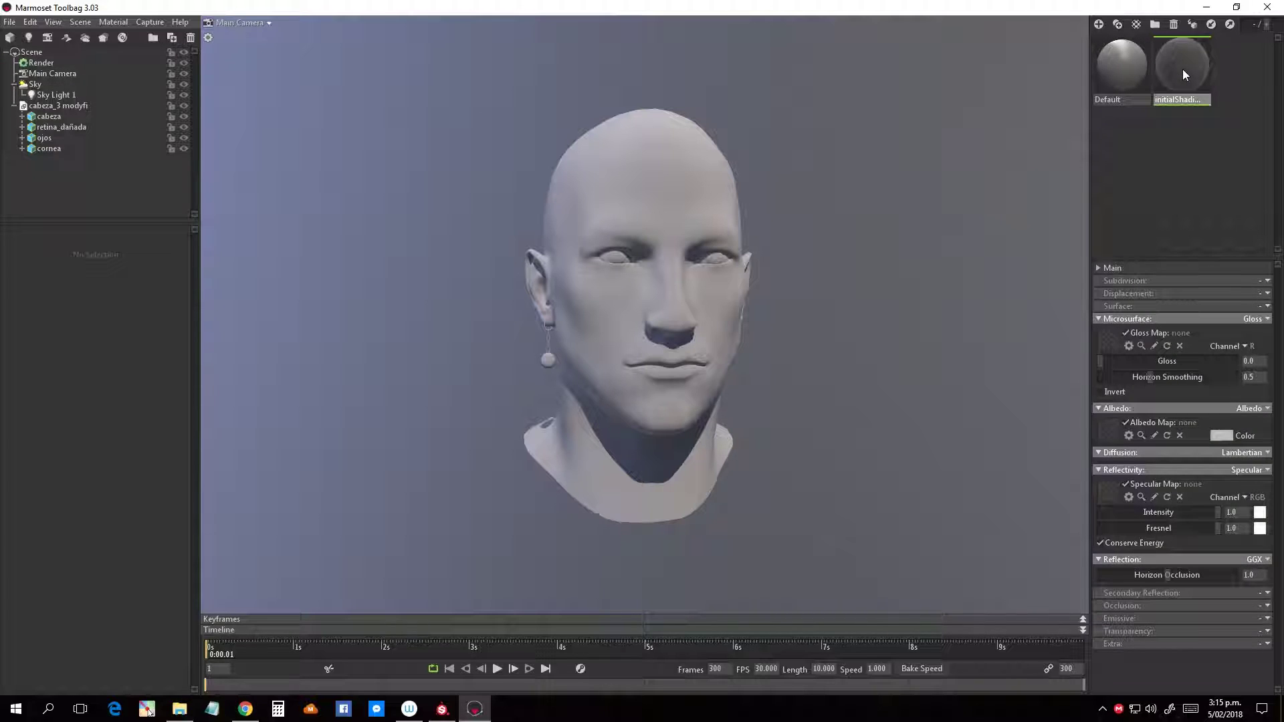
{"action": "left_click", "coordinate": [1176, 25]}
{"action": "left_click", "coordinate": [1135, 25]}
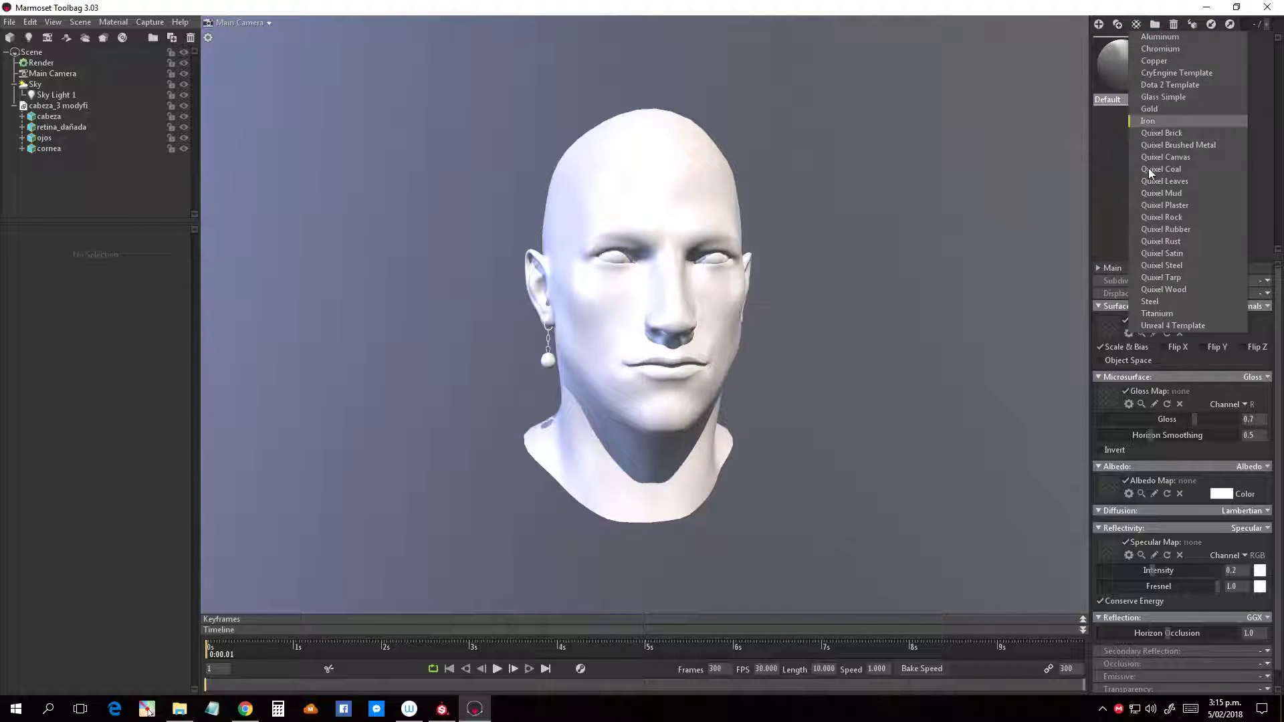
{"action": "left_click", "coordinate": [1186, 320]}
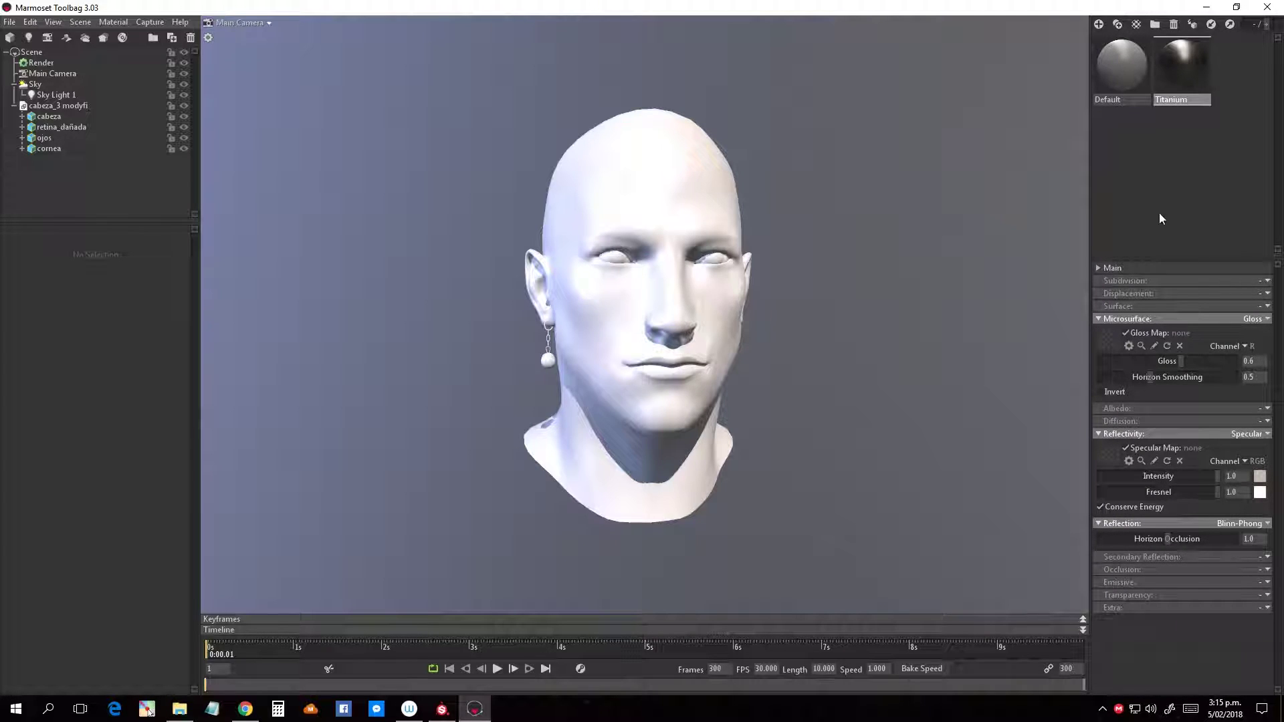
{"action": "left_click", "coordinate": [1173, 26]}
{"action": "left_click", "coordinate": [1137, 24]}
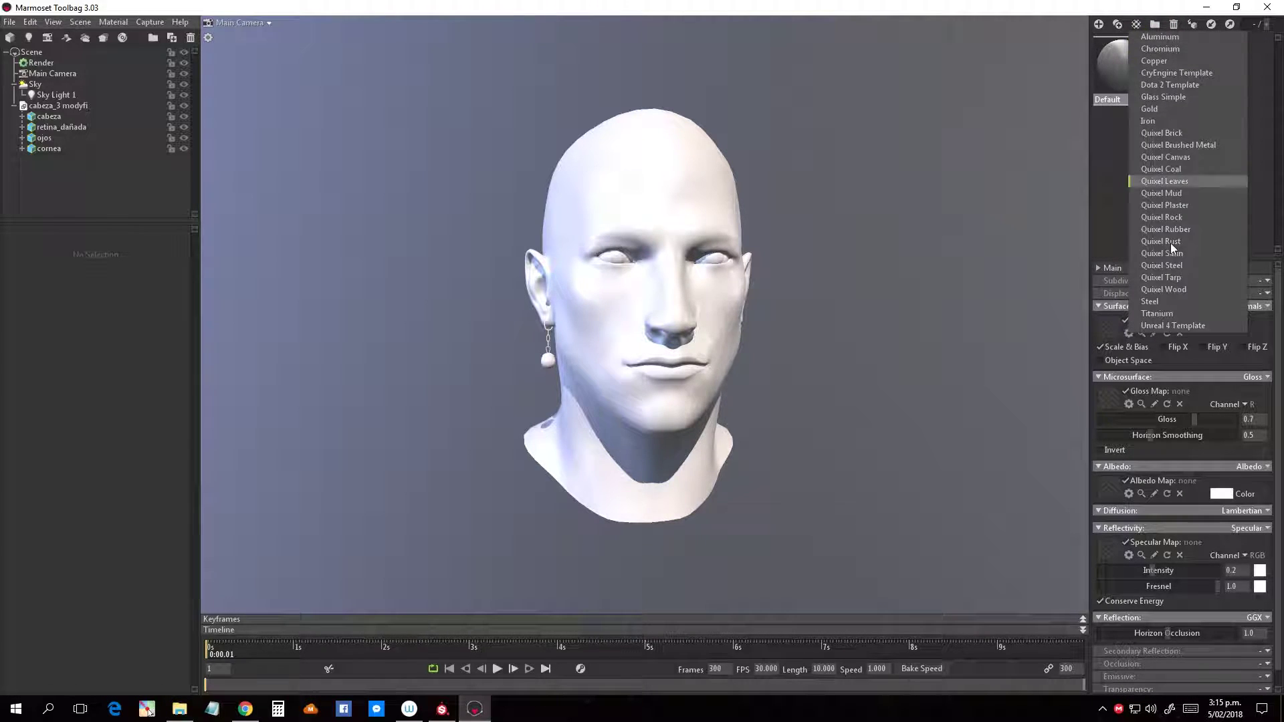
{"action": "left_click", "coordinate": [1183, 326]}
{"action": "mouse_move", "coordinate": [1185, 68]}
{"action": "left_mouse_down"}
{"action": "mouse_move", "coordinate": [804, 231]}
{"action": "mouse_move", "coordinate": [690, 206]}
{"action": "left_mouse_up"}
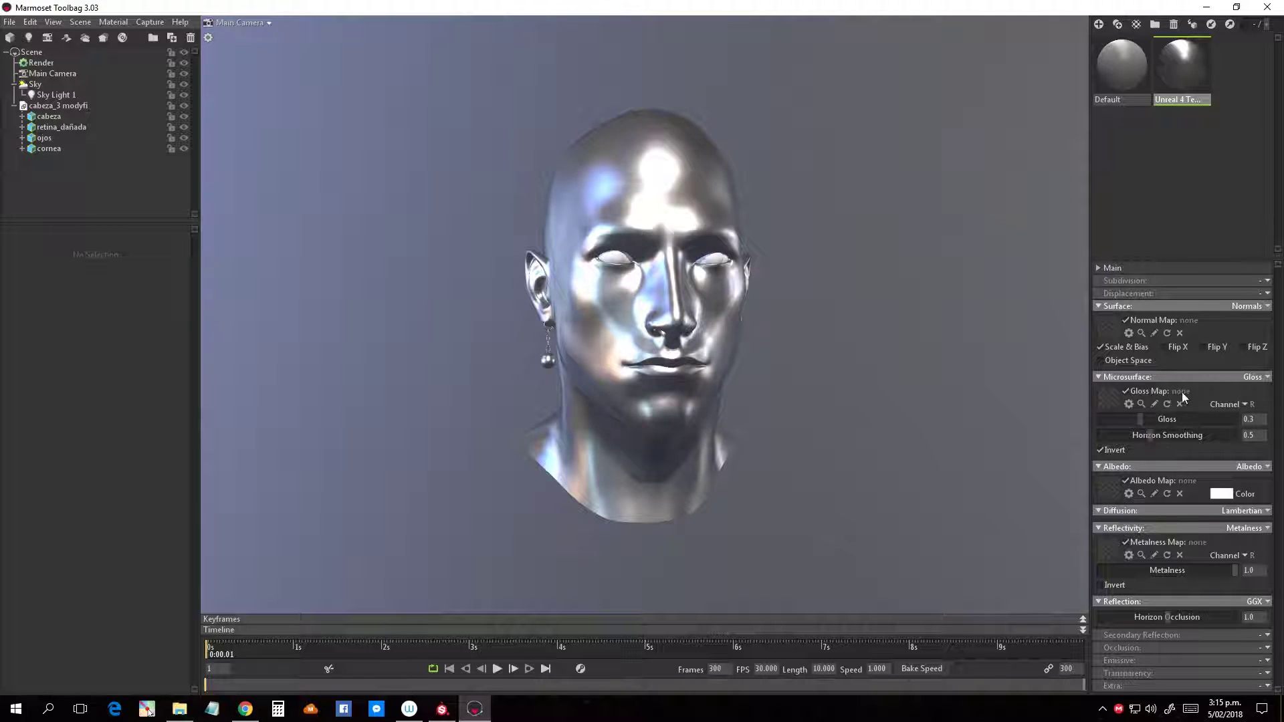
Step: Load Normal_OpenGL from Desktop > mapas as the normal map and Roughness as gloss
{"action": "left_click", "coordinate": [1129, 333]}
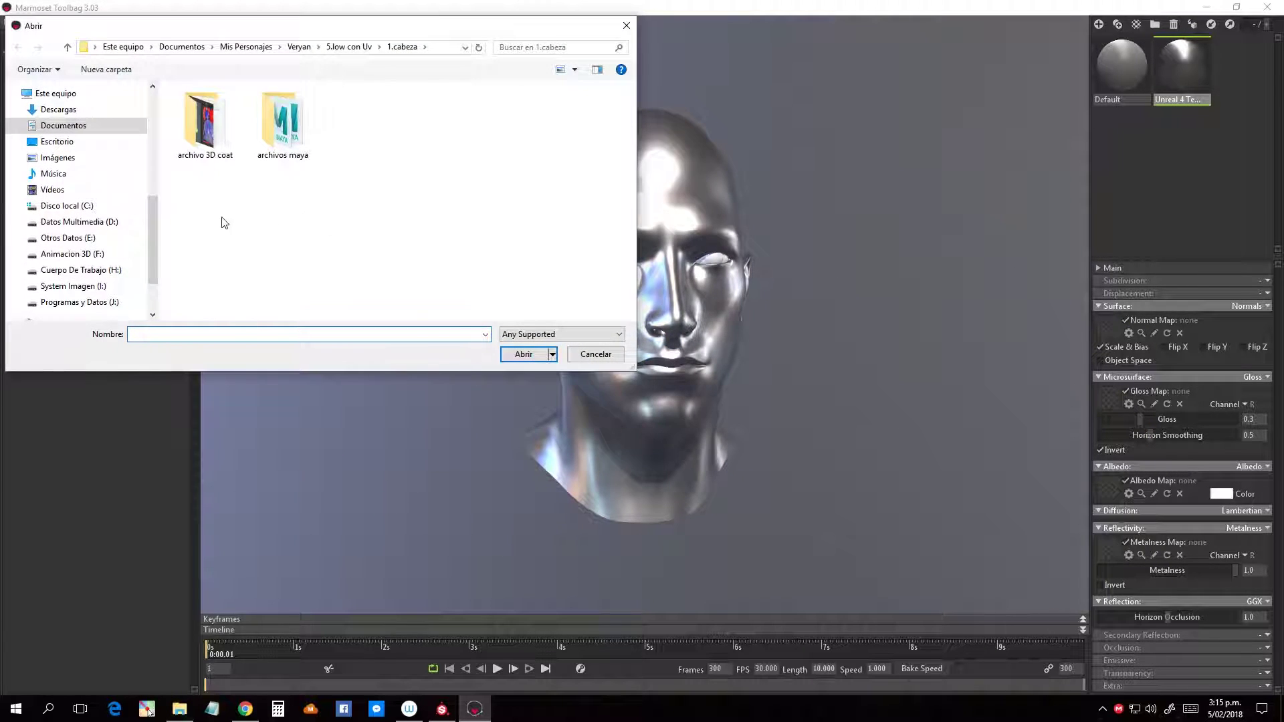
{"action": "scroll", "coordinate": [53, 201], "scroll_direction": "up", "scroll_amount": 2}
{"action": "scroll", "coordinate": [60, 197], "scroll_direction": "up", "scroll_amount": 2}
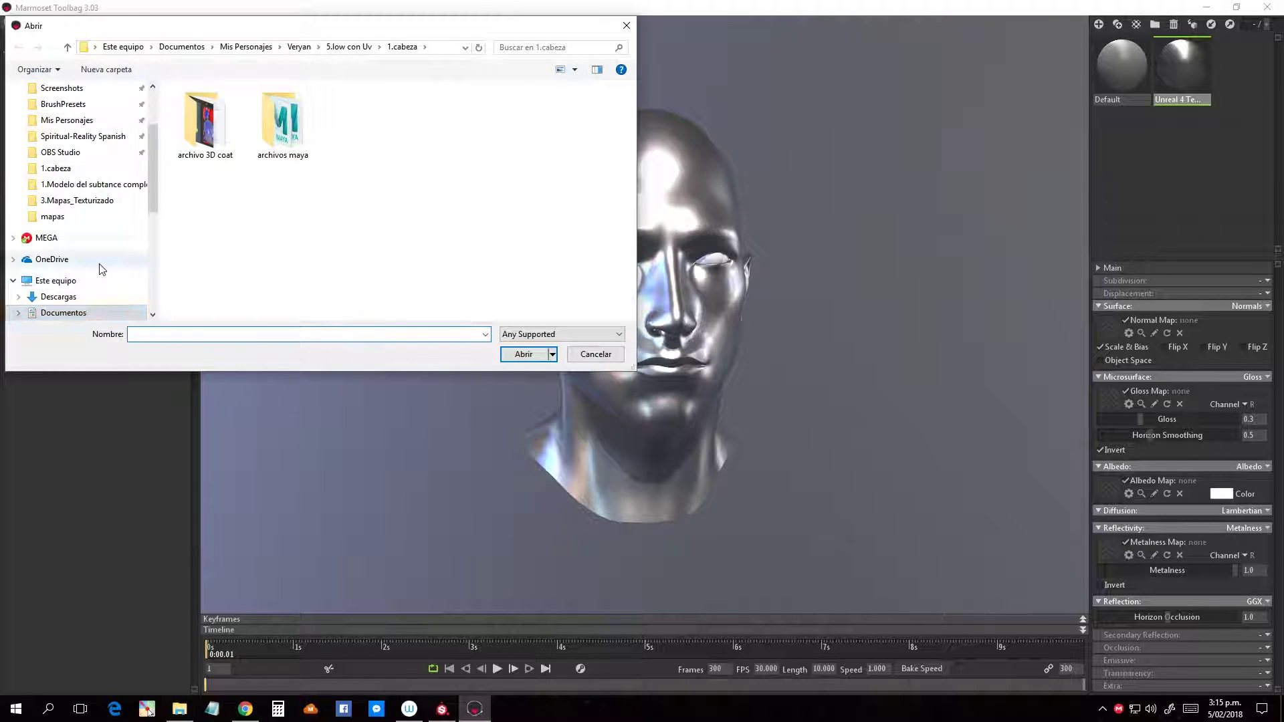
{"action": "scroll", "coordinate": [88, 217], "scroll_direction": "down", "scroll_amount": 1}
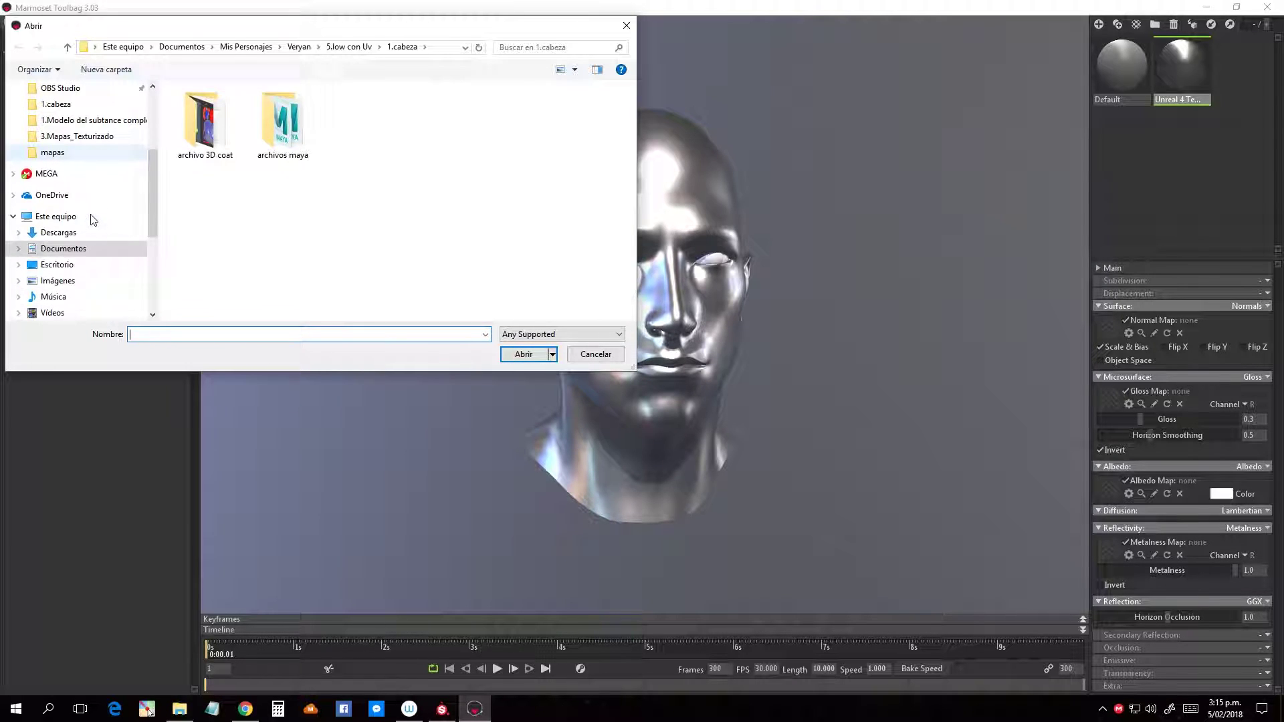
{"action": "left_click", "coordinate": [57, 265]}
{"action": "double_click", "coordinate": [344, 171]}
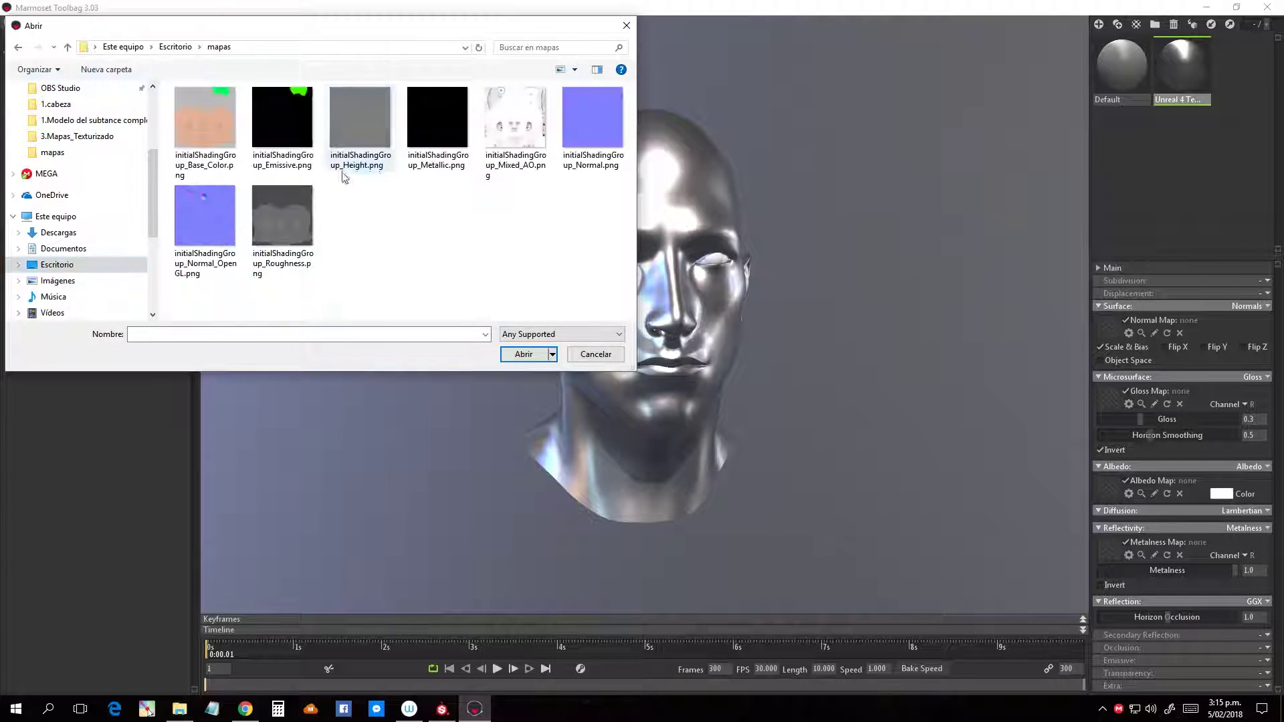
{"action": "left_click", "coordinate": [206, 224]}
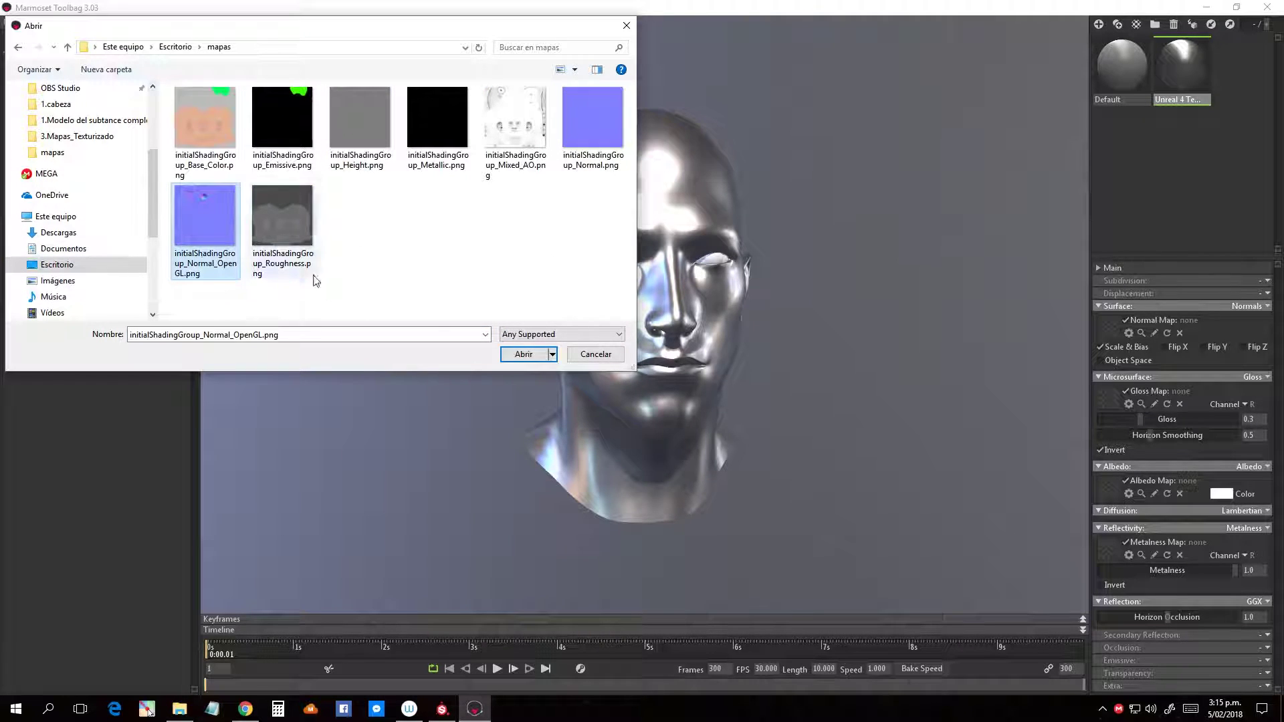
{"action": "left_click", "coordinate": [523, 354]}
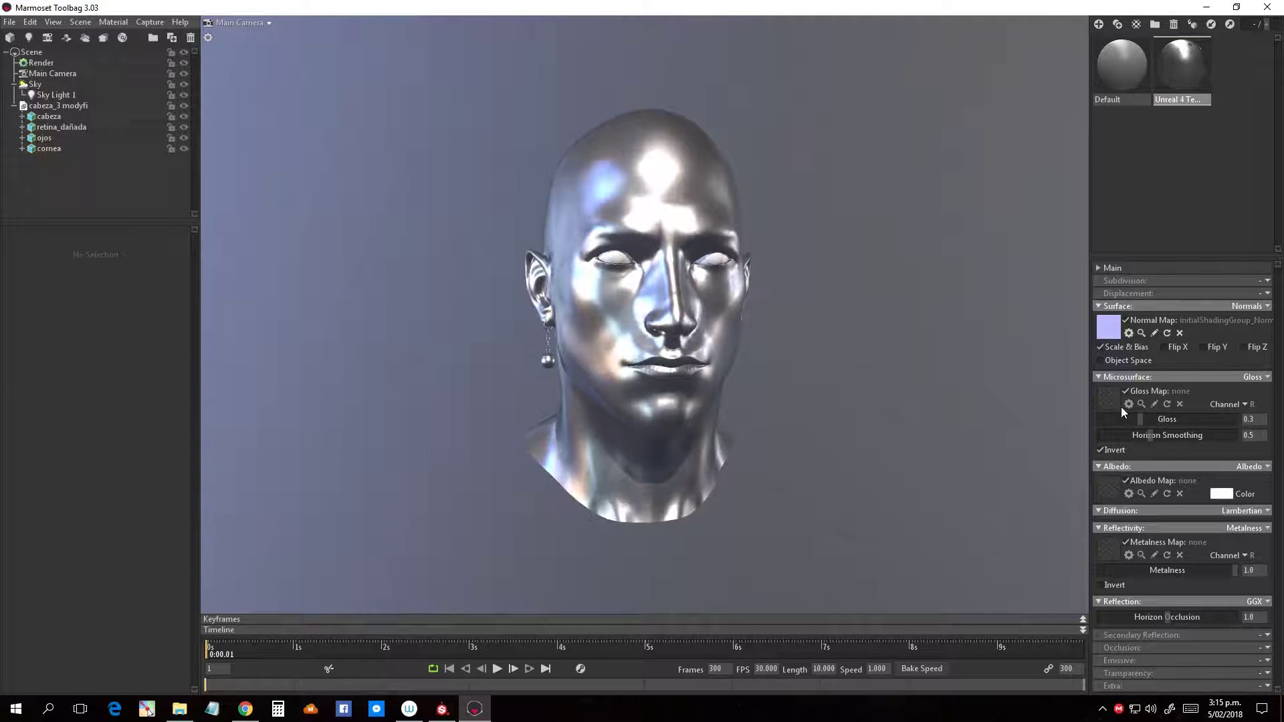
{"action": "left_click", "coordinate": [1108, 401]}
{"action": "left_click", "coordinate": [282, 220]}
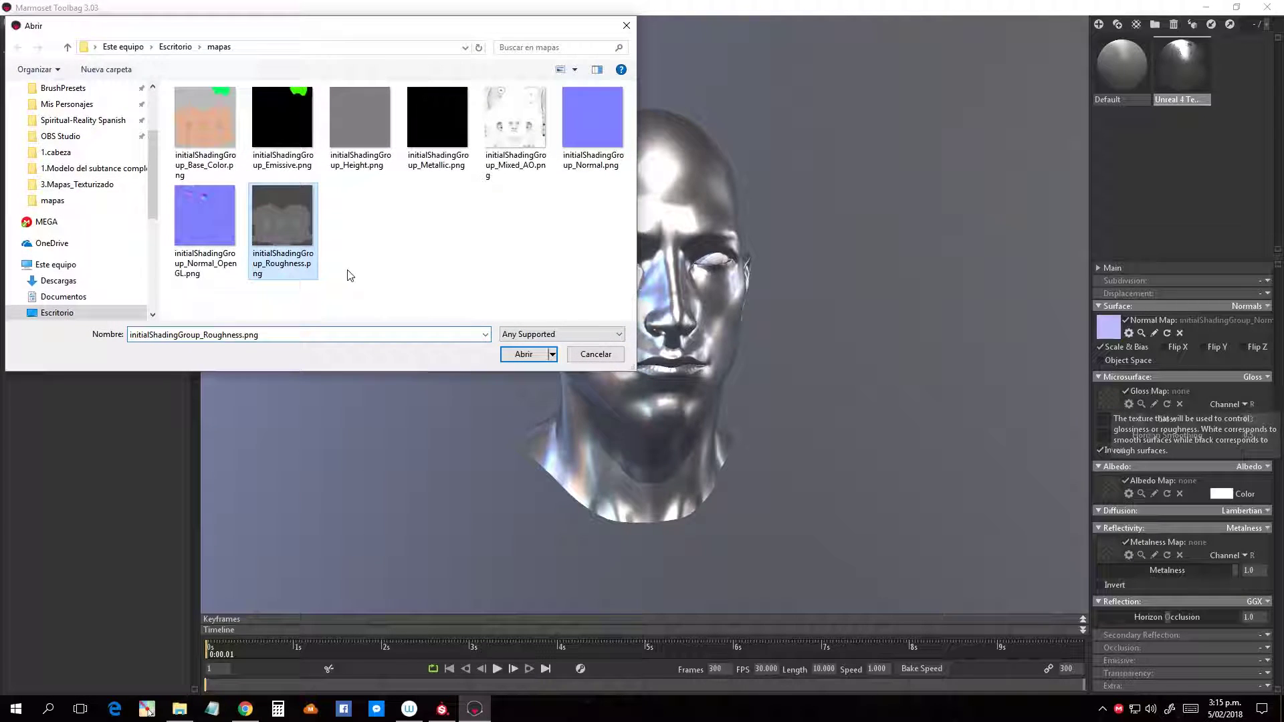
{"action": "left_click", "coordinate": [524, 353]}
Step: Load Base_Color into the Albedo slot and Metallic into the Metalness slot
{"action": "left_click", "coordinate": [1107, 487]}
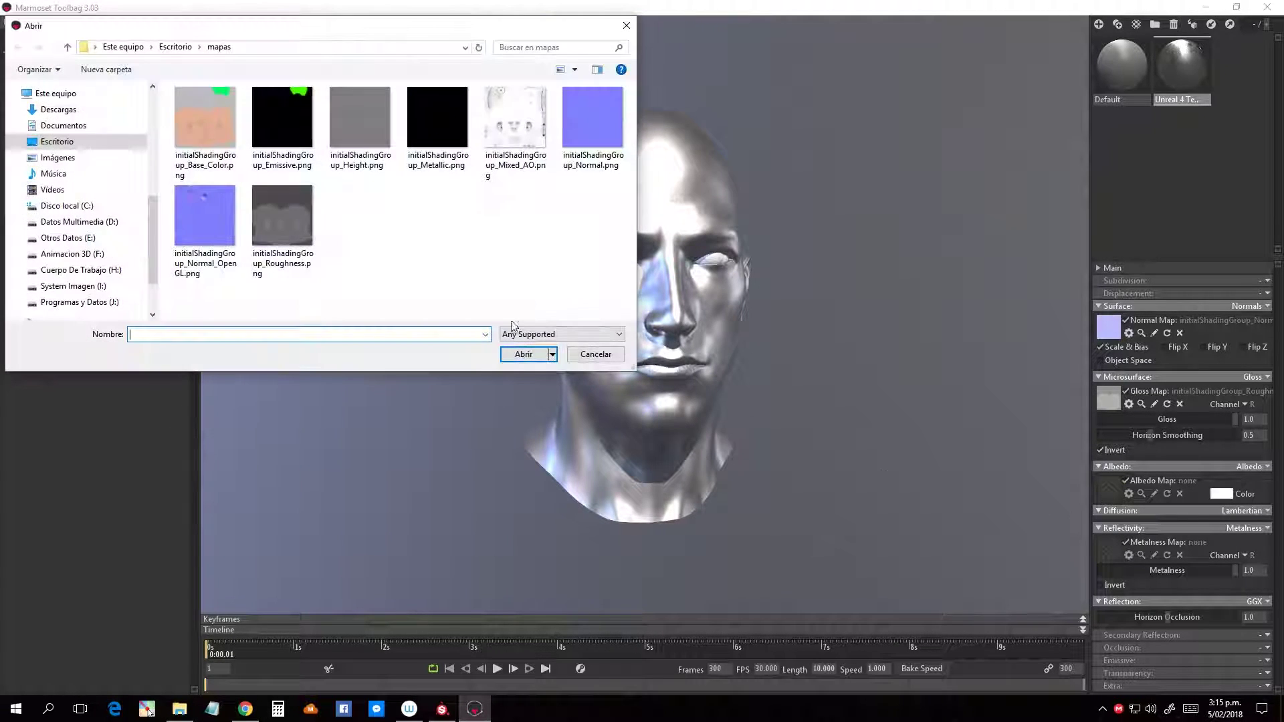
{"action": "left_click", "coordinate": [204, 117]}
{"action": "left_click", "coordinate": [523, 353]}
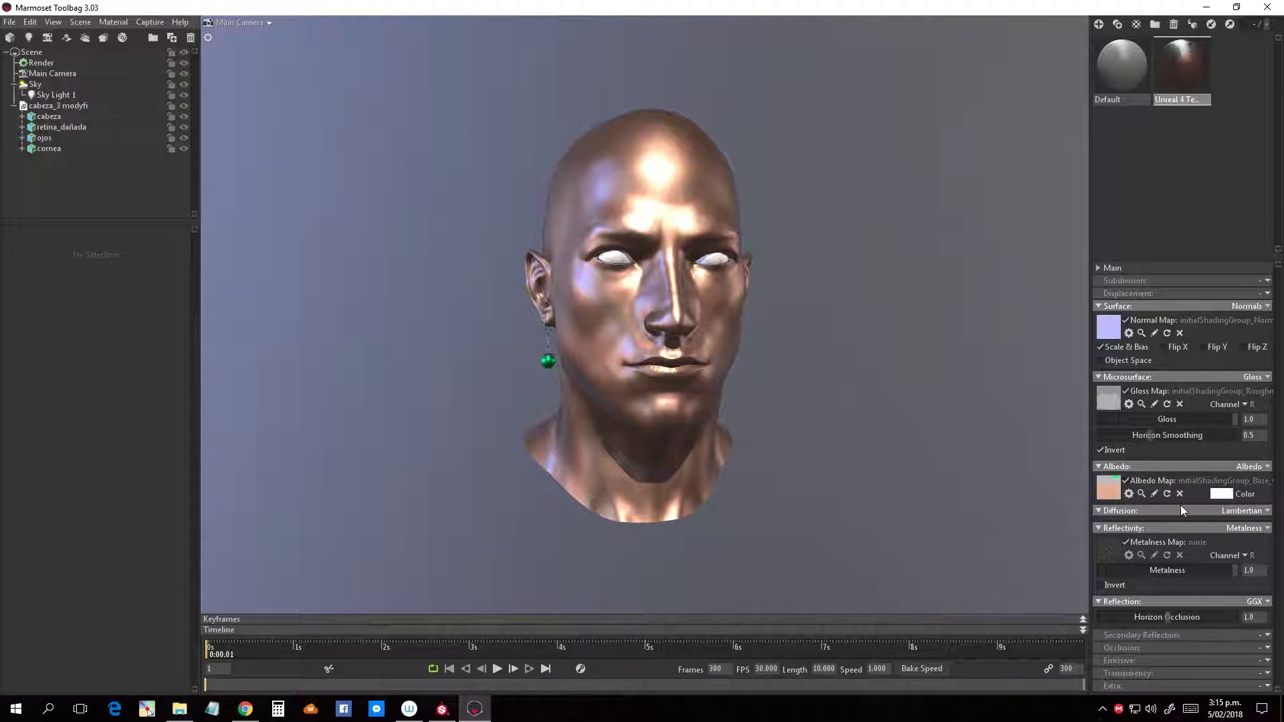
{"action": "left_click", "coordinate": [1116, 544]}
{"action": "left_click", "coordinate": [435, 120]}
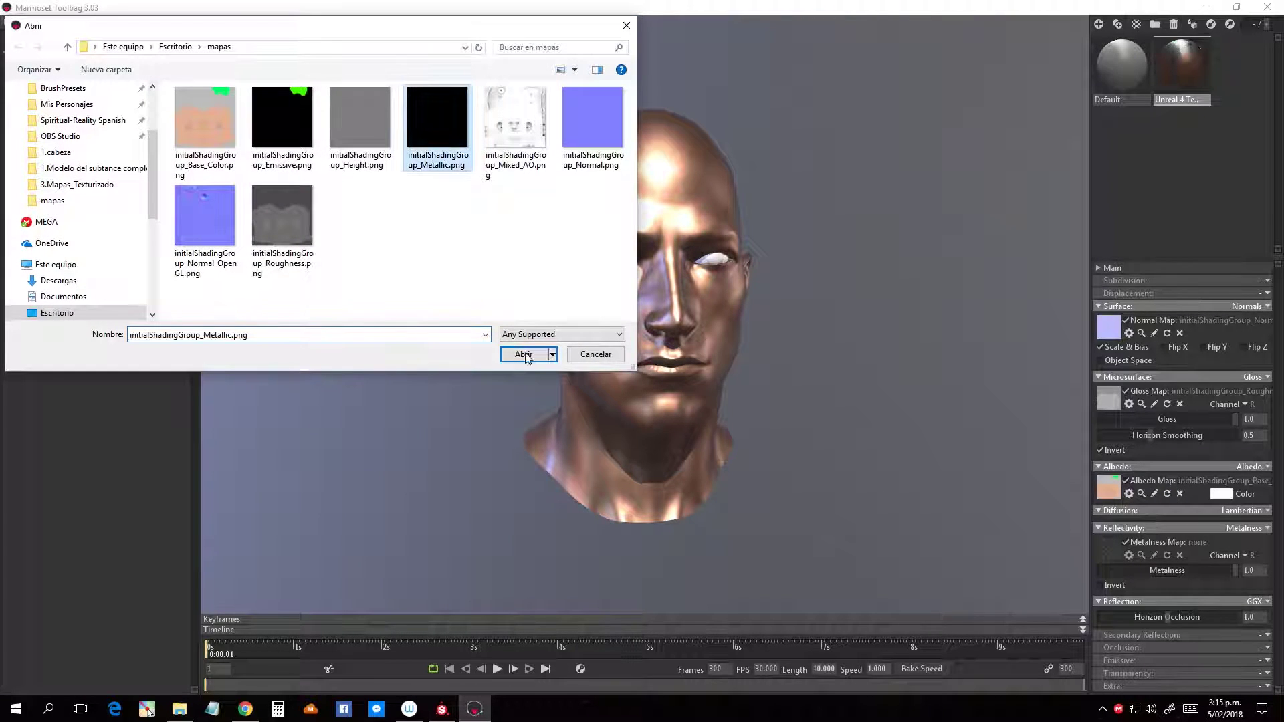
{"action": "left_click", "coordinate": [525, 354]}
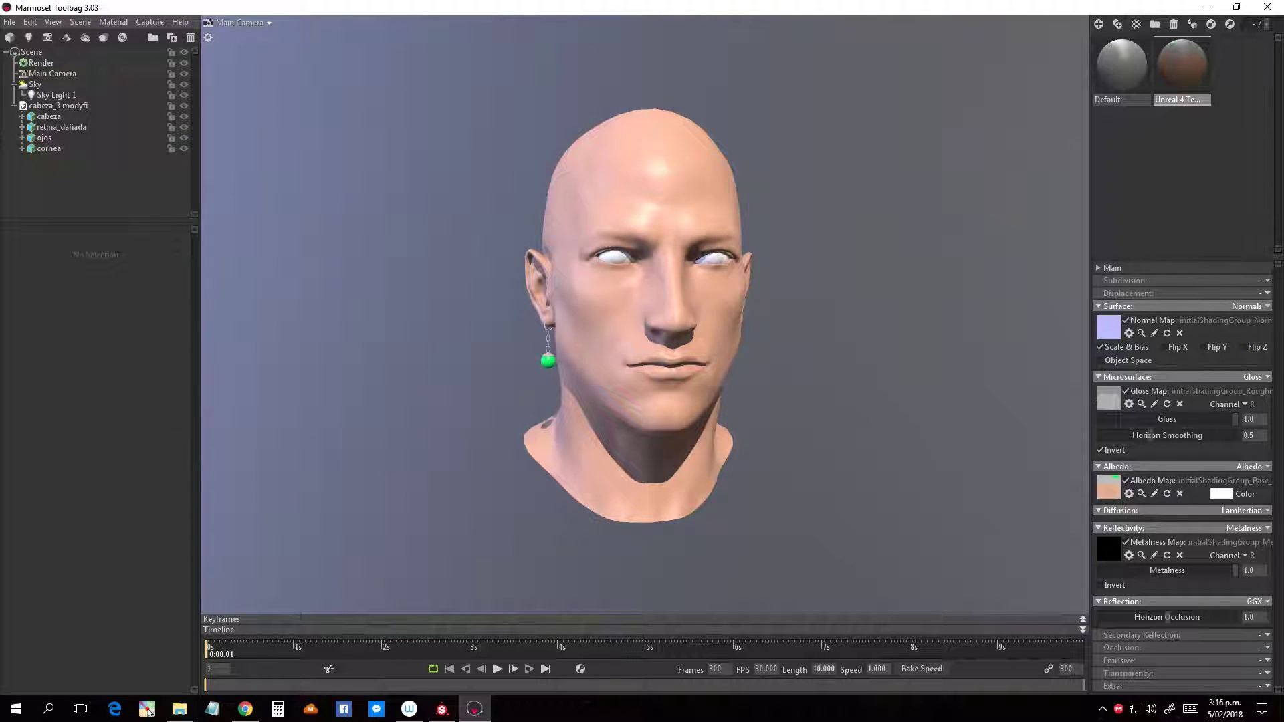
Step: Enable occlusion and load Mixed_AO into both the Occlusion and Cavity slots
{"action": "left_click", "coordinate": [1269, 651]}
{"action": "left_click", "coordinate": [1238, 672]}
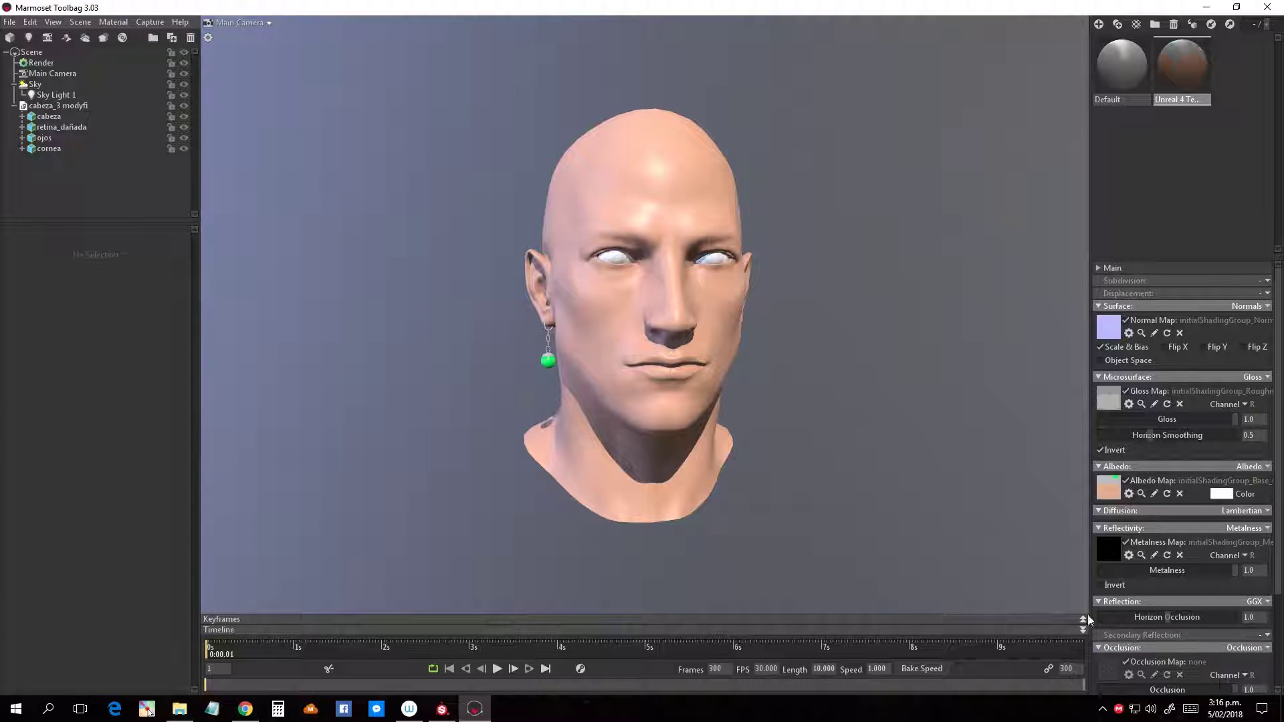
{"action": "scroll", "coordinate": [1171, 647], "scroll_direction": "down", "scroll_amount": 3}
{"action": "left_click", "coordinate": [1108, 558]}
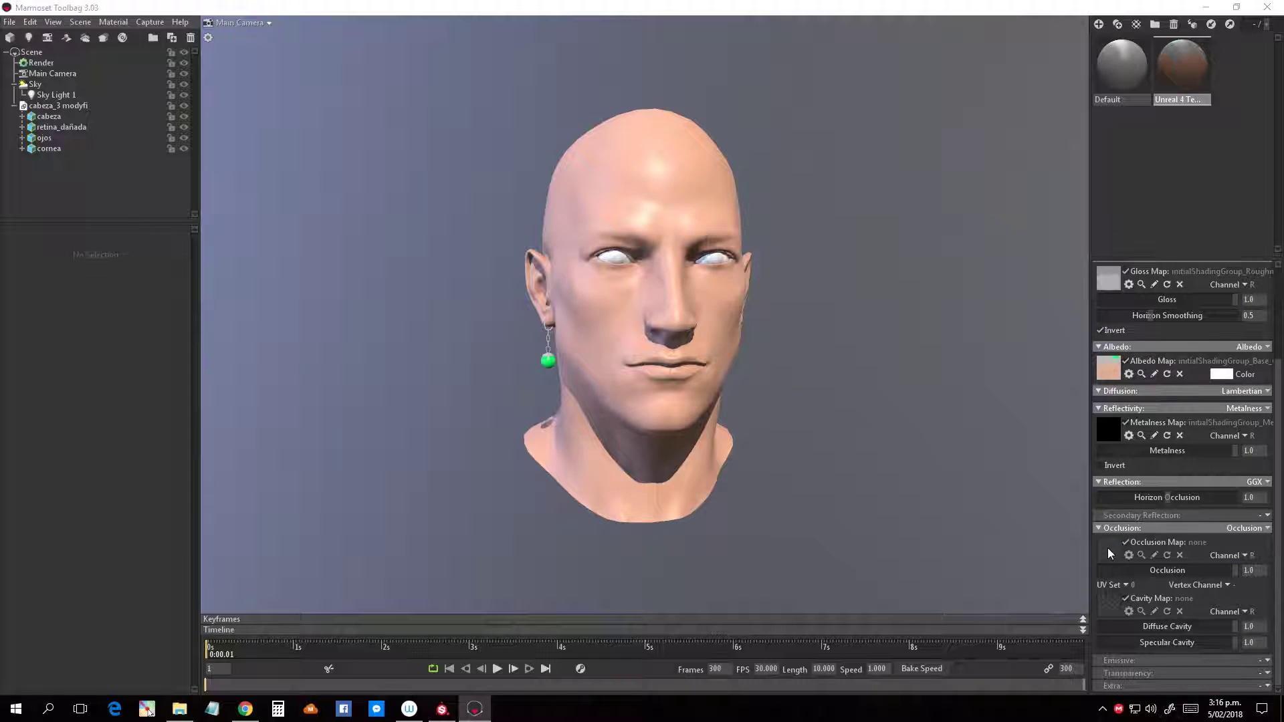
{"action": "left_click", "coordinate": [515, 120]}
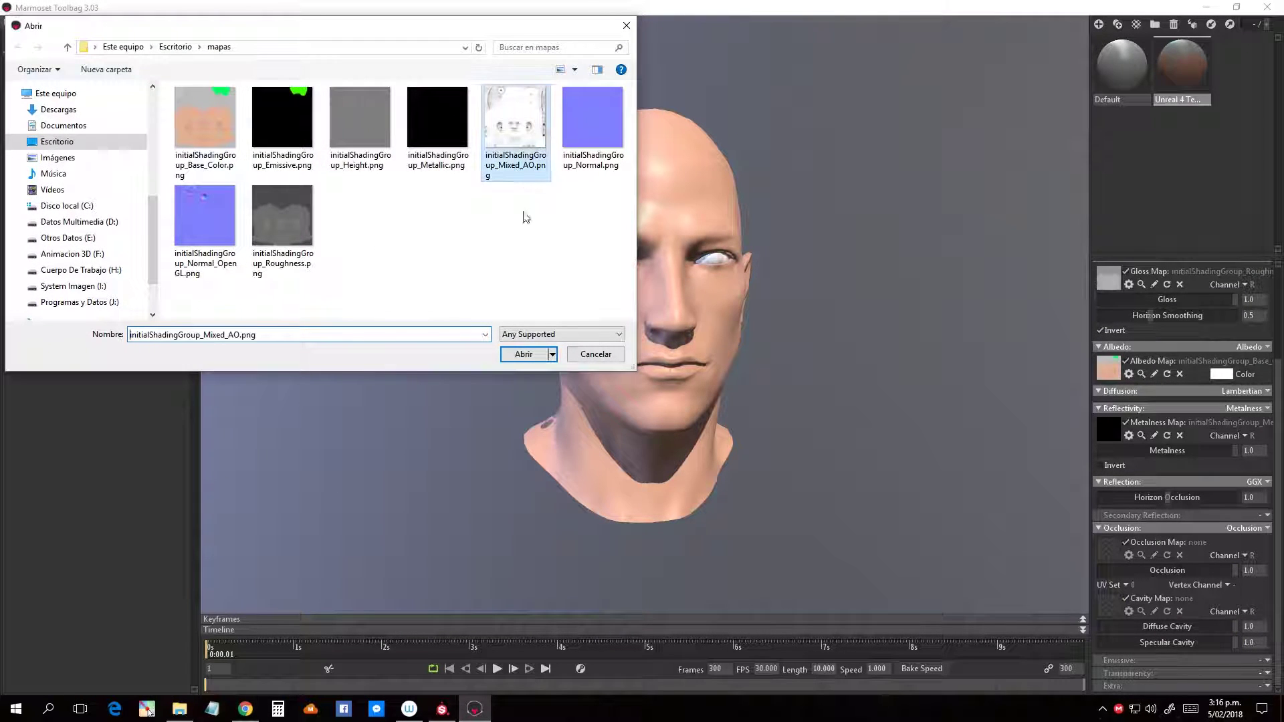
{"action": "left_click", "coordinate": [523, 354]}
{"action": "left_click", "coordinate": [1107, 605]}
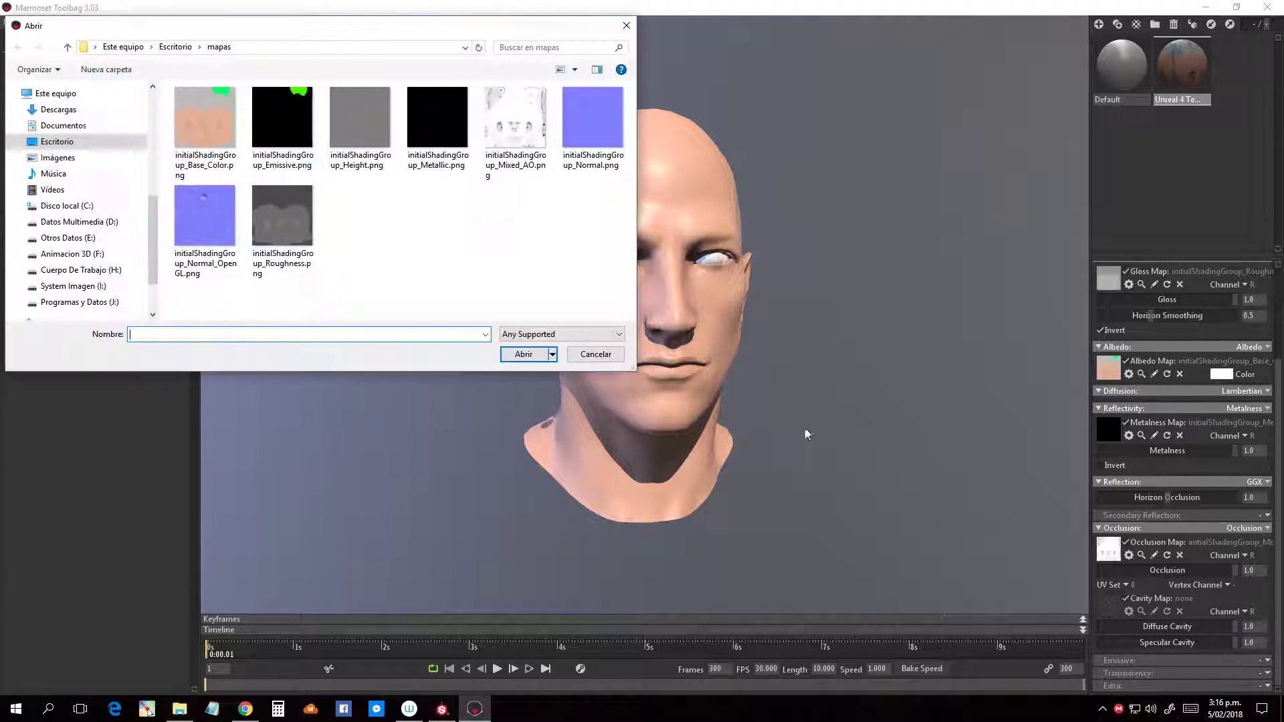
{"action": "left_click", "coordinate": [515, 120]}
{"action": "left_click", "coordinate": [511, 355]}
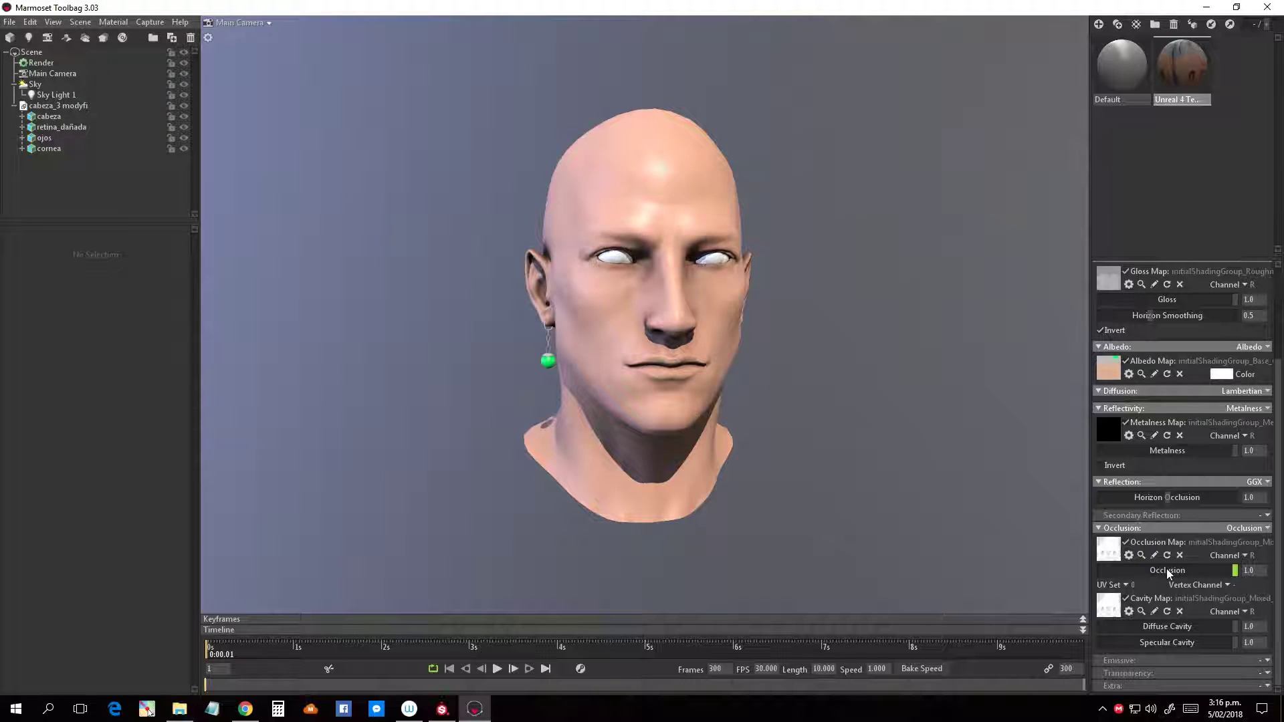
Step: Enable emissive, load the Emissive texture and set Emissive Intensity to 10
{"action": "left_click", "coordinate": [1264, 664]}
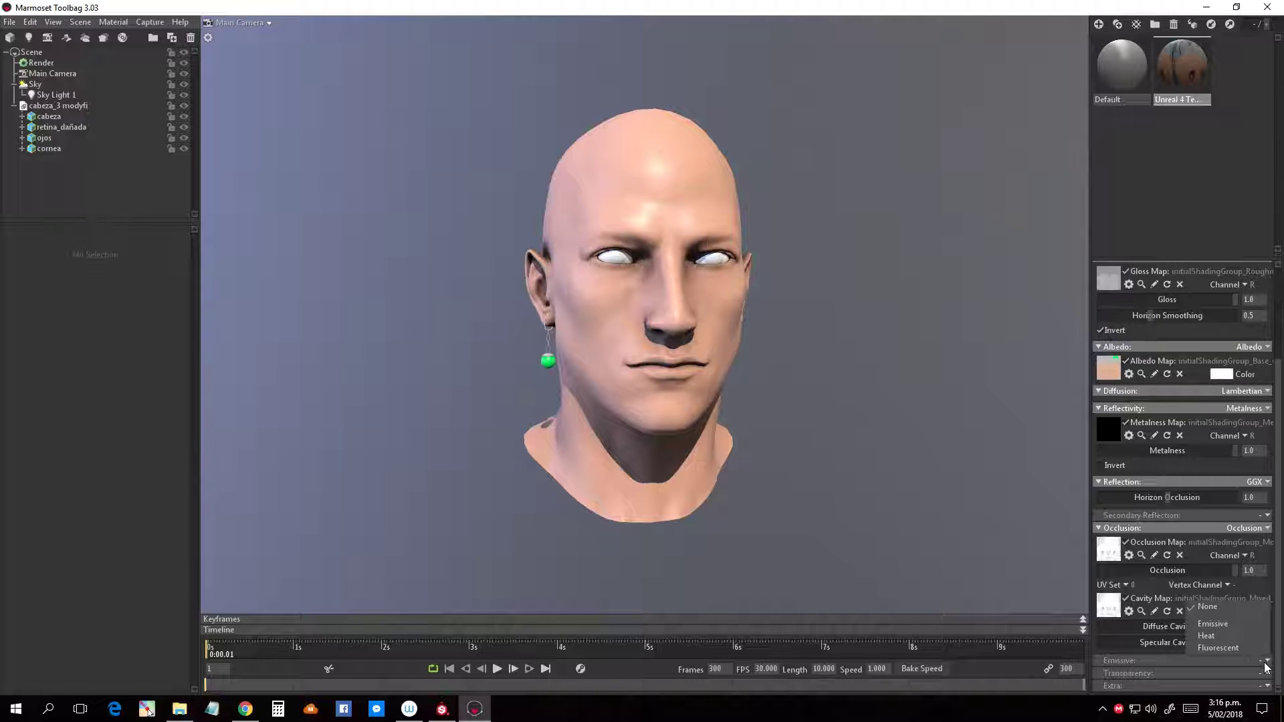
{"action": "left_click", "coordinate": [1225, 623]}
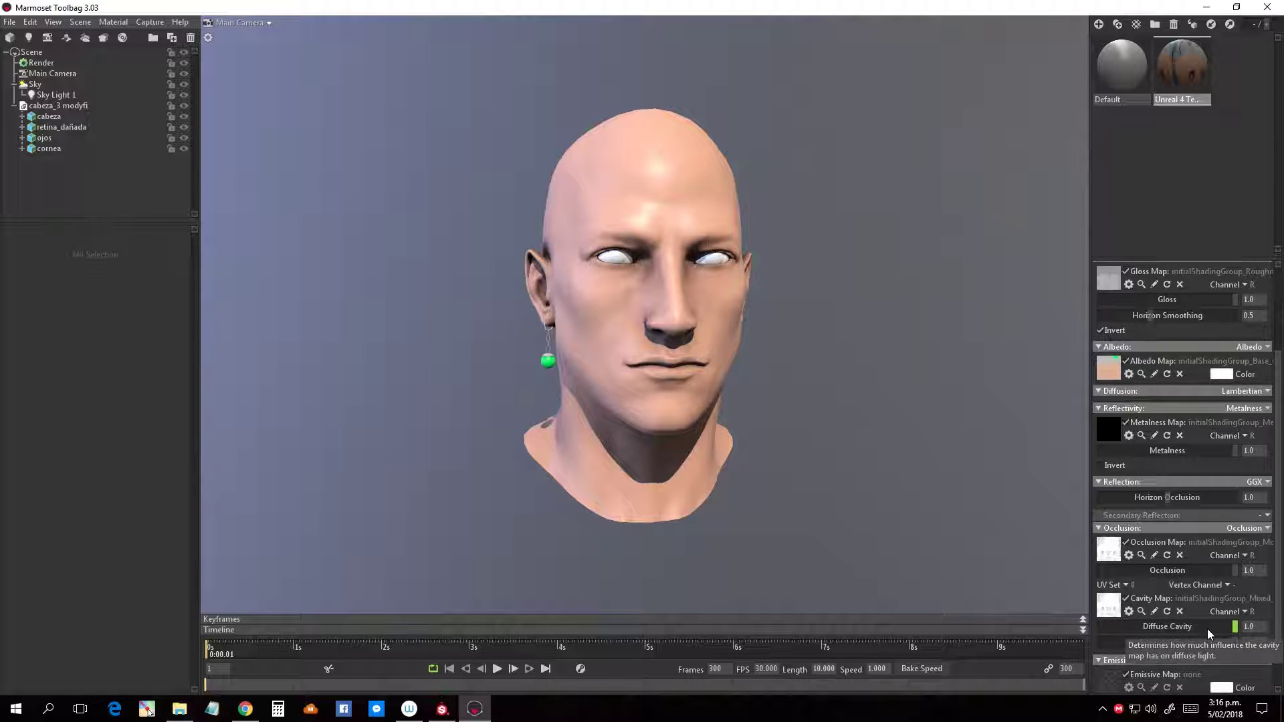
{"action": "scroll", "coordinate": [1147, 628], "scroll_direction": "down", "scroll_amount": 2}
{"action": "left_click", "coordinate": [1108, 619]}
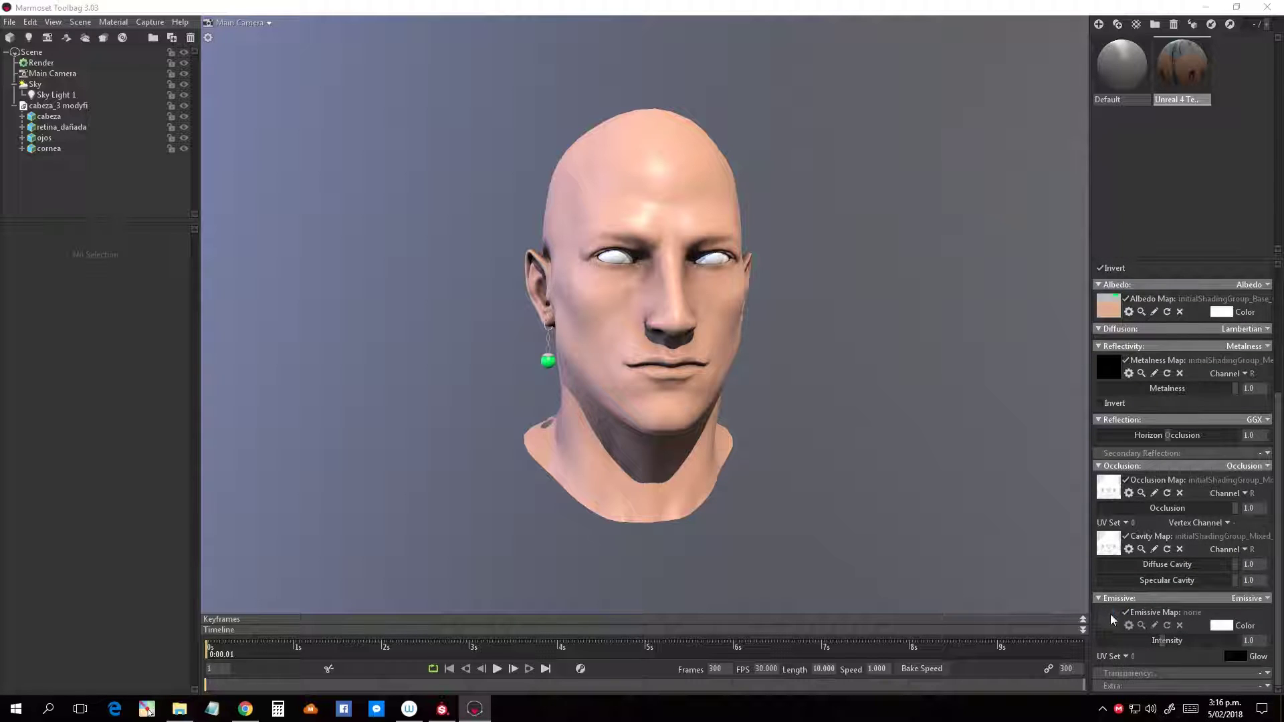
{"action": "left_click", "coordinate": [281, 117]}
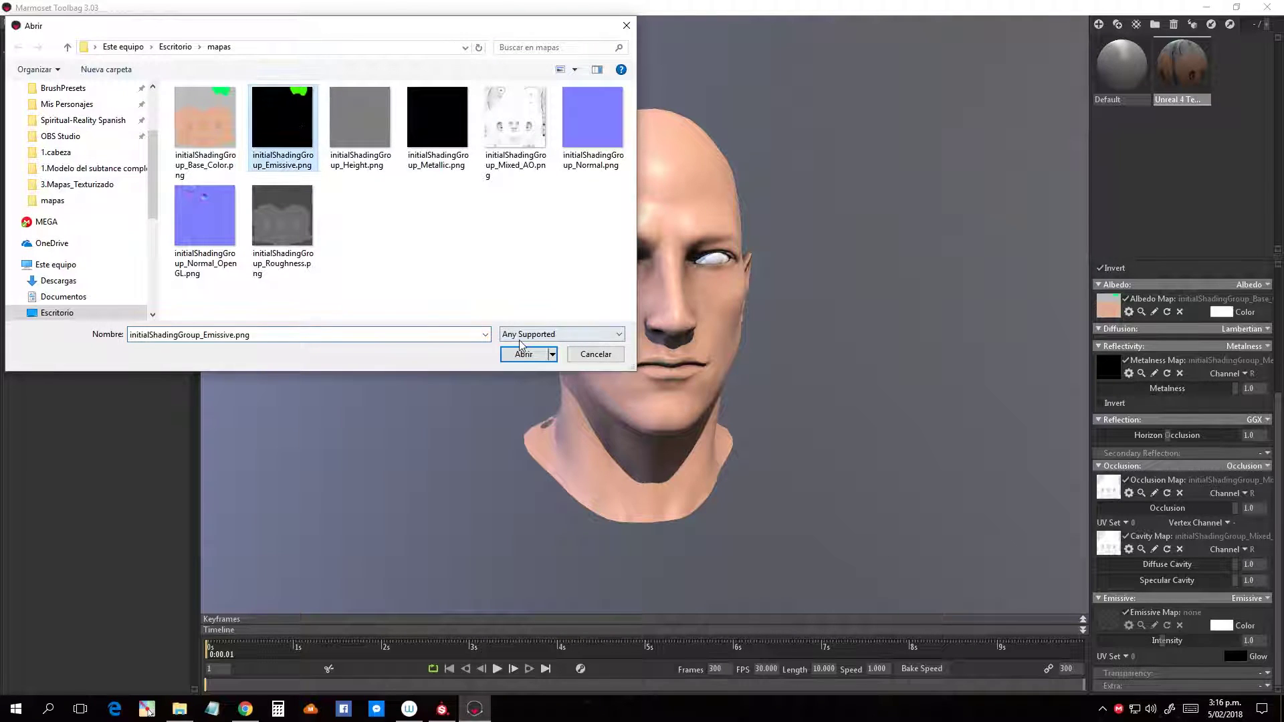
{"action": "left_click", "coordinate": [523, 353]}
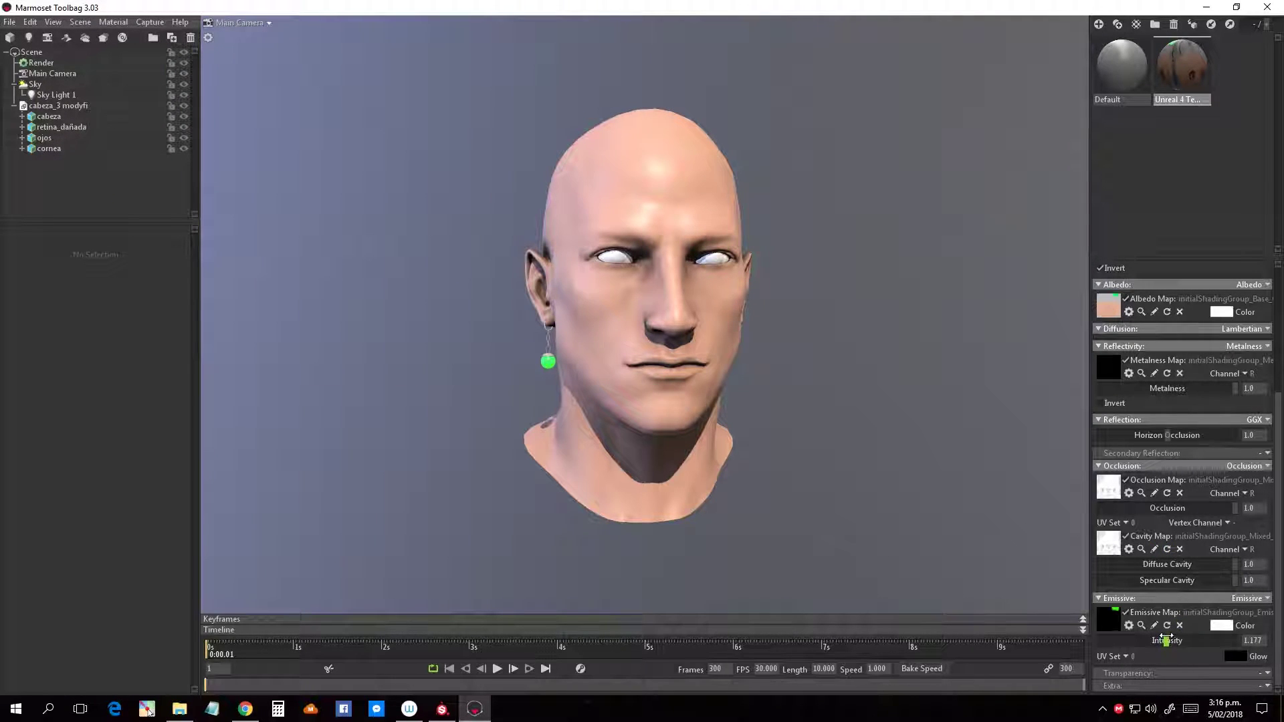
{"action": "left_click_drag", "start_coordinate": [1242, 639], "coordinate": [1277, 639]}
{"action": "mouse_move", "coordinate": [964, 501]}
{"action": "left_mouse_down"}
{"action": "mouse_move", "coordinate": [820, 432]}
{"action": "mouse_move", "coordinate": [896, 420]}
{"action": "mouse_move", "coordinate": [647, 335]}
{"action": "mouse_move", "coordinate": [916, 383]}
{"action": "mouse_move", "coordinate": [872, 374]}
{"action": "left_mouse_up"}
{"action": "scroll", "coordinate": [648, 335], "scroll_direction": "up", "scroll_amount": 2}
Step: Set the viewport resolution to 2:1 (Double) with High DPI enabled
{"action": "left_click", "coordinate": [40, 63]}
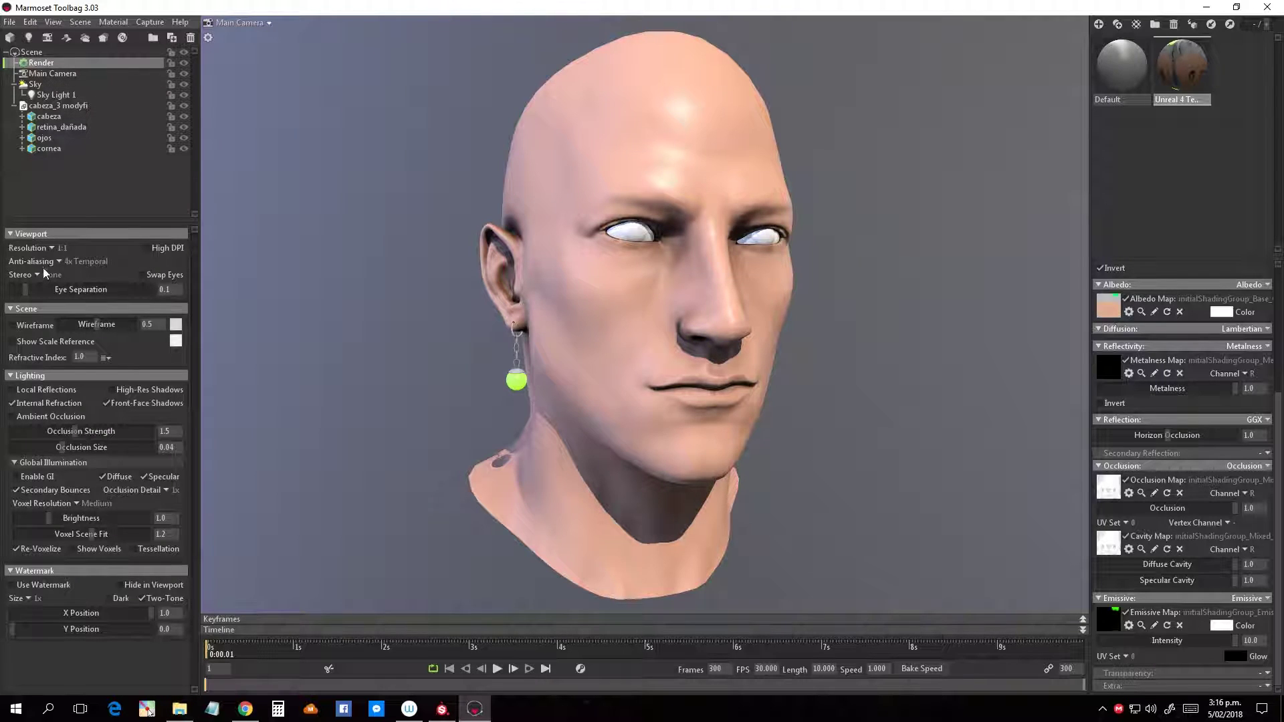
{"action": "left_click", "coordinate": [51, 248]}
{"action": "left_click", "coordinate": [66, 276]}
{"action": "left_click", "coordinate": [147, 248]}
Step: Turn on Local Reflections, Ambient Occlusion and Global Illumination
{"action": "left_click", "coordinate": [12, 390]}
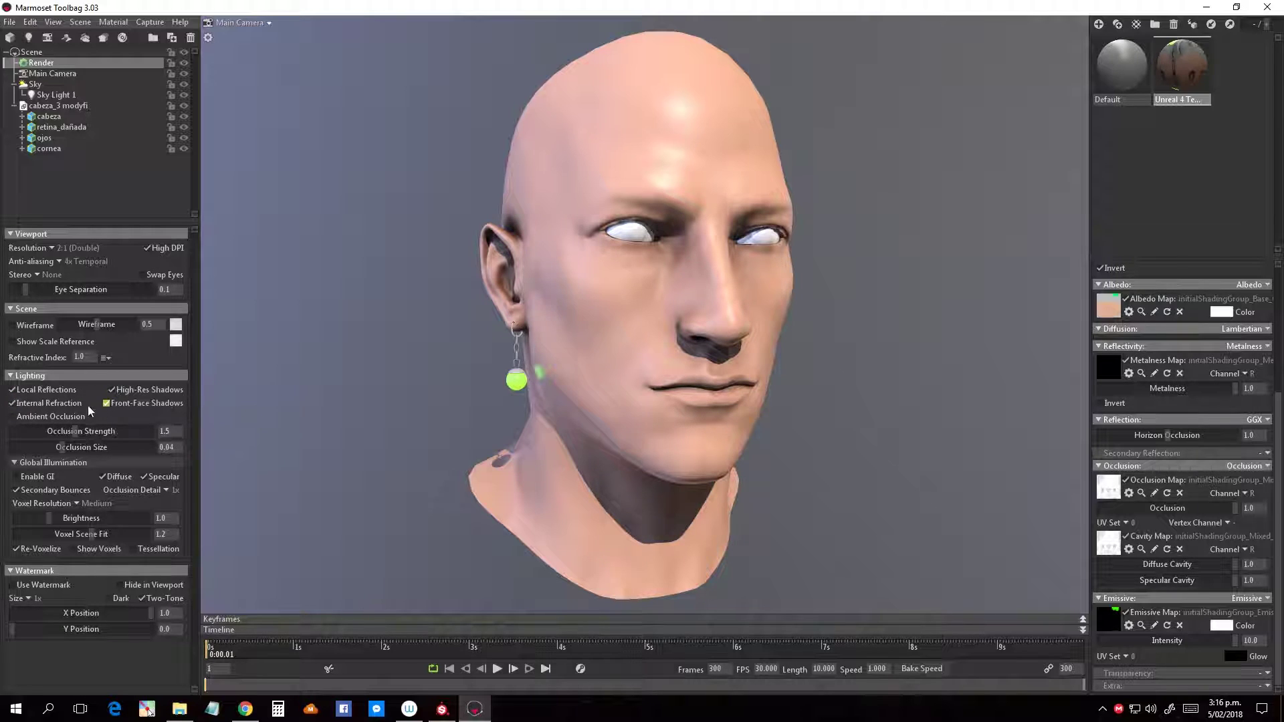
{"action": "left_click", "coordinate": [12, 417]}
{"action": "mouse_move", "coordinate": [16, 476]}
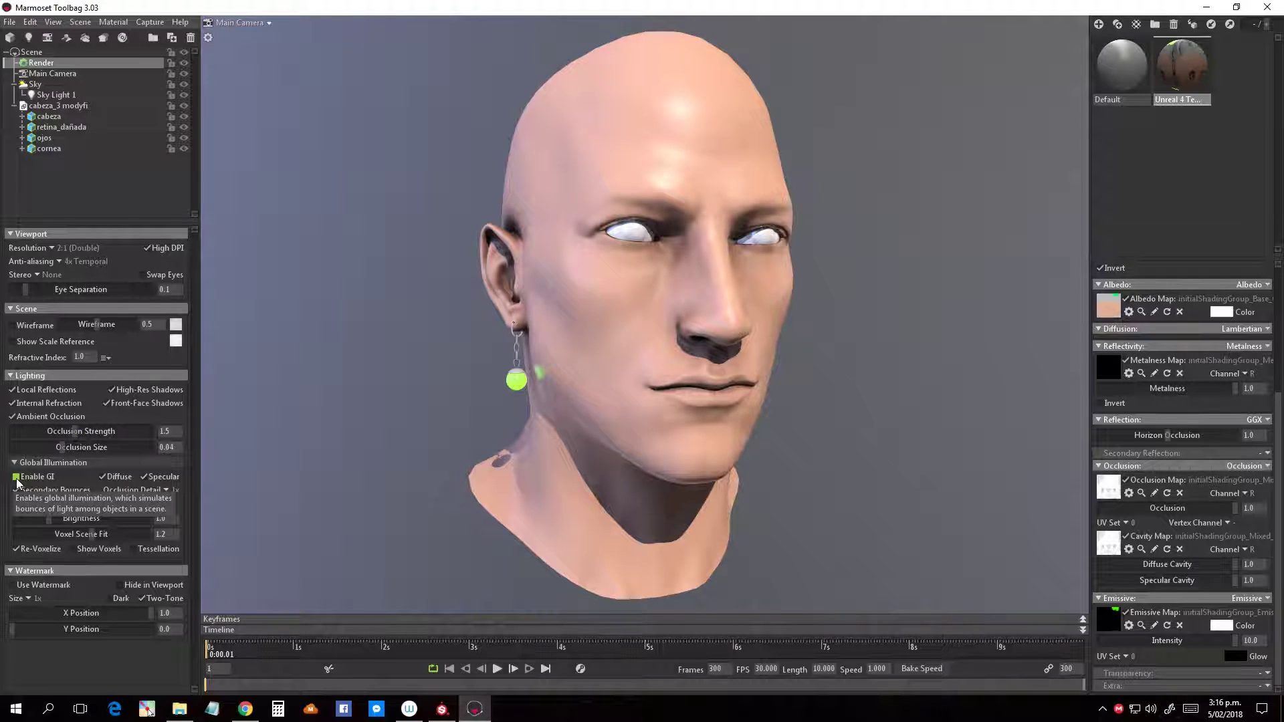
{"action": "left_click", "coordinate": [16, 476]}
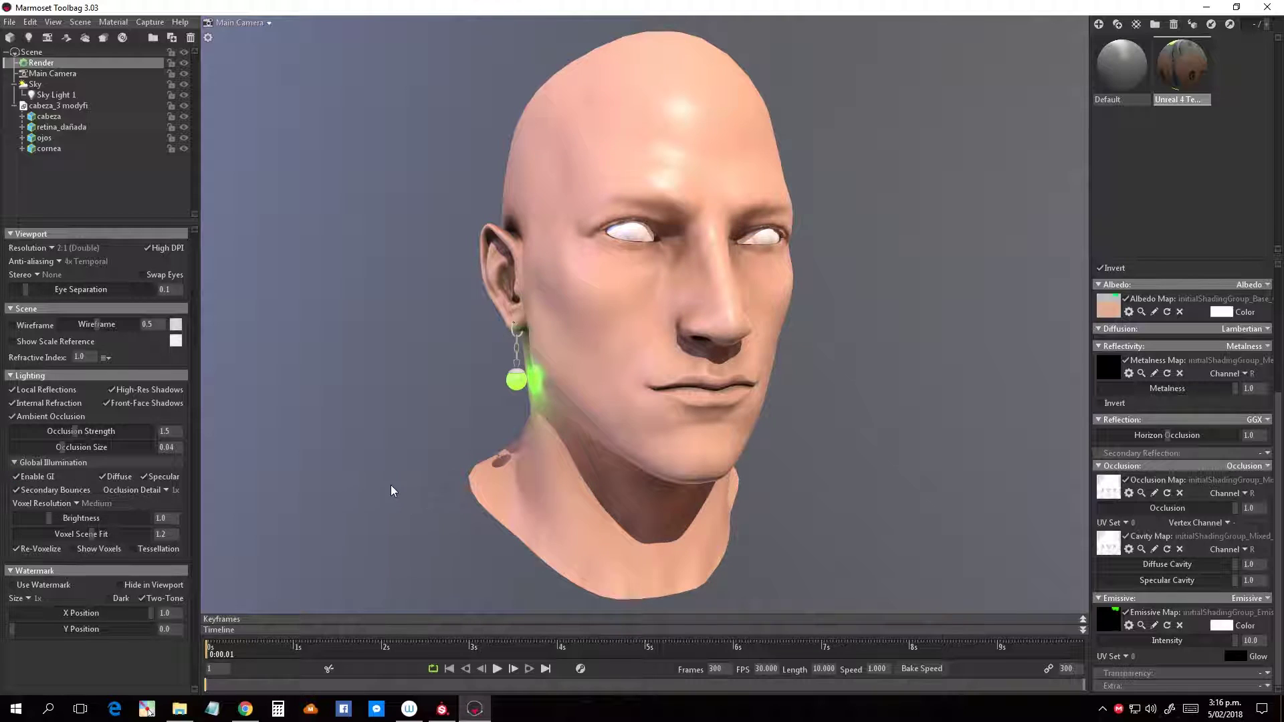
{"action": "mouse_move", "coordinate": [393, 491]}
{"action": "left_mouse_down"}
{"action": "mouse_move", "coordinate": [439, 490]}
{"action": "mouse_move", "coordinate": [340, 489]}
{"action": "mouse_move", "coordinate": [360, 492]}
{"action": "left_mouse_up"}
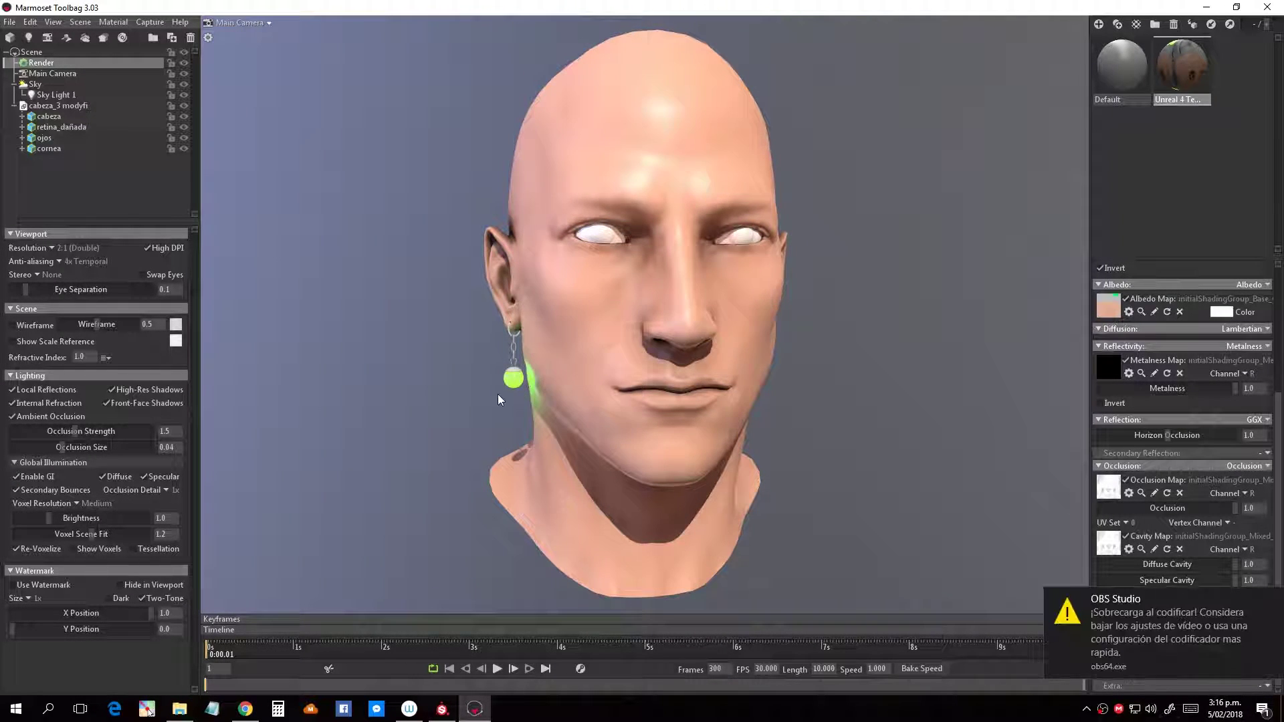
{"action": "left_click", "coordinate": [1269, 599]}
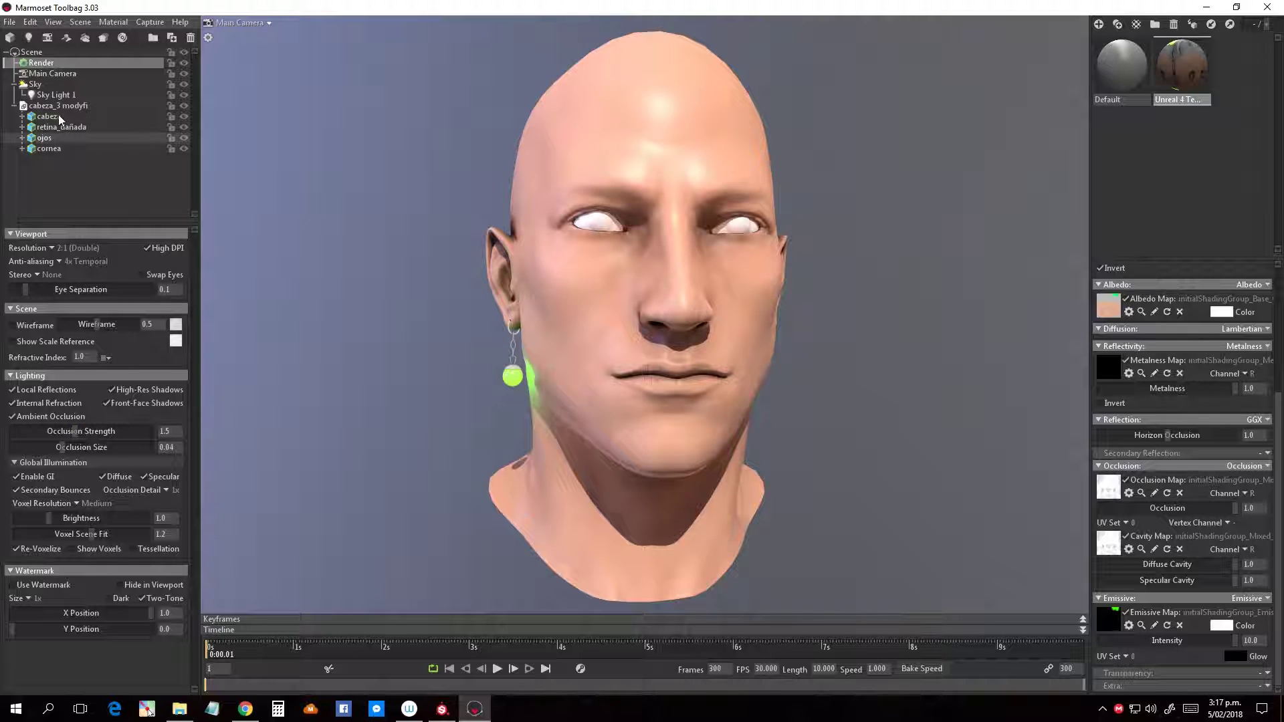
Step: Give the Main Camera's Bloom a brightness of 0.19 and a size of 0.048
{"action": "left_click", "coordinate": [45, 75]}
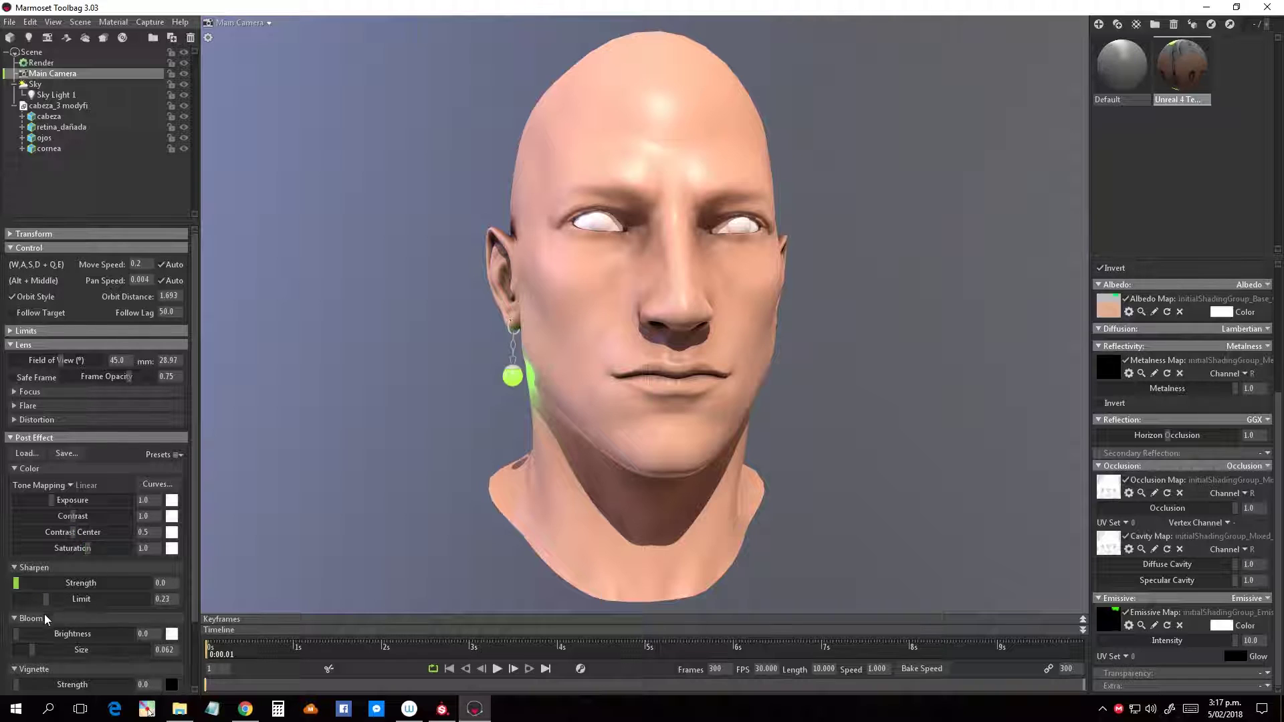
{"action": "scroll", "coordinate": [47, 619], "scroll_direction": "down", "scroll_amount": 1}
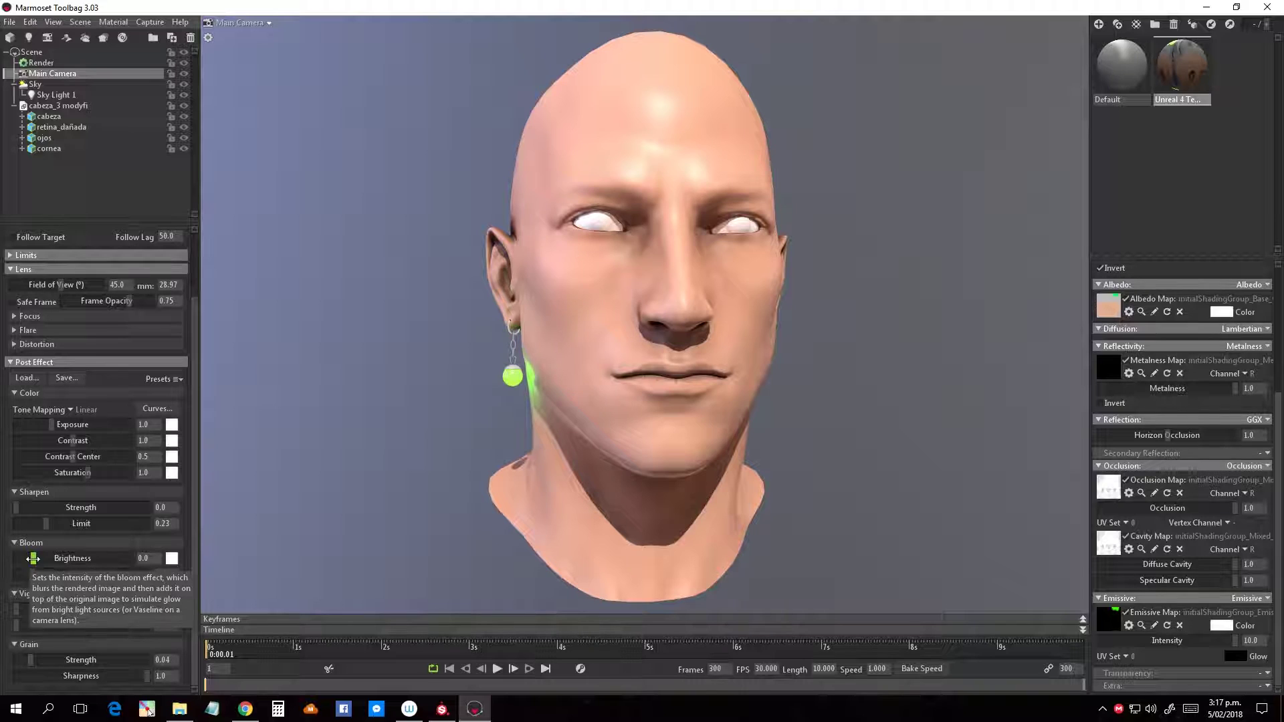
{"action": "left_click_drag", "start_coordinate": [29, 561], "coordinate": [85, 562]}
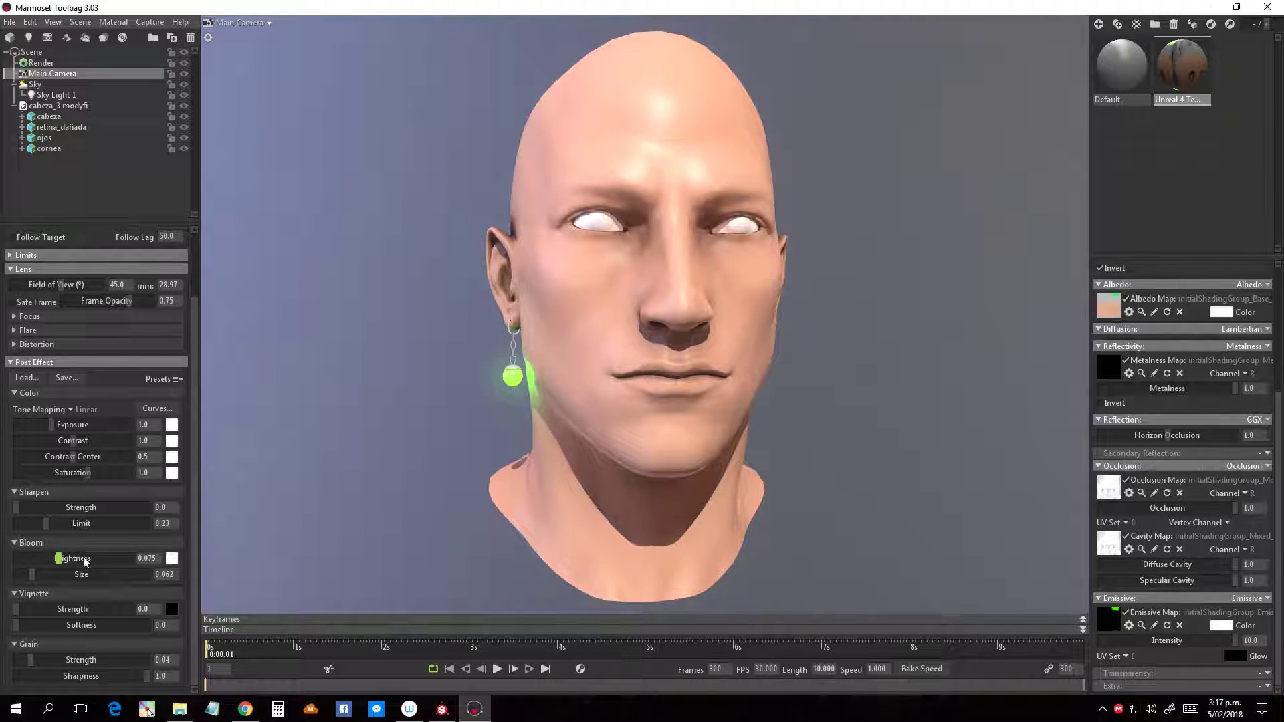
{"action": "left_click", "coordinate": [149, 558]}
{"action": "type", "text": "0.1"}
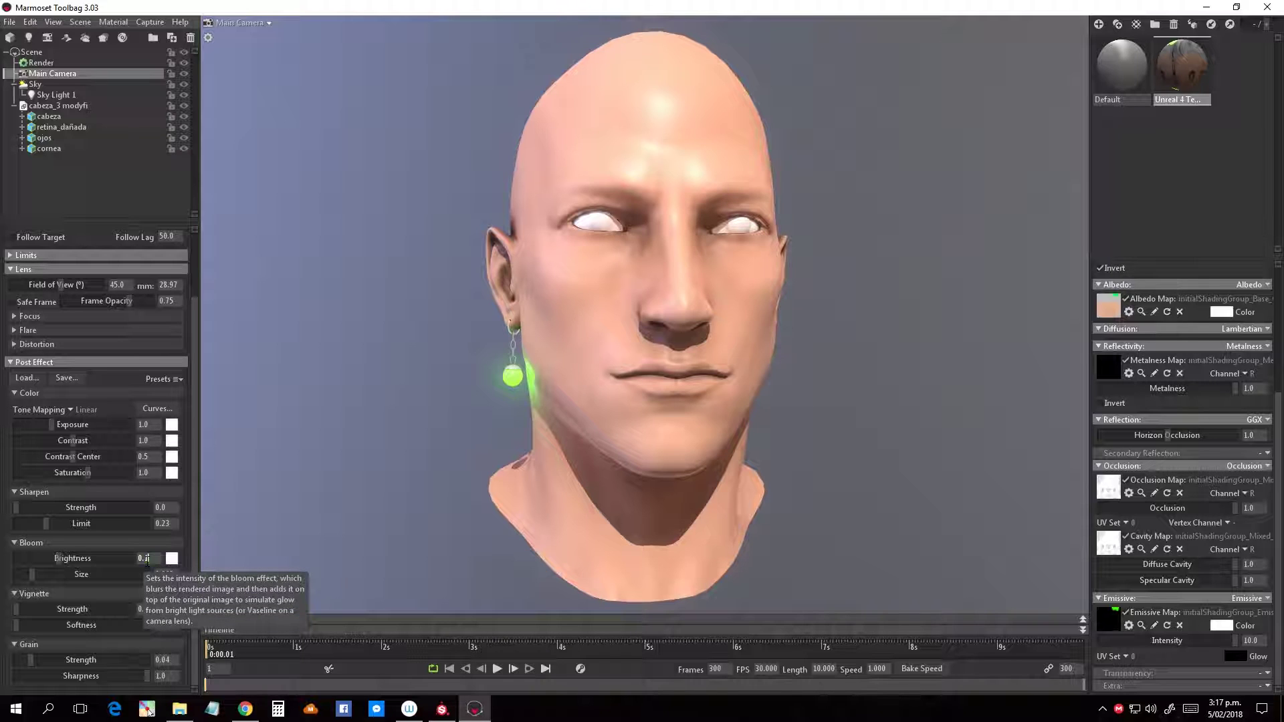
{"action": "type", "text": "9"}
{"action": "key", "text": "Return"}
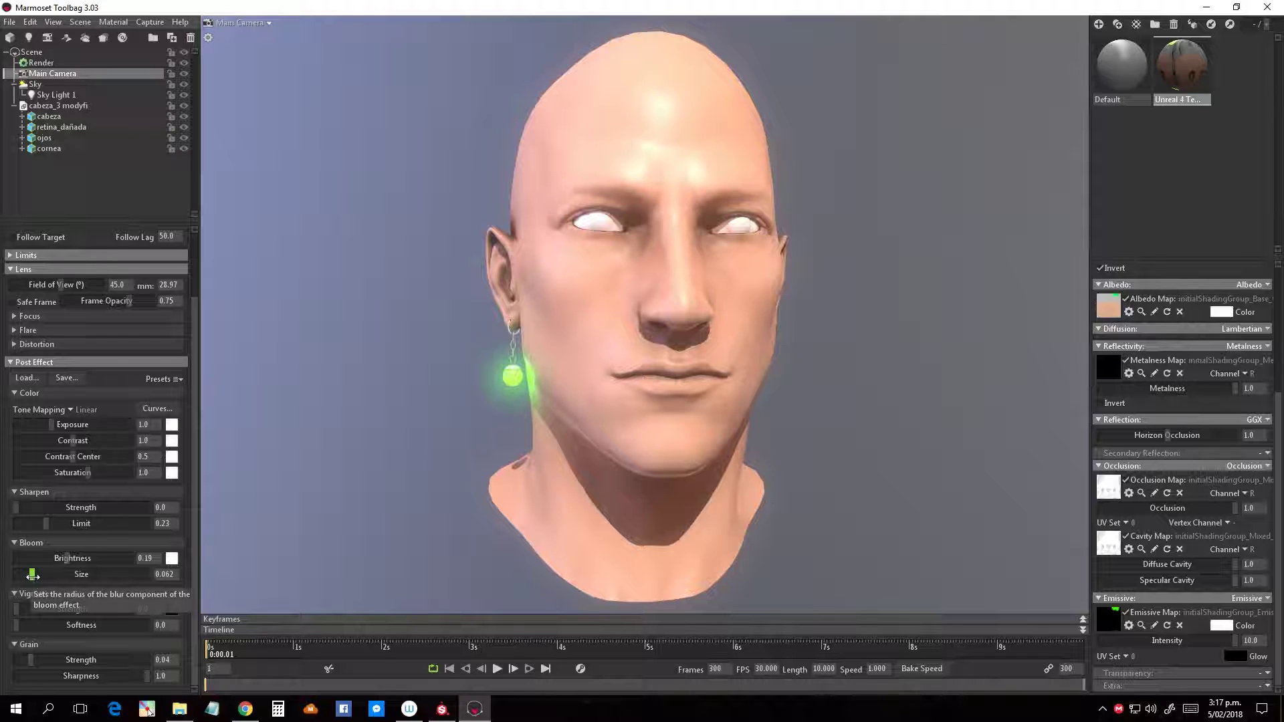
{"action": "left_click_drag", "start_coordinate": [31, 575], "coordinate": [36, 574]}
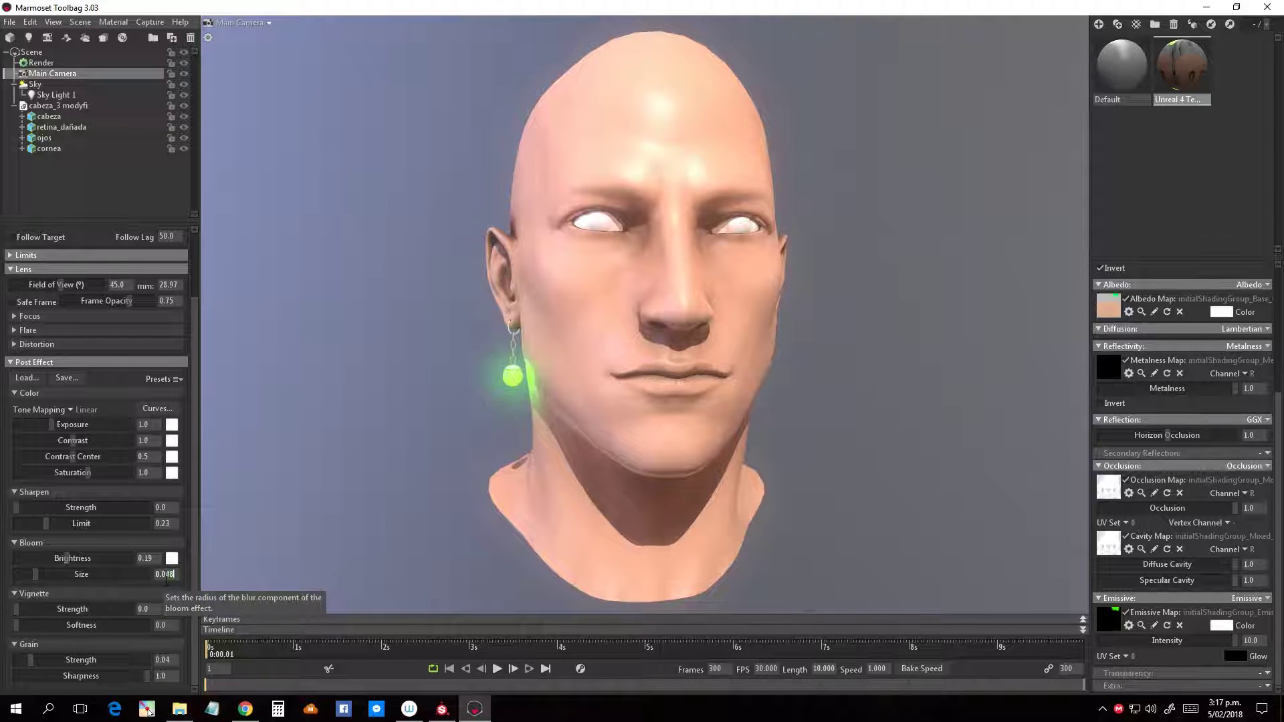
{"action": "key", "text": "Return"}
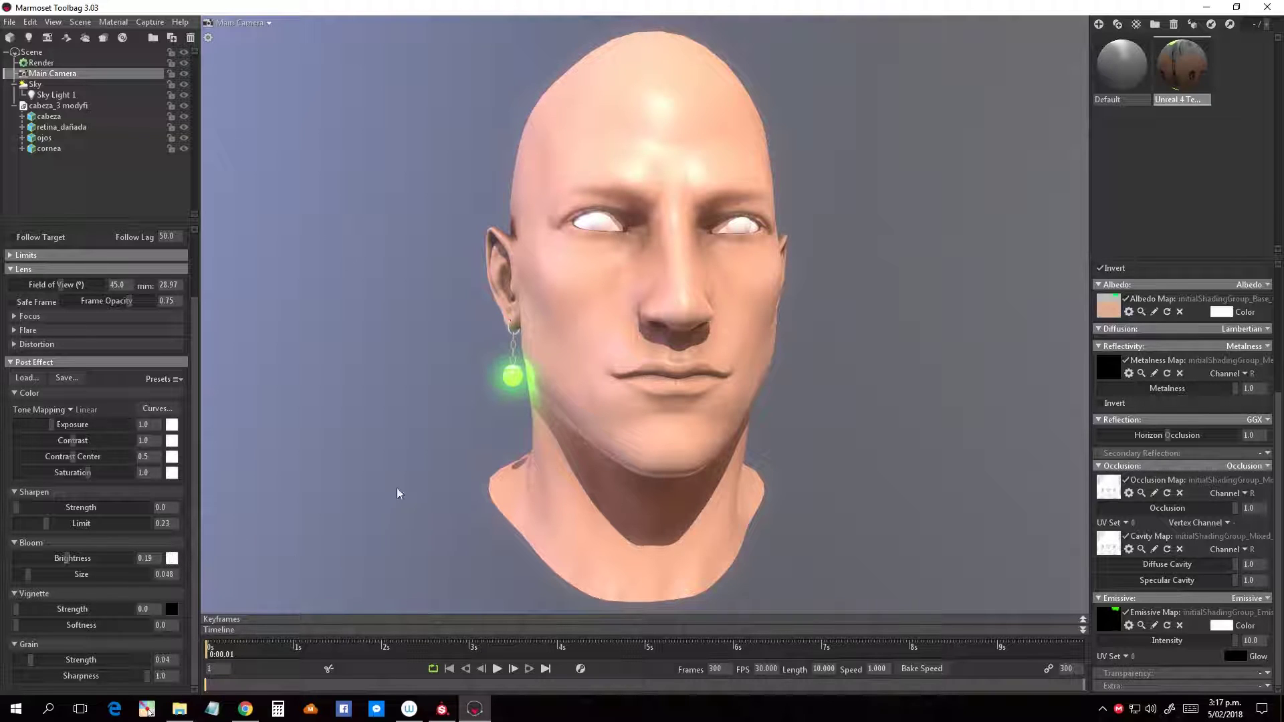
Step: Orbit and zoom around the head to check the soft green earring halo
{"action": "mouse_move", "coordinate": [399, 443]}
{"action": "left_mouse_down"}
{"action": "mouse_move", "coordinate": [392, 450]}
{"action": "mouse_move", "coordinate": [481, 450]}
{"action": "mouse_move", "coordinate": [562, 502]}
{"action": "left_mouse_up"}
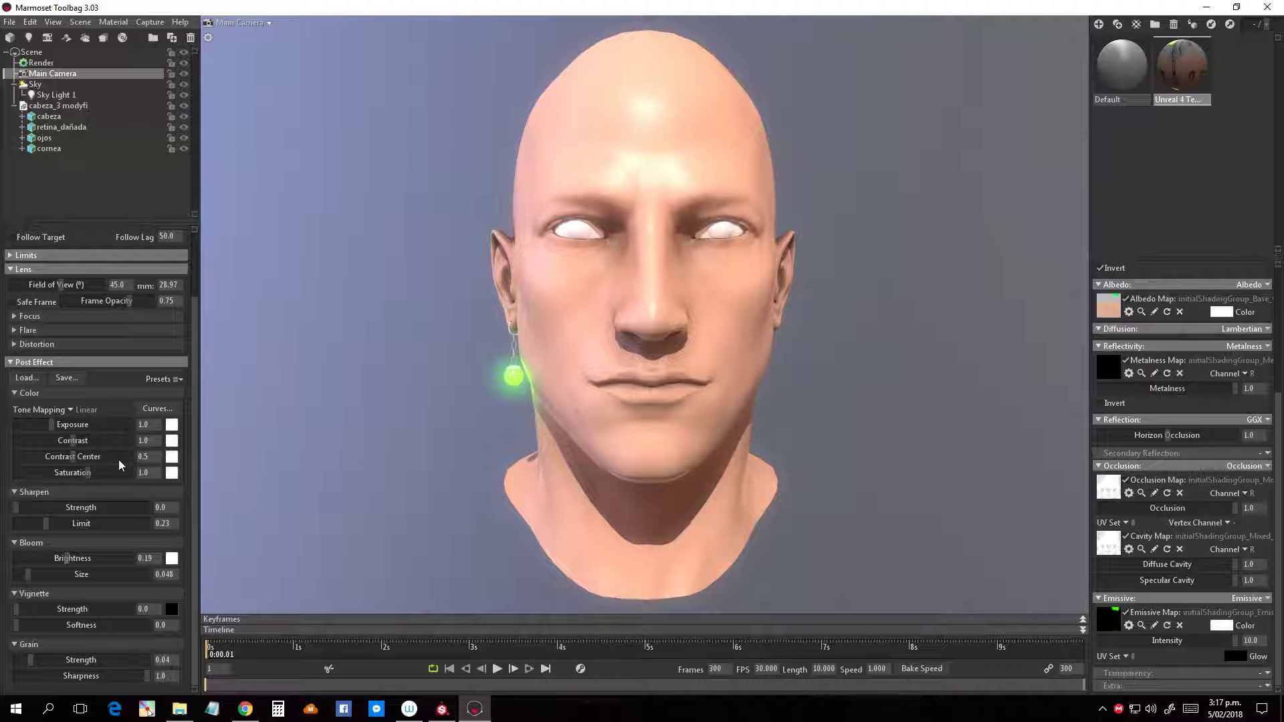
{"action": "left_click_drag", "start_coordinate": [374, 441], "coordinate": [435, 430]}
{"action": "scroll", "coordinate": [435, 510], "scroll_direction": "down", "scroll_amount": 2}
{"action": "scroll", "coordinate": [621, 514], "scroll_direction": "down", "scroll_amount": 2}
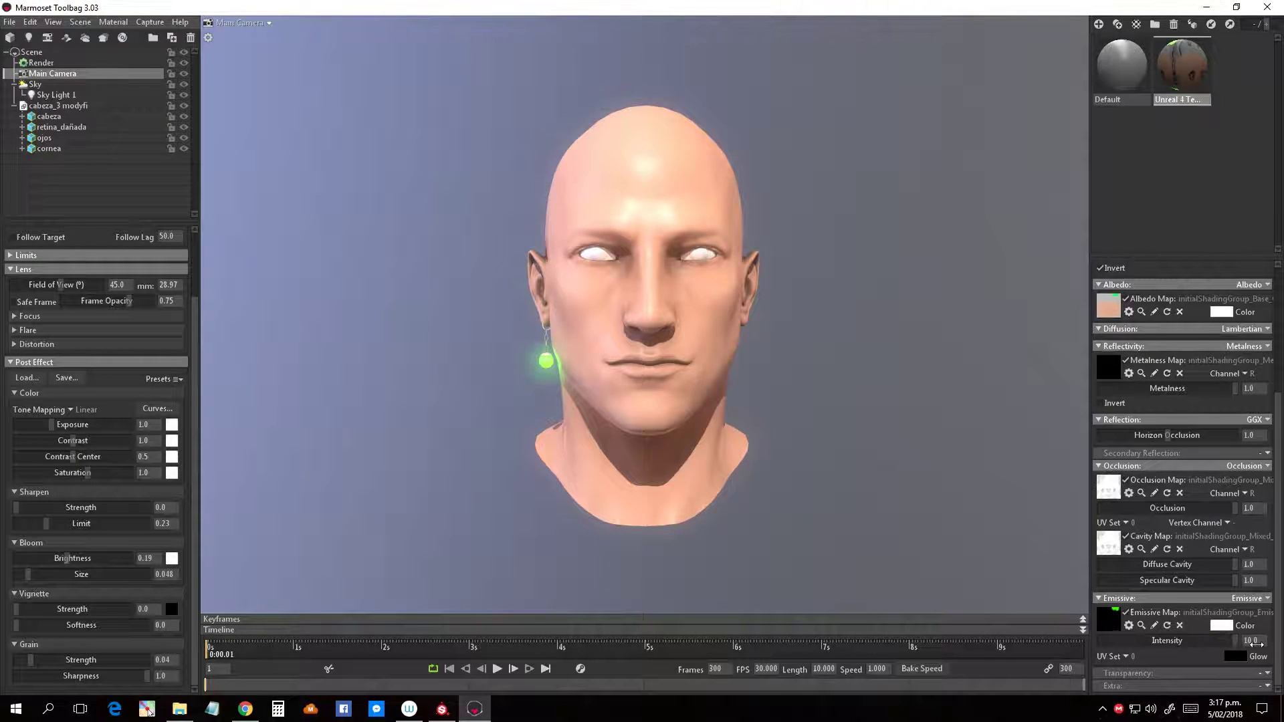
{"action": "mouse_move", "coordinate": [418, 492]}
{"action": "left_mouse_down"}
{"action": "mouse_move", "coordinate": [472, 453]}
{"action": "mouse_move", "coordinate": [409, 427]}
{"action": "left_mouse_up"}
{"action": "scroll", "coordinate": [461, 434], "scroll_direction": "up", "scroll_amount": 2}
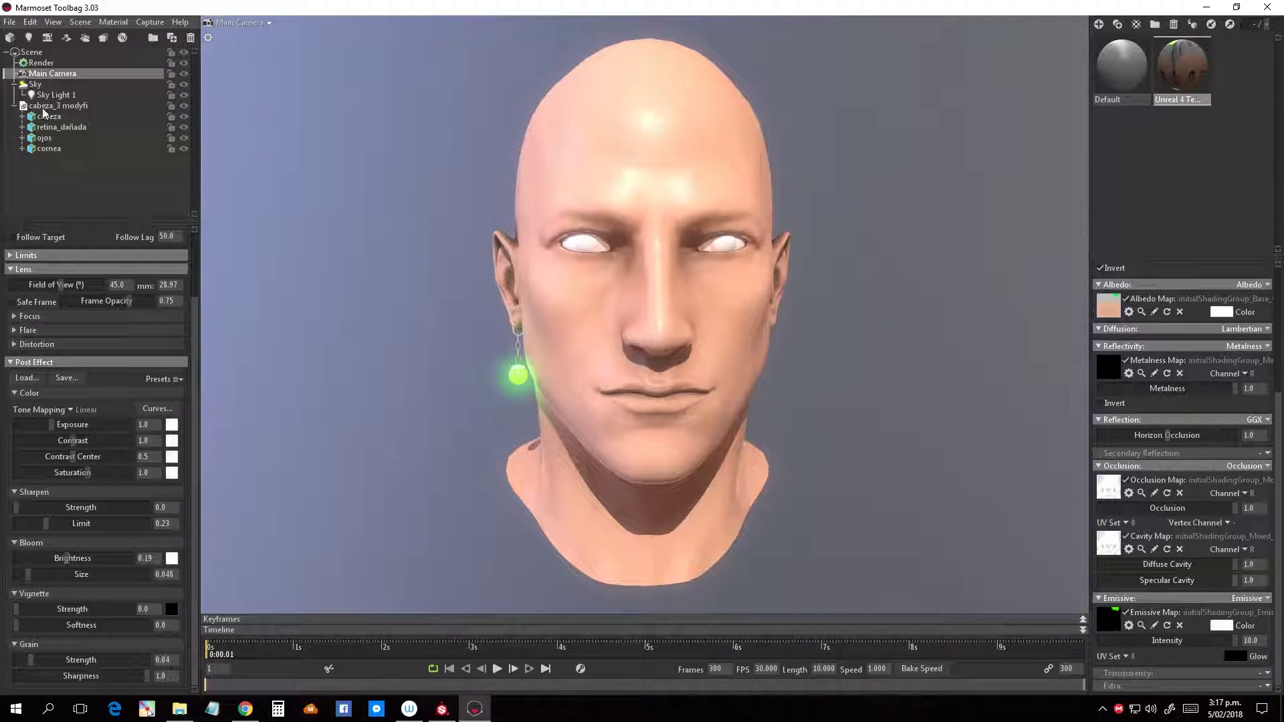
Step: Dim Sky Light 1 to 1.24 and narrow the Main Camera's field of view to 21.72
{"action": "left_click", "coordinate": [56, 95]}
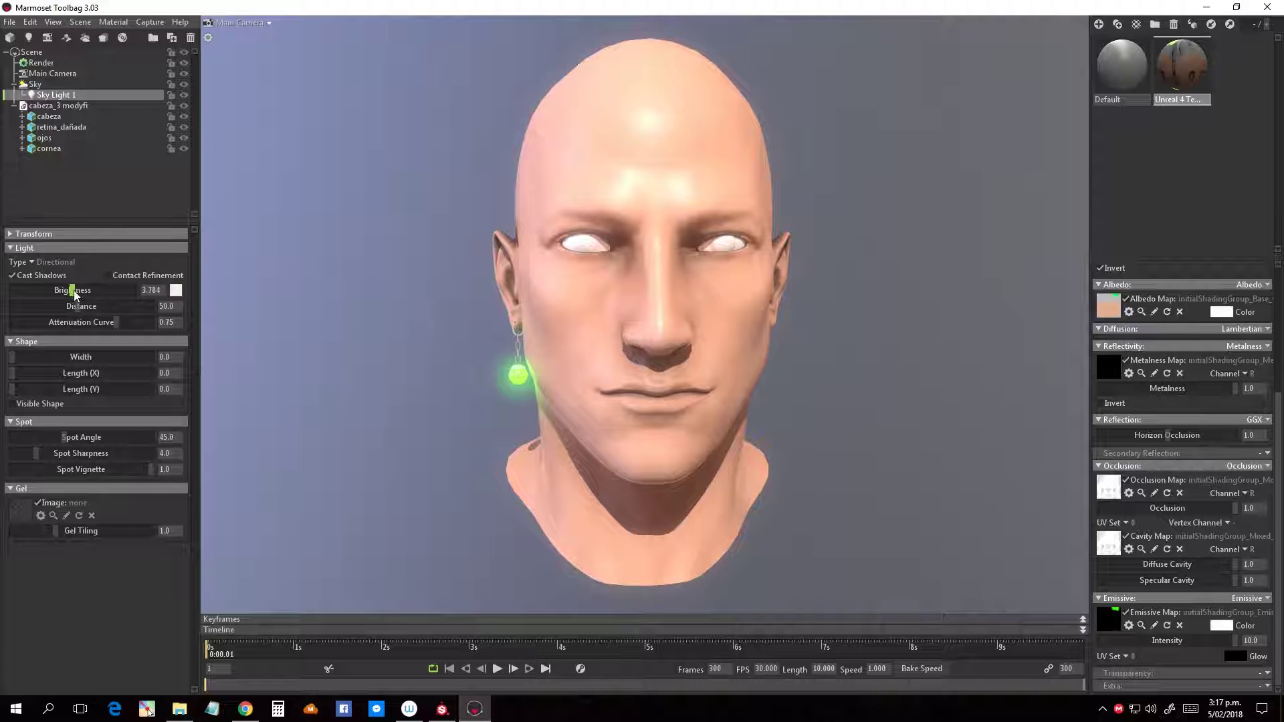
{"action": "left_click_drag", "start_coordinate": [76, 294], "coordinate": [59, 298]}
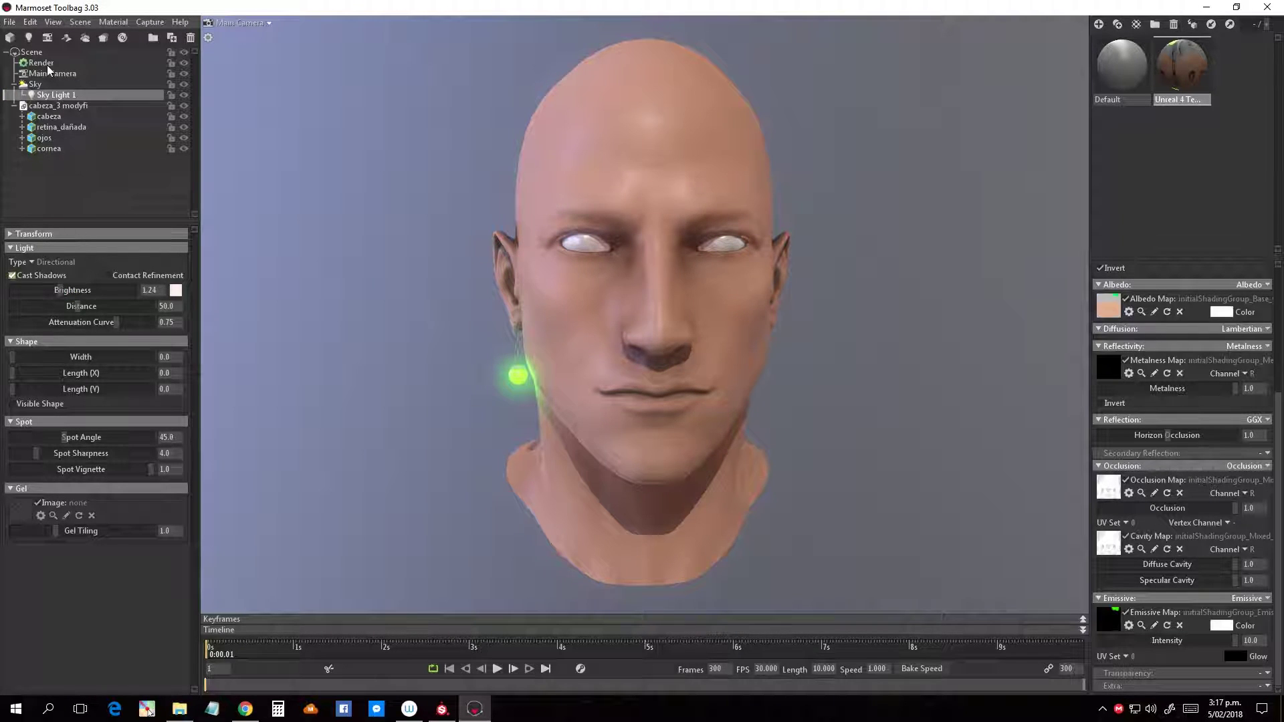
{"action": "left_click", "coordinate": [50, 73]}
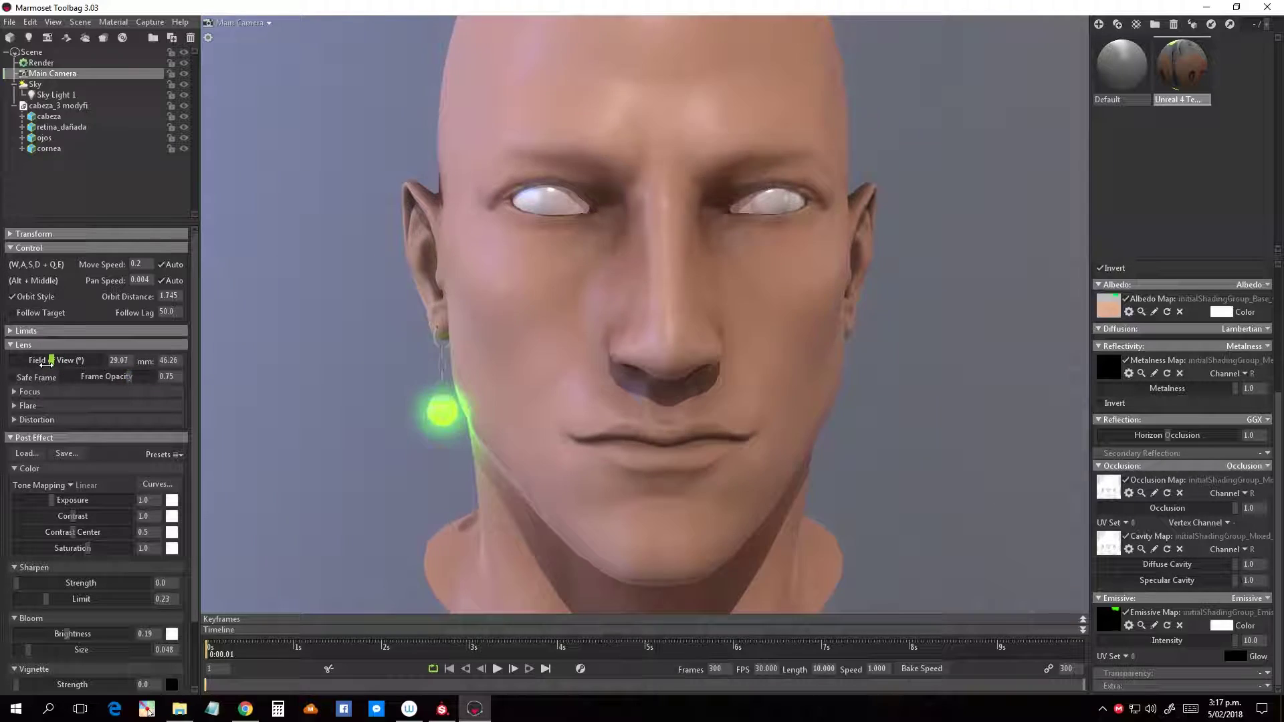
{"action": "left_click_drag", "start_coordinate": [61, 361], "coordinate": [45, 361]}
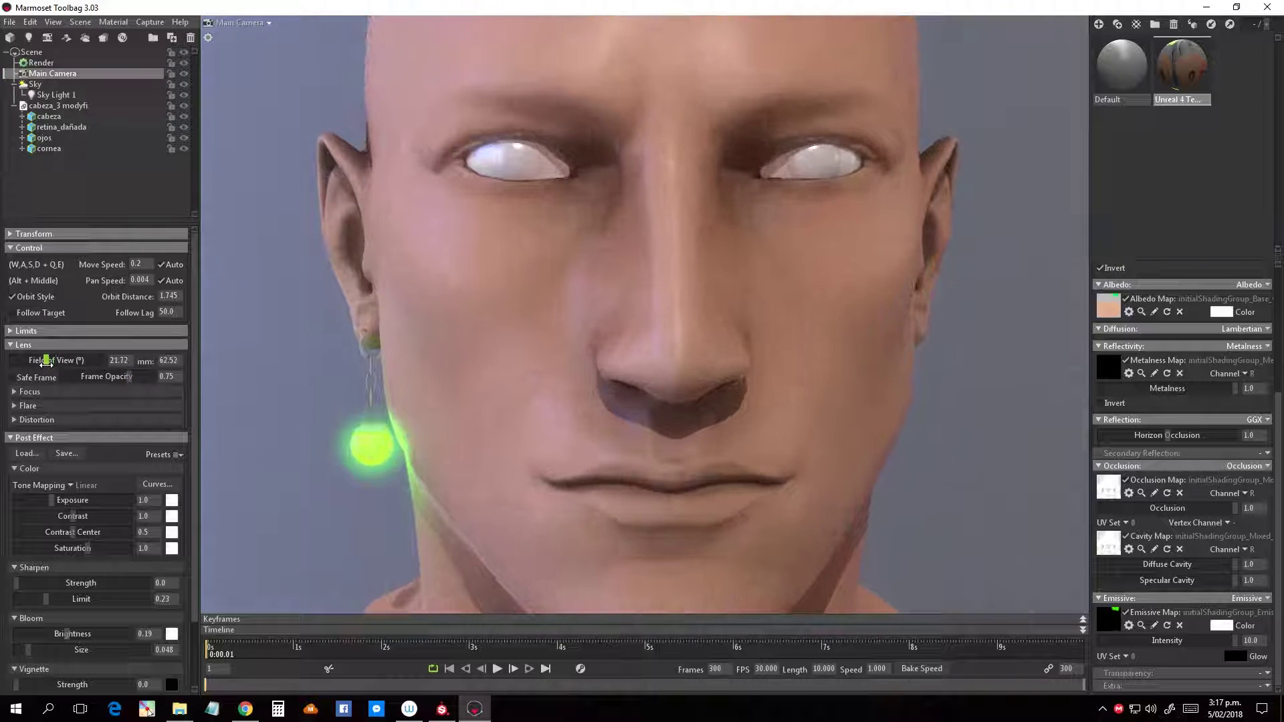
Step: Zoom the view to frame the whole head
{"action": "scroll", "coordinate": [568, 451], "scroll_direction": "down", "scroll_amount": 2}
{"action": "scroll", "coordinate": [574, 448], "scroll_direction": "down", "scroll_amount": 2}
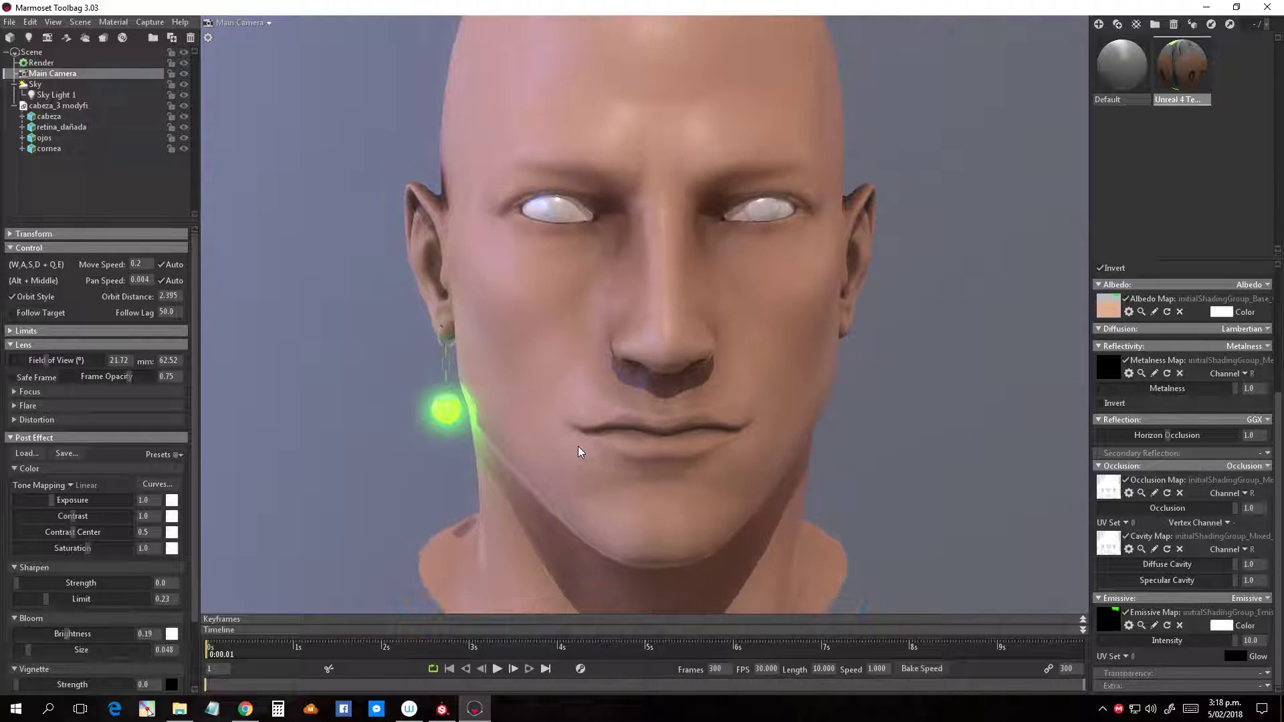
{"action": "scroll", "coordinate": [577, 446], "scroll_direction": "down", "scroll_amount": 2}
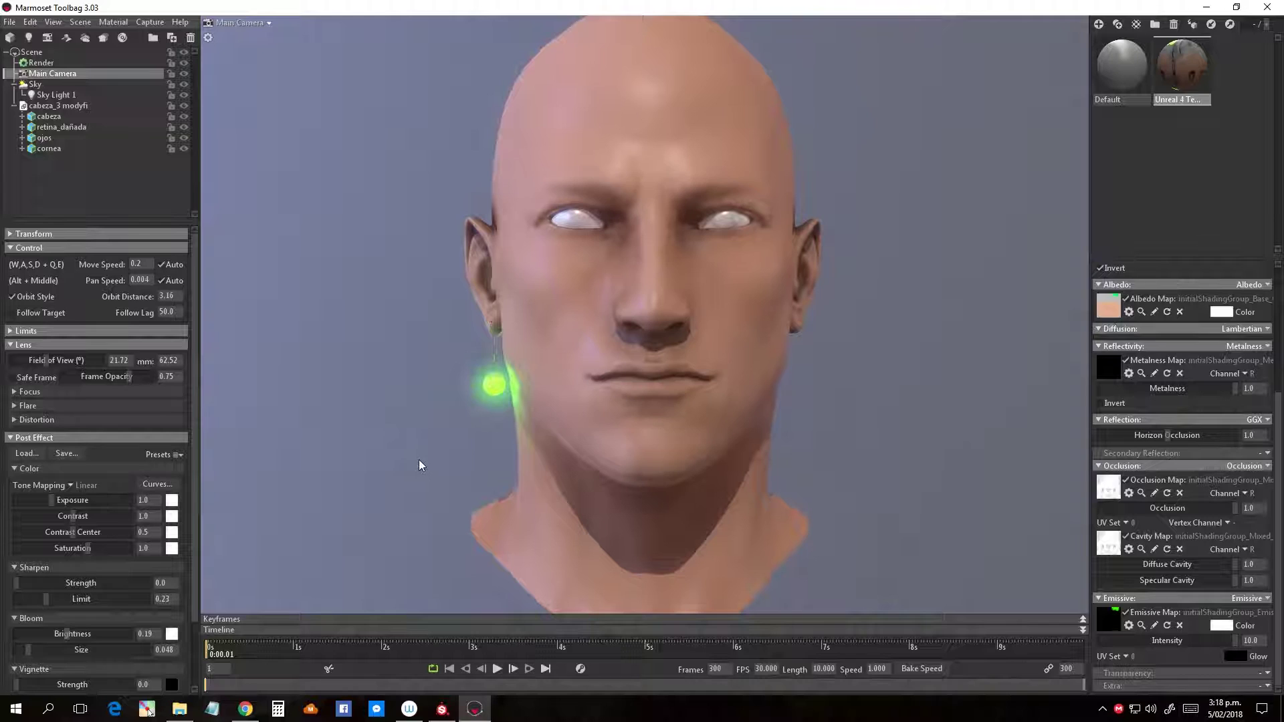
{"action": "scroll", "coordinate": [450, 443], "scroll_direction": "down", "scroll_amount": 2}
{"action": "scroll", "coordinate": [450, 443], "scroll_direction": "down", "scroll_amount": 1}
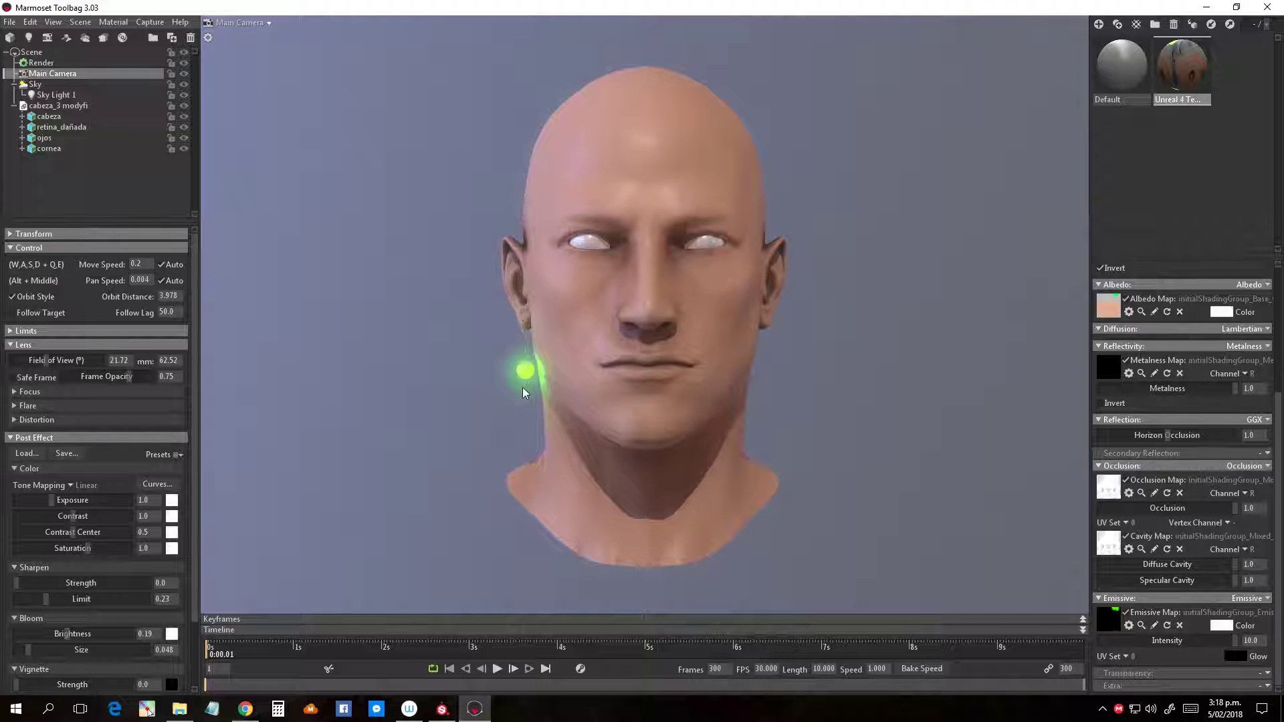
{"action": "scroll", "coordinate": [359, 444], "scroll_direction": "down", "scroll_amount": 2}
{"action": "scroll", "coordinate": [359, 444], "scroll_direction": "up", "scroll_amount": 1}
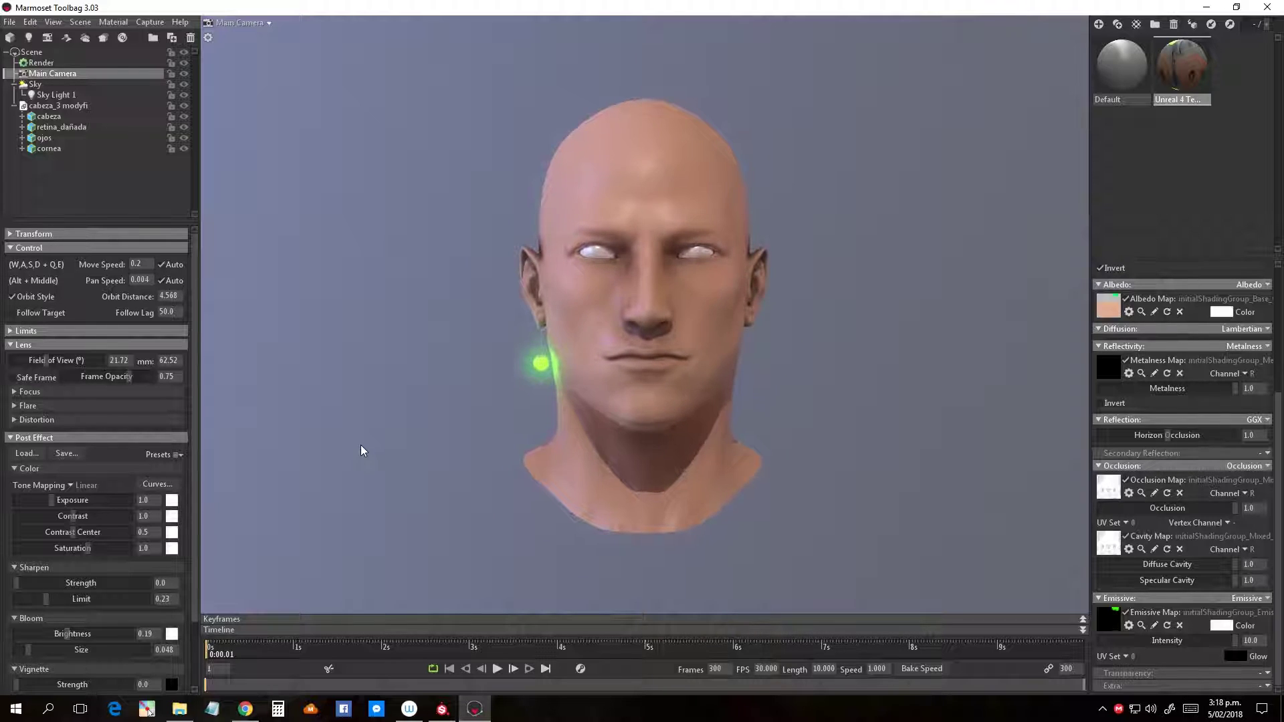
{"action": "scroll", "coordinate": [360, 444], "scroll_direction": "up", "scroll_amount": 1}
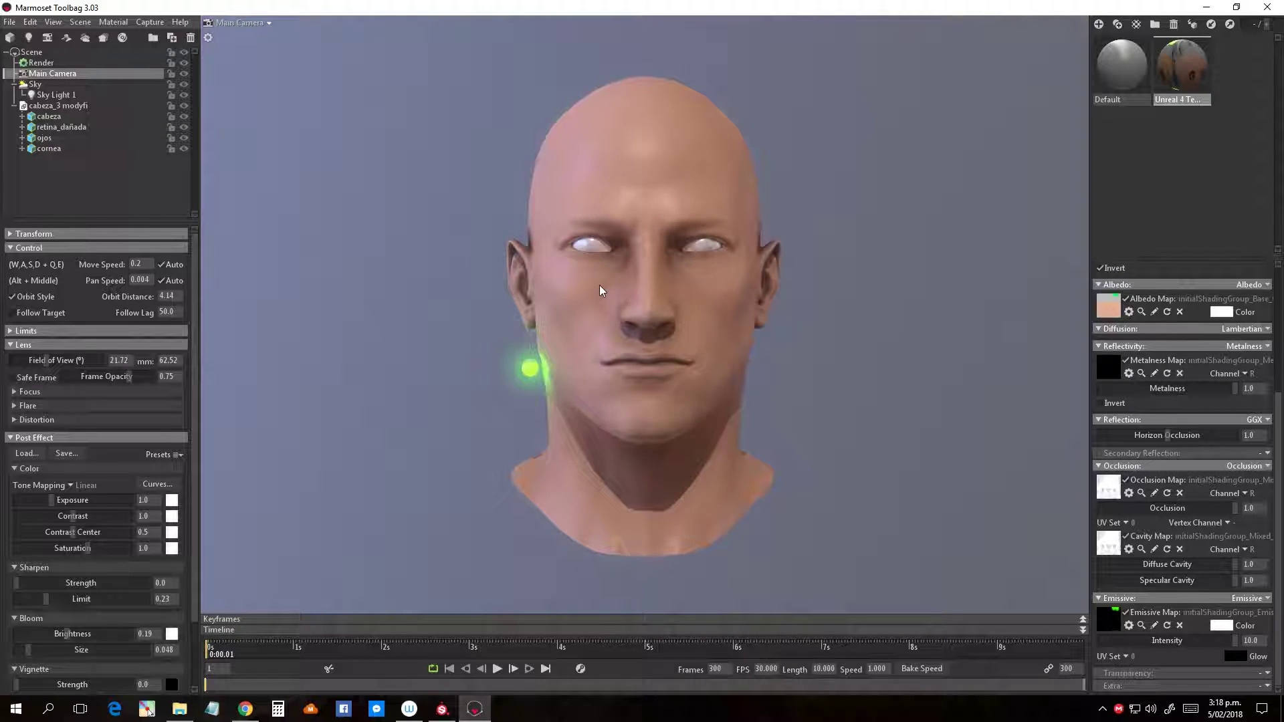